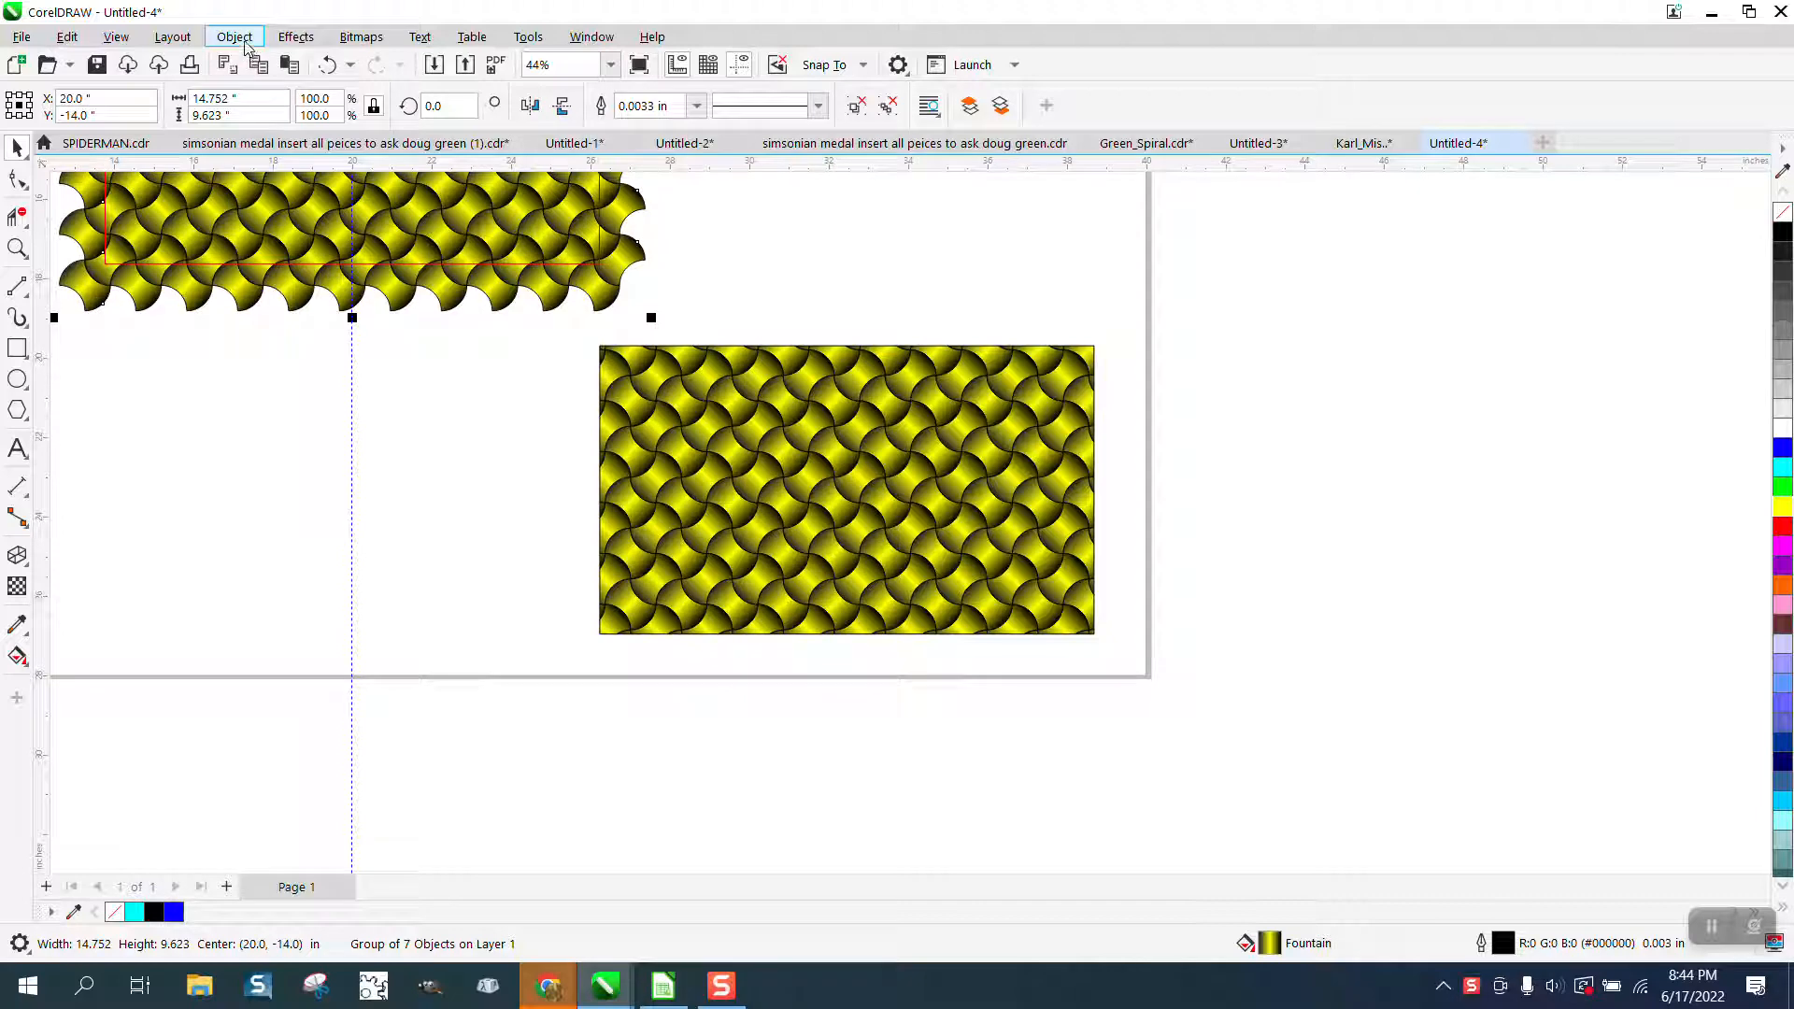
Ungroup the large yellow-and-black tile pattern and move its bottom row down, clear of the rows above.
{"action": "left_click", "coordinate": [247, 43]}
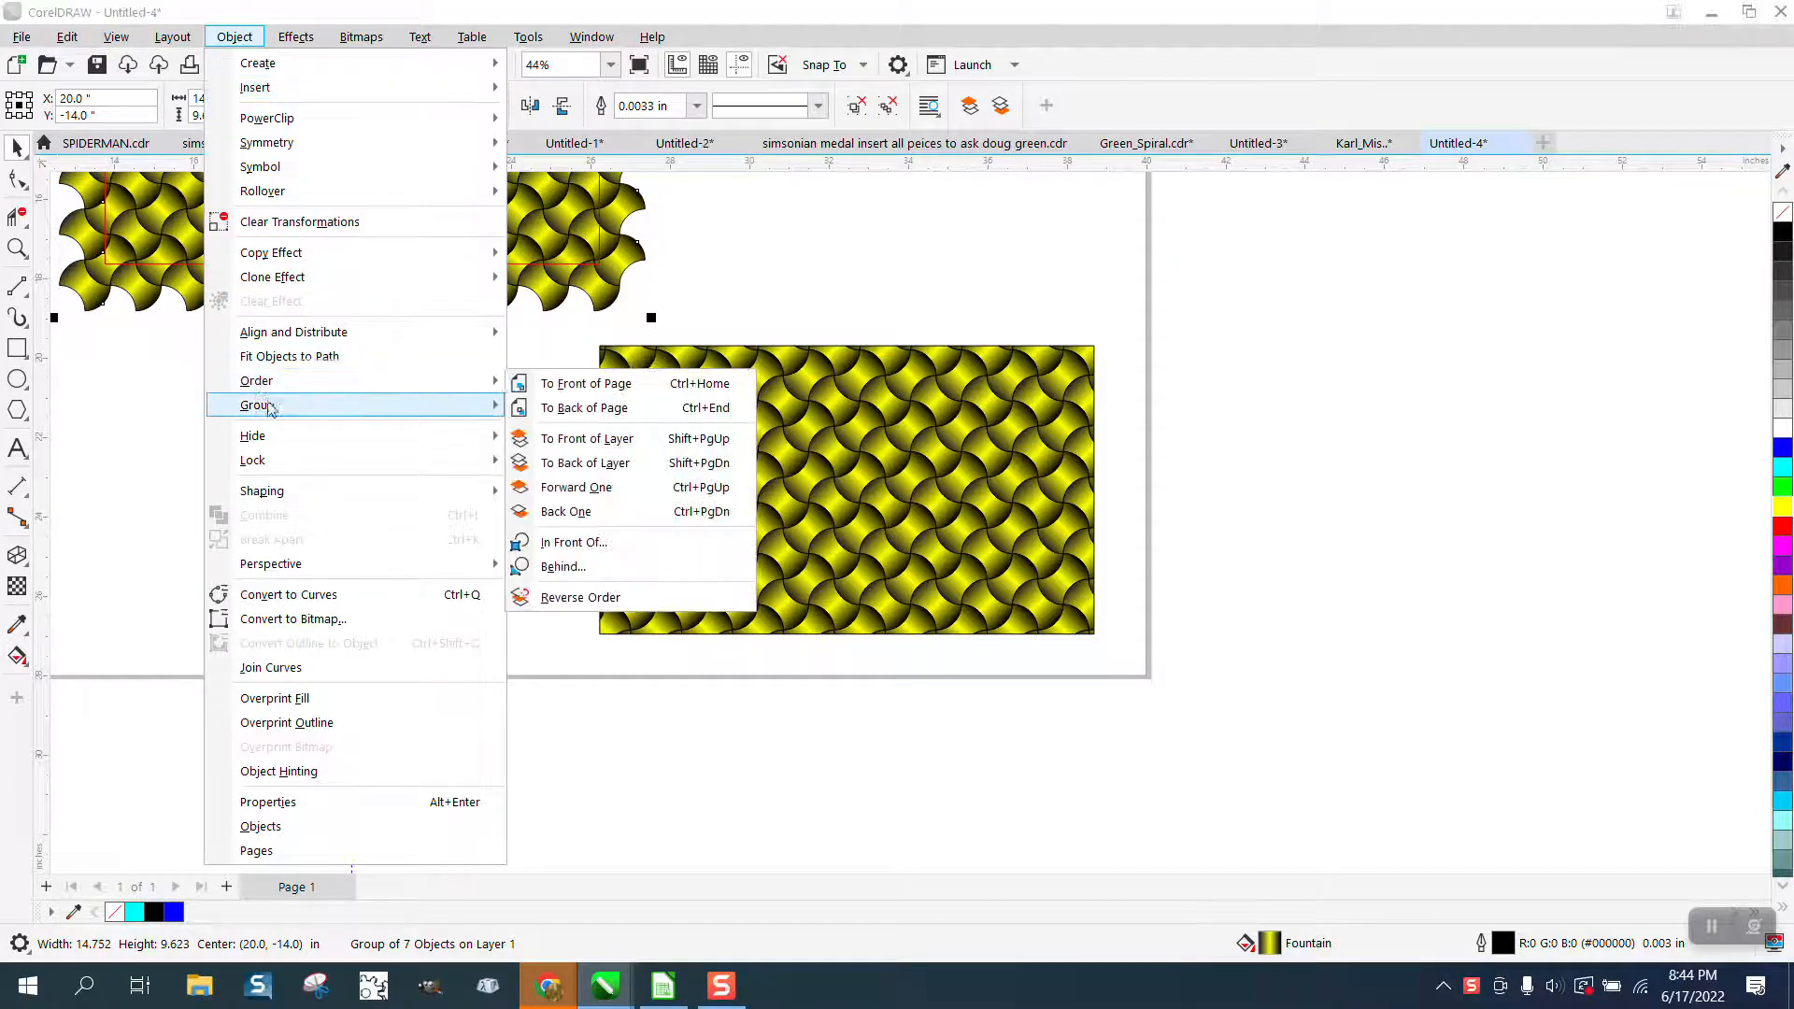
{"action": "mouse_move", "coordinate": [284, 411]}
{"action": "left_click", "coordinate": [587, 436]}
{"action": "left_click", "coordinate": [124, 310]}
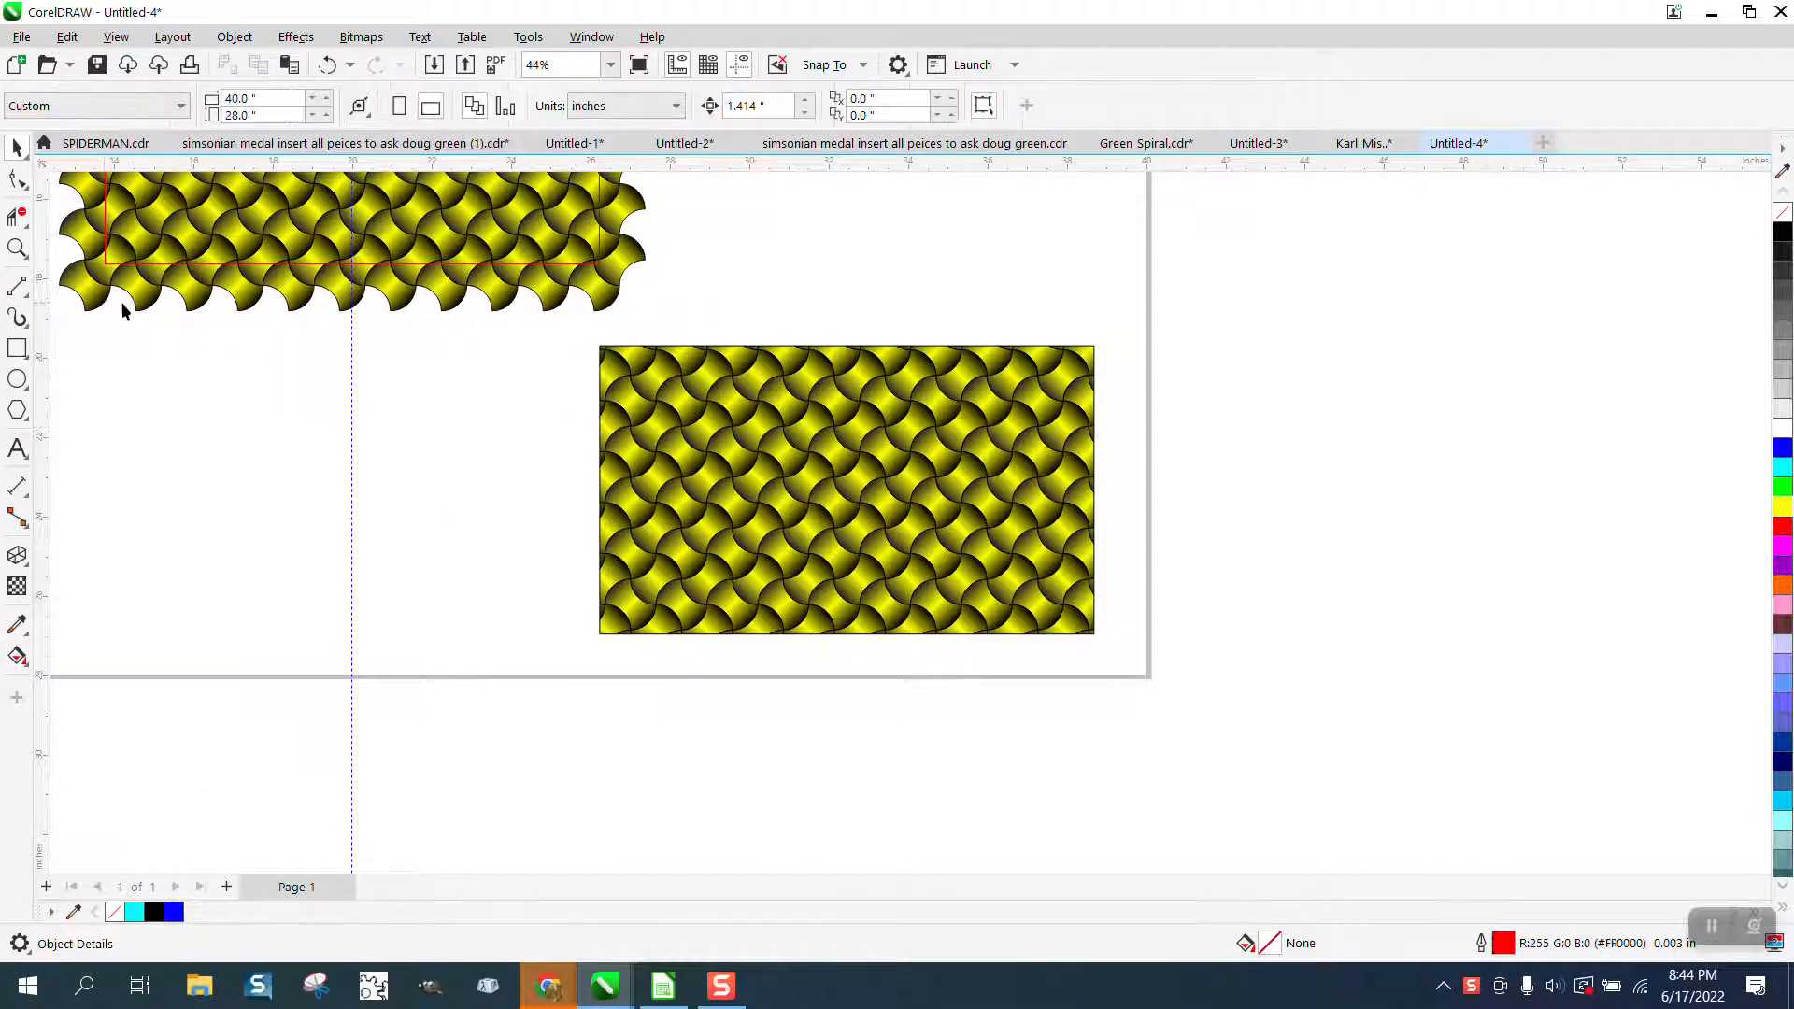
{"action": "left_click_drag", "start_coordinate": [101, 305], "coordinate": [157, 465]}
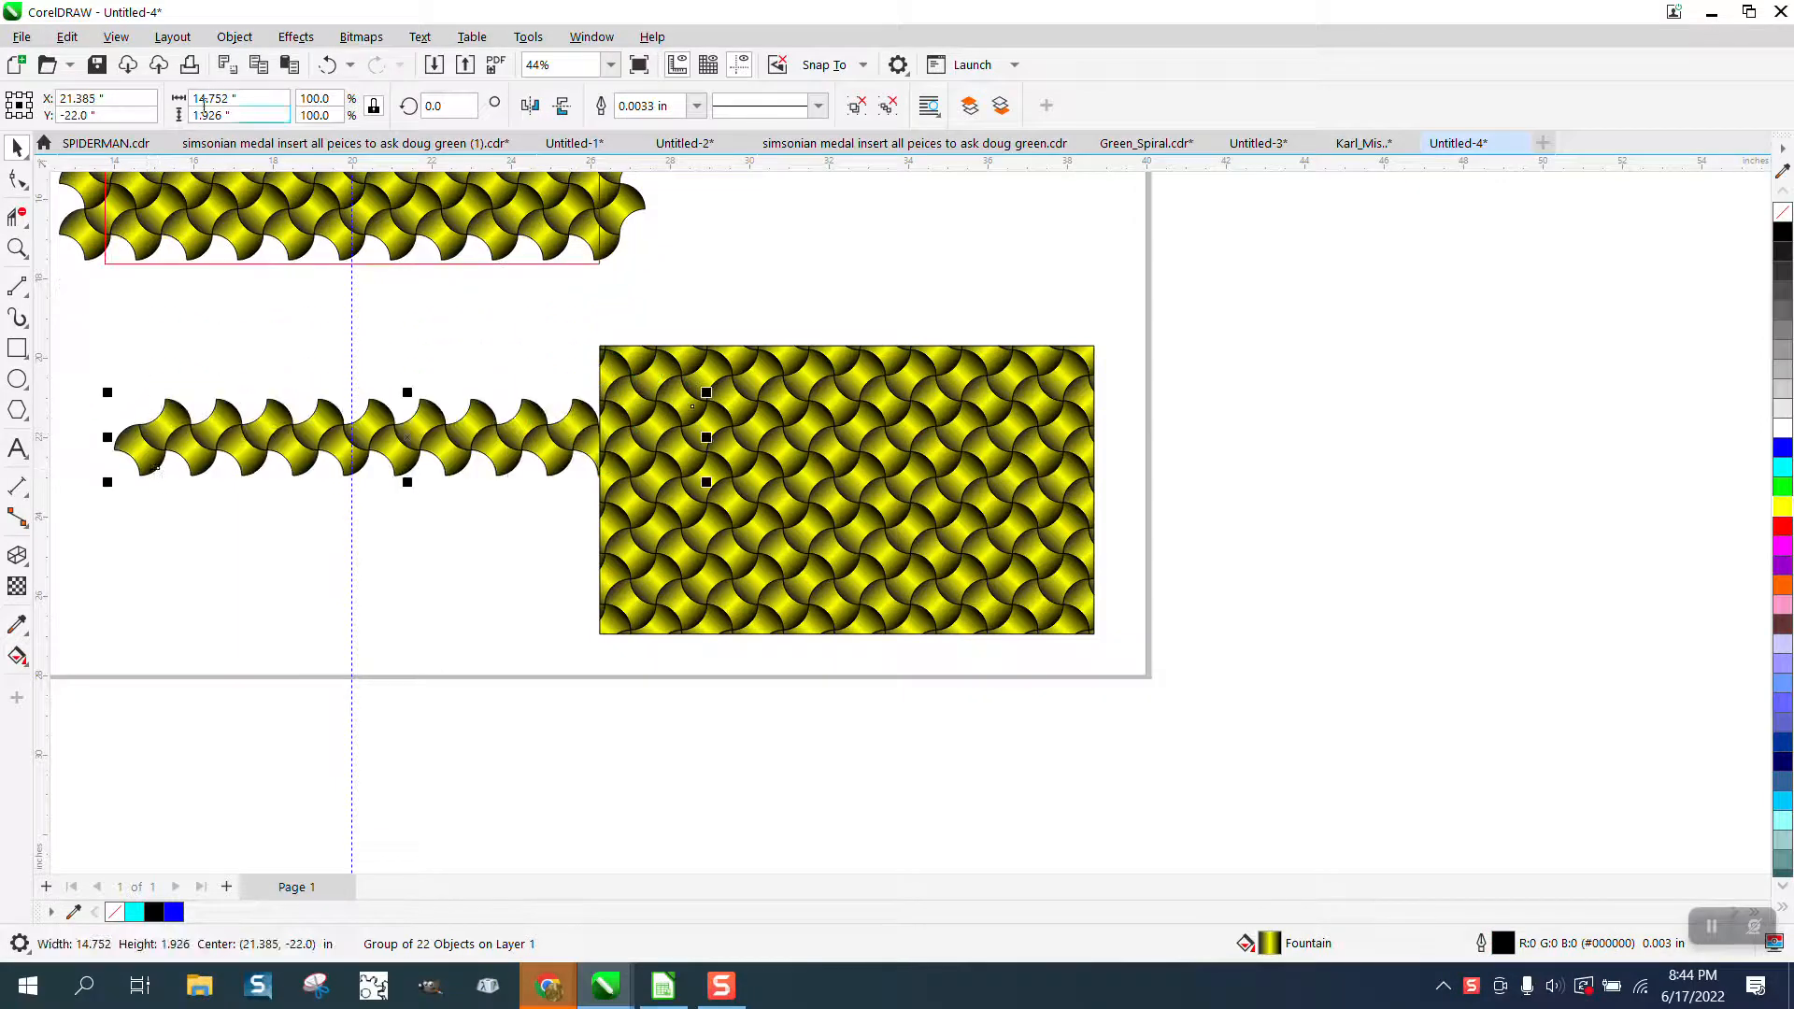
Ungroup the detached row and move its lower-left tile below the page, beneath the framed pattern.
{"action": "left_click", "coordinate": [226, 43]}
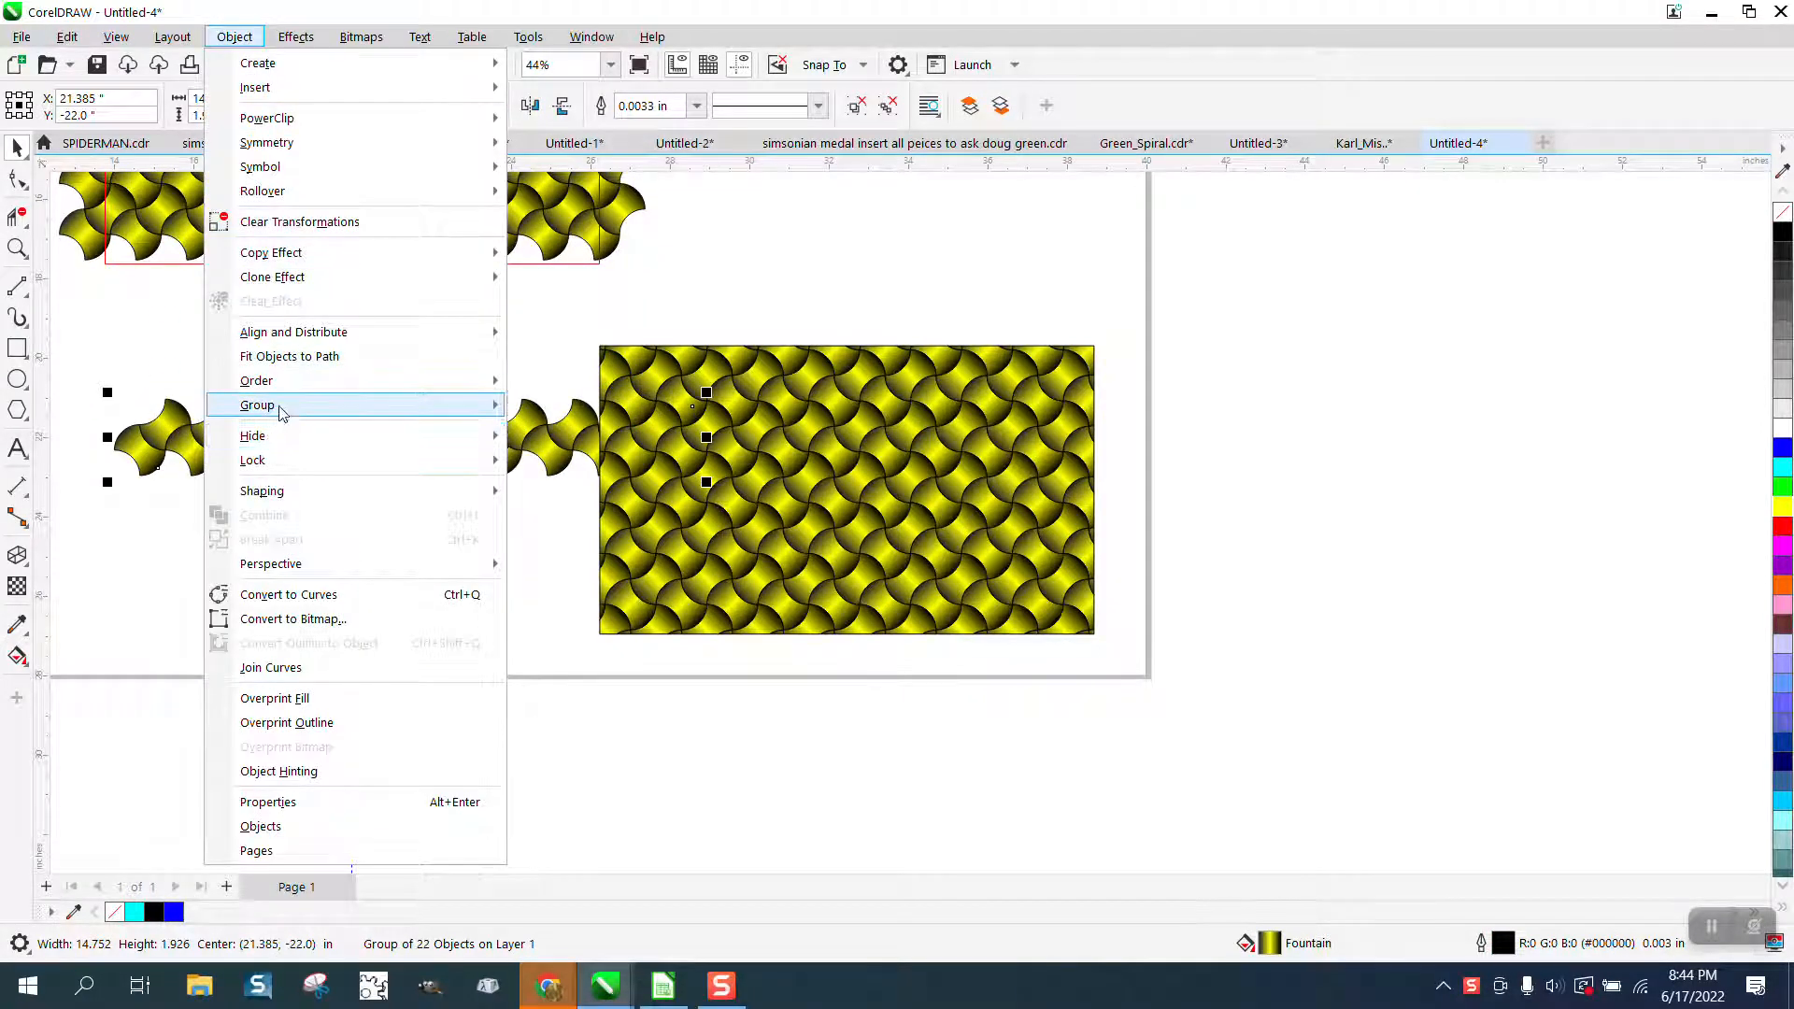
{"action": "mouse_move", "coordinate": [280, 412]}
{"action": "left_click", "coordinate": [594, 429]}
{"action": "key", "text": "Escape"}
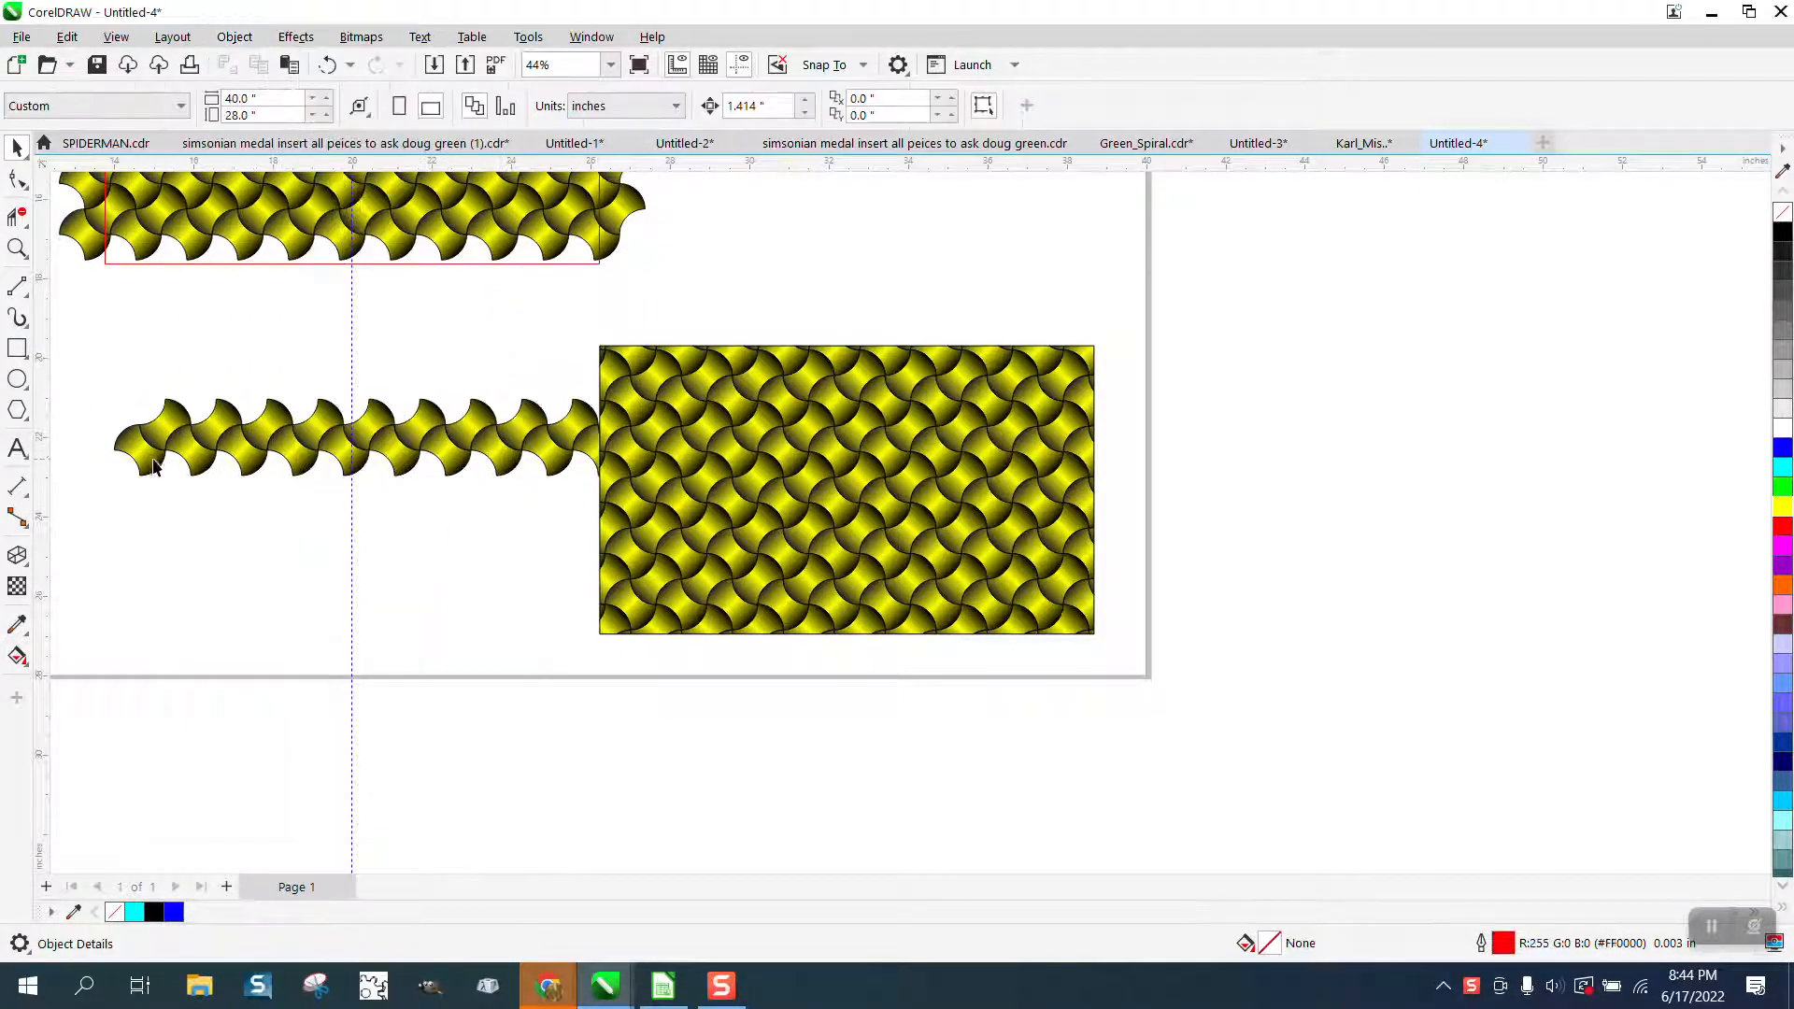
{"action": "left_click_drag", "start_coordinate": [154, 467], "coordinate": [635, 731]}
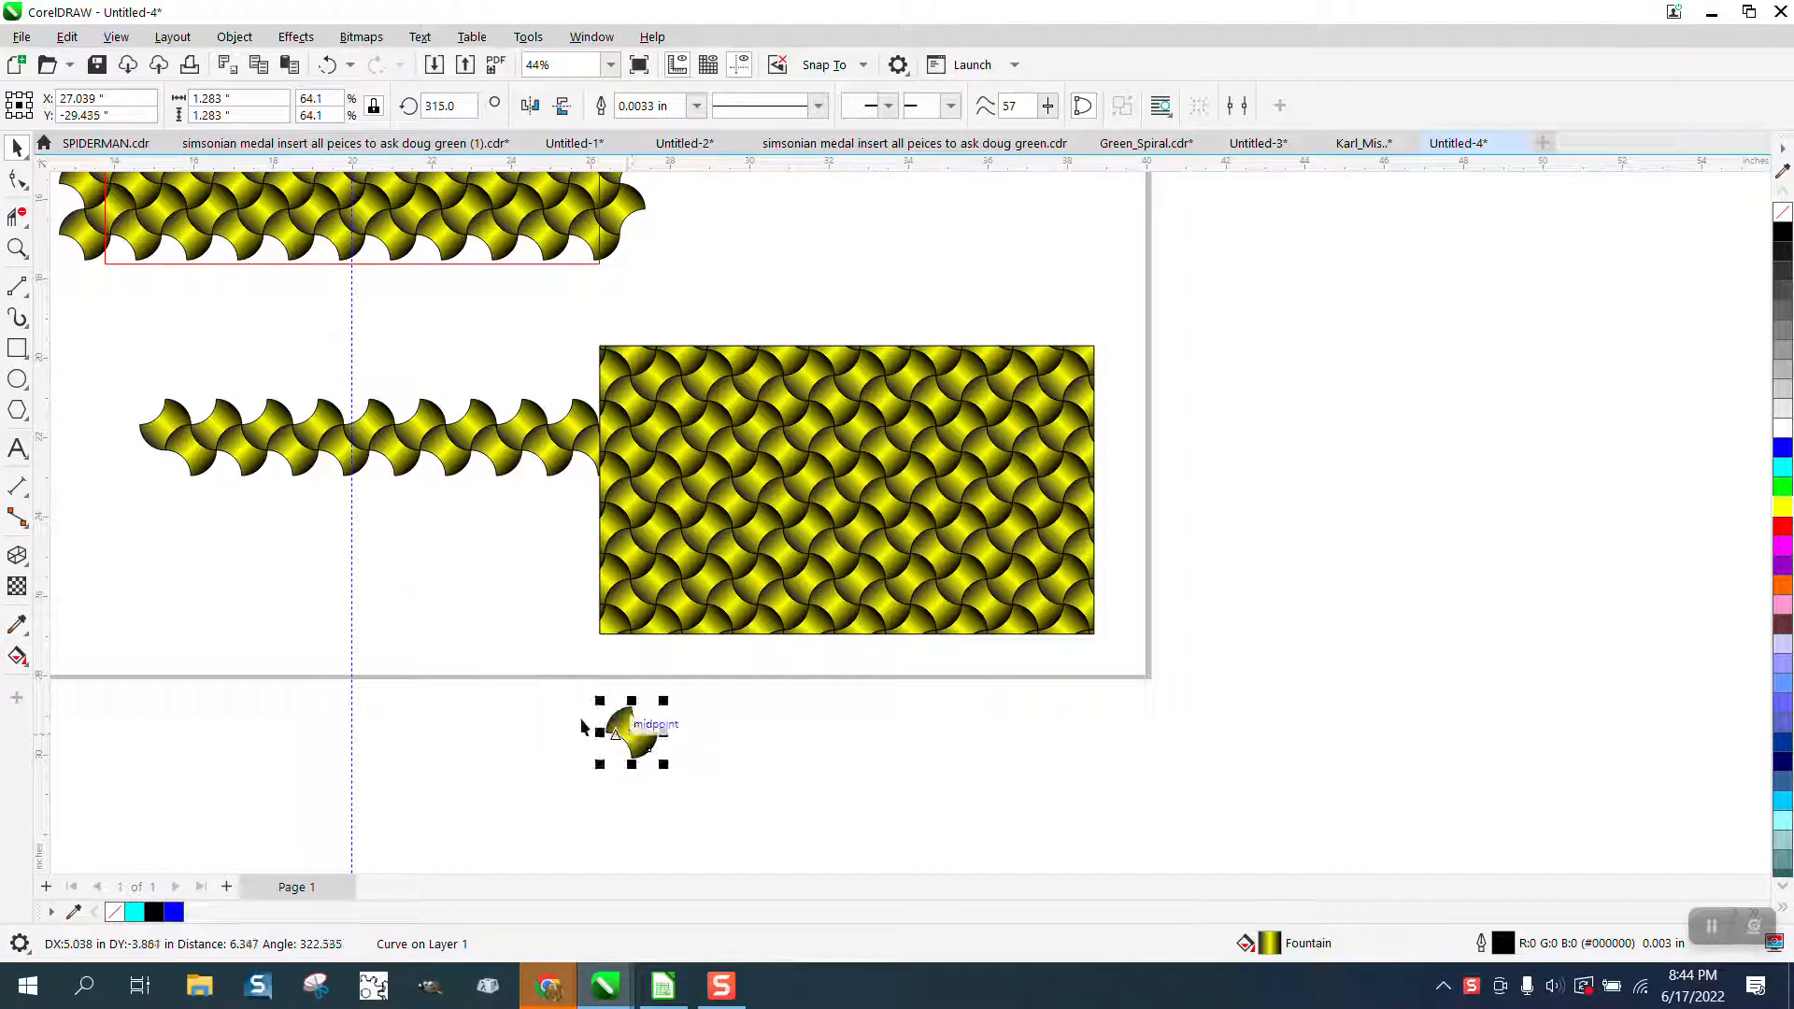
Set the rotation angle of the separated tile to 0 degrees.
{"action": "left_click", "coordinate": [16, 248]}
{"action": "left_click_drag", "start_coordinate": [745, 817], "coordinate": [744, 815]}
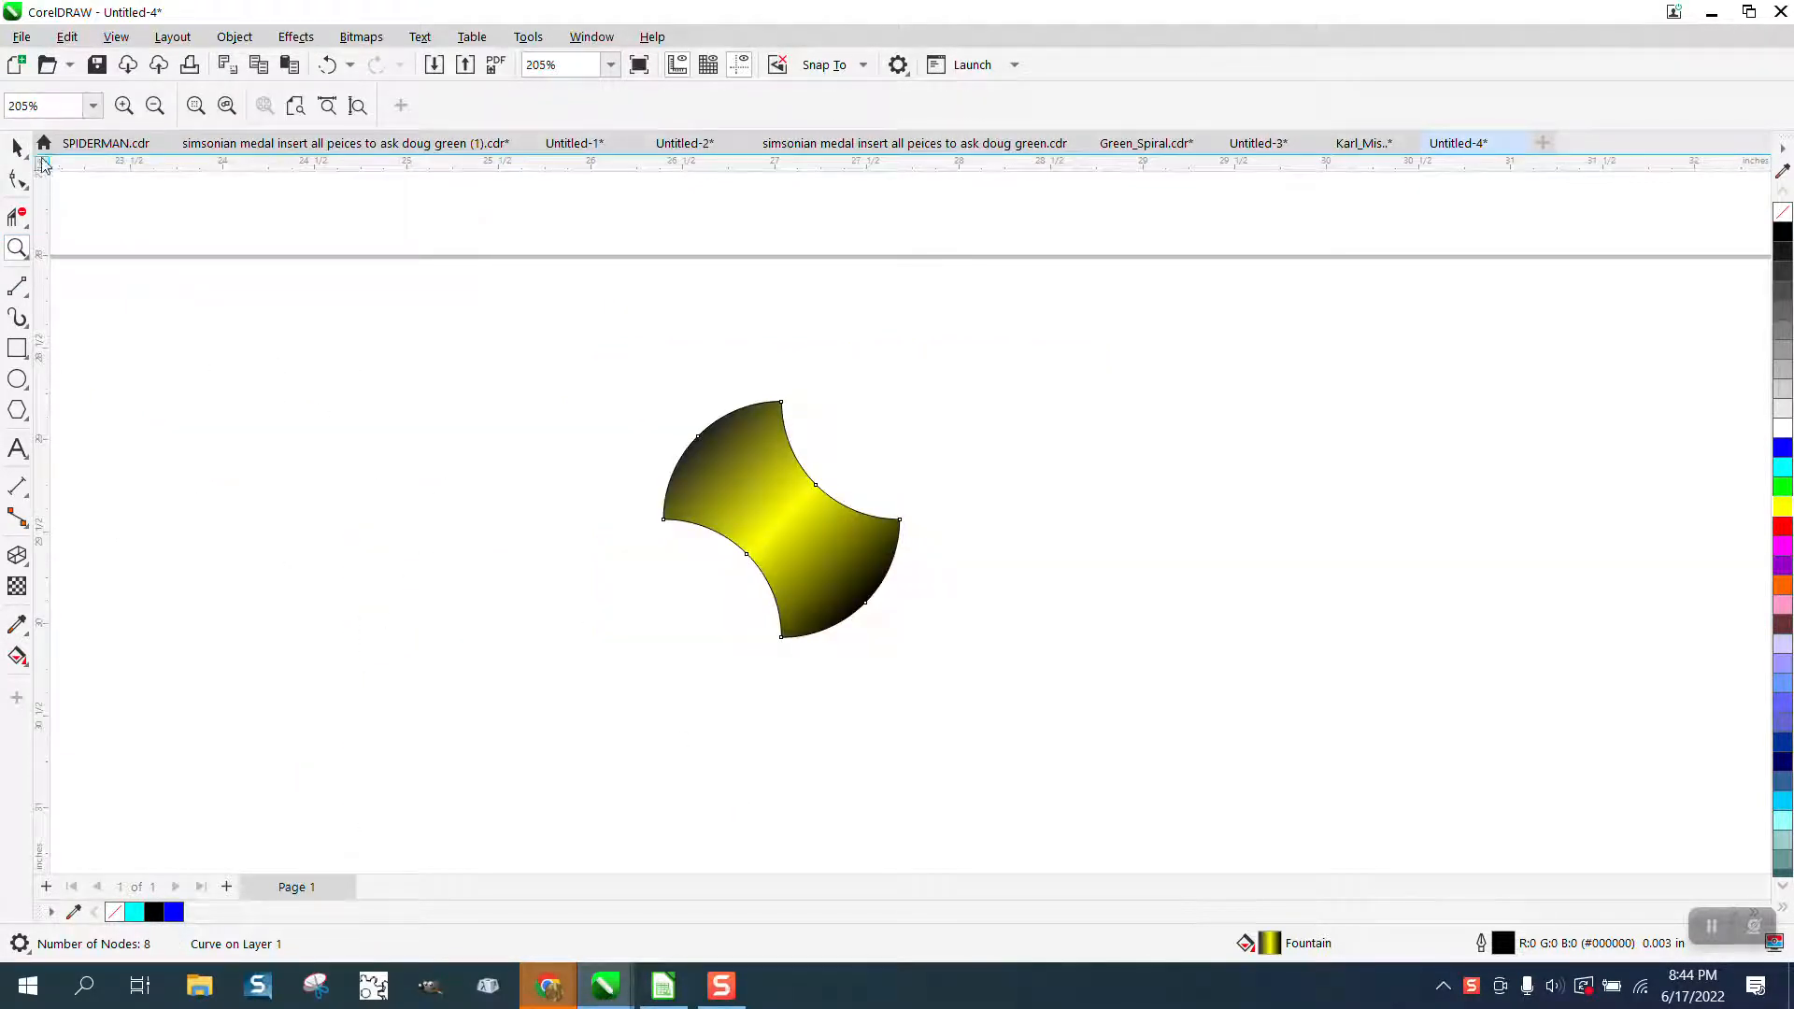
{"action": "left_click", "coordinate": [16, 147]}
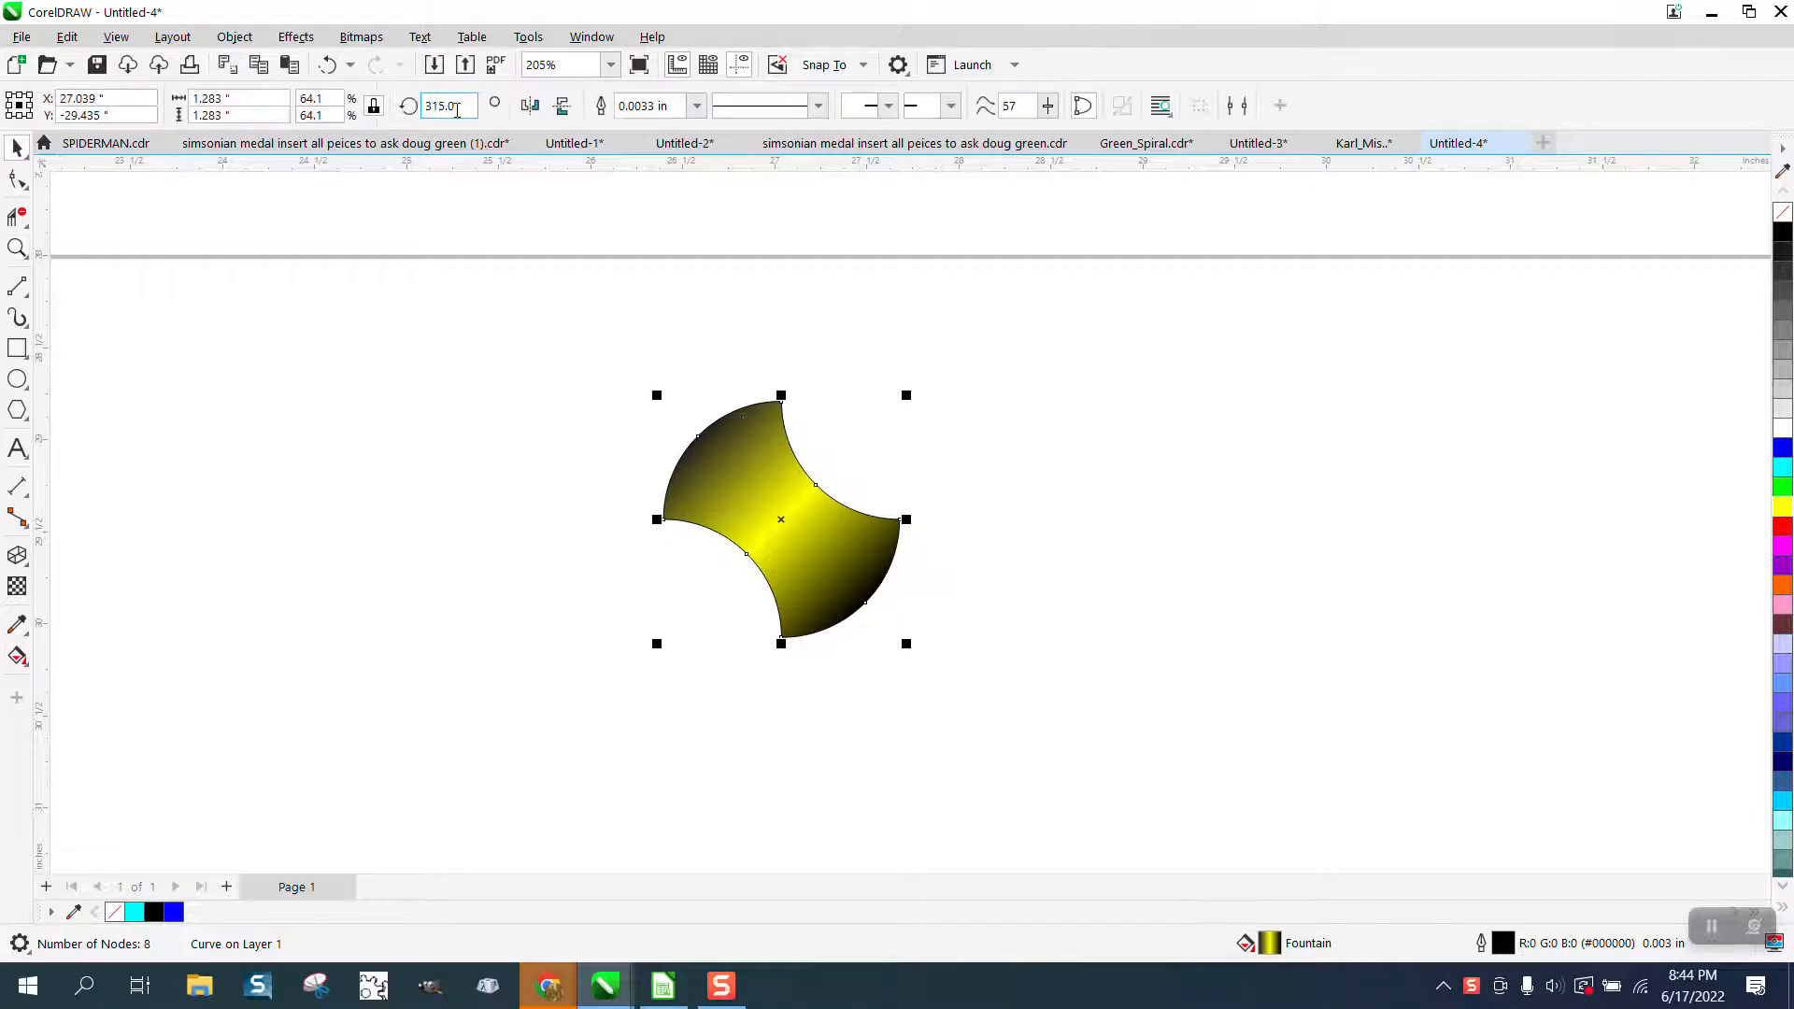
{"action": "left_click_drag", "start_coordinate": [456, 110], "coordinate": [418, 110]}
{"action": "type", "text": "0"}
{"action": "key", "text": "Return"}
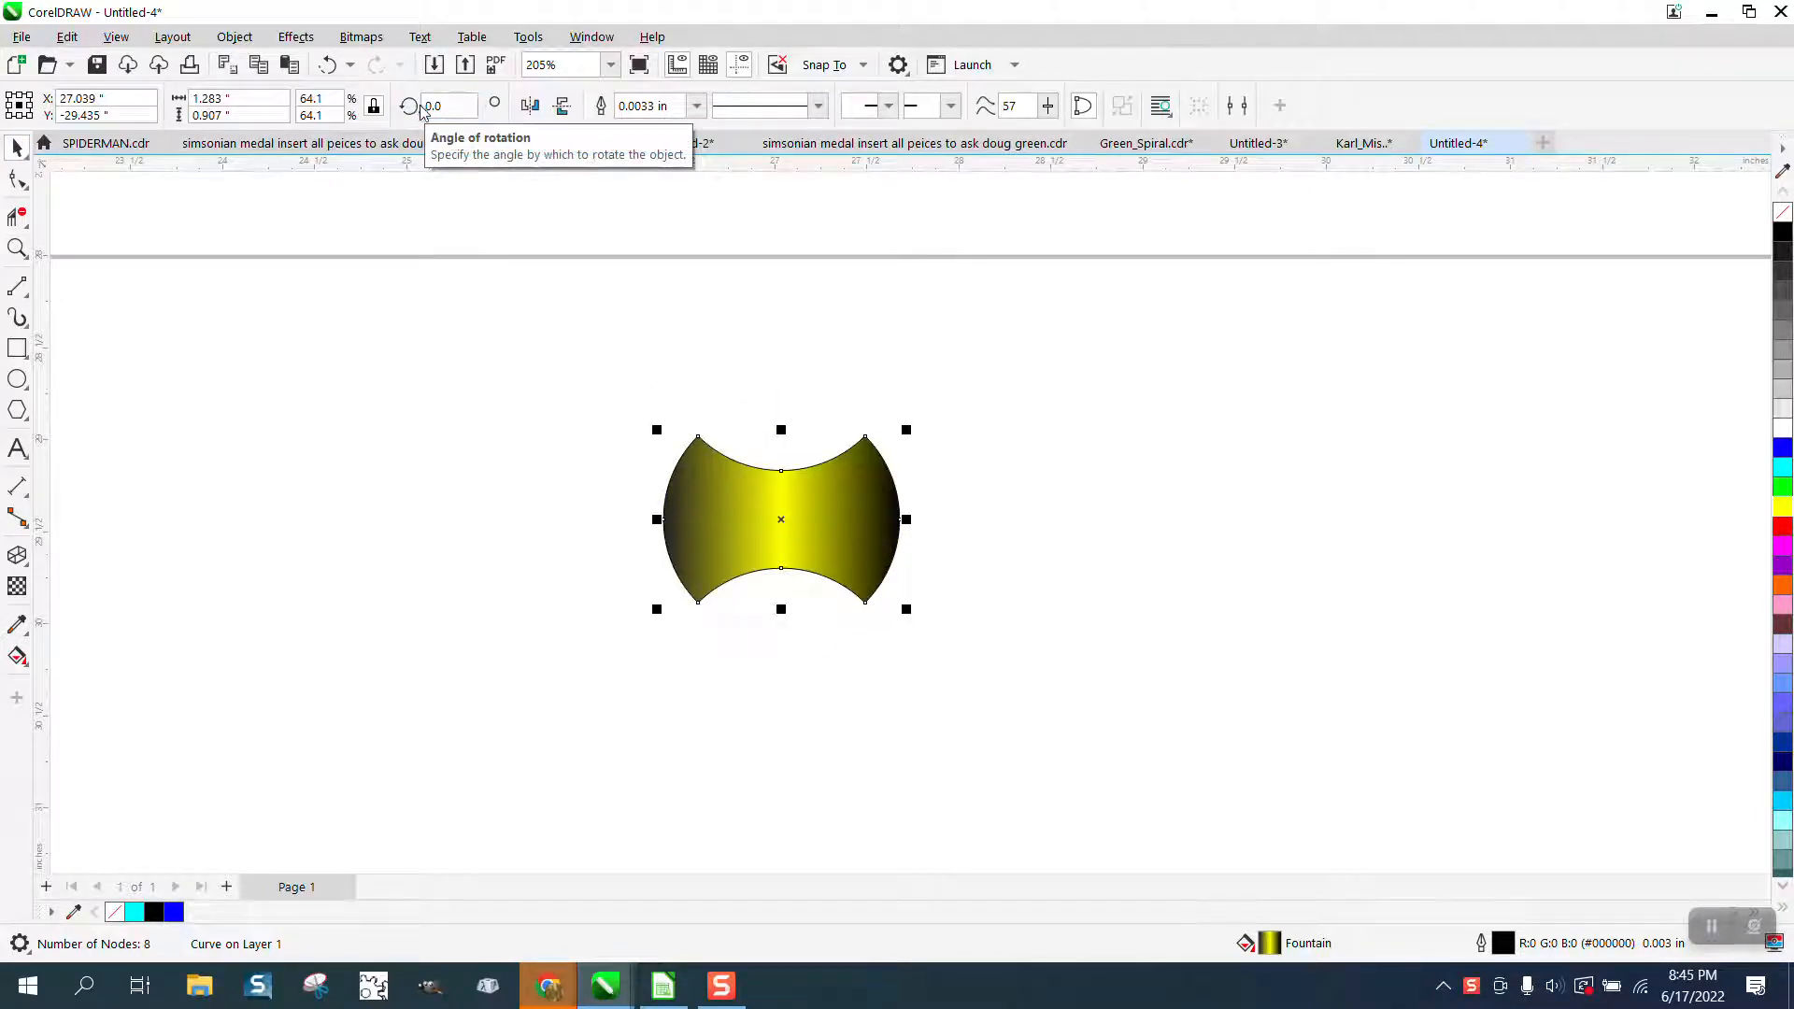
Set the transparency of the yellow middle colour in the tile's fountain fill to 59% with the Interactive Fill tool.
{"action": "left_click", "coordinate": [28, 667]}
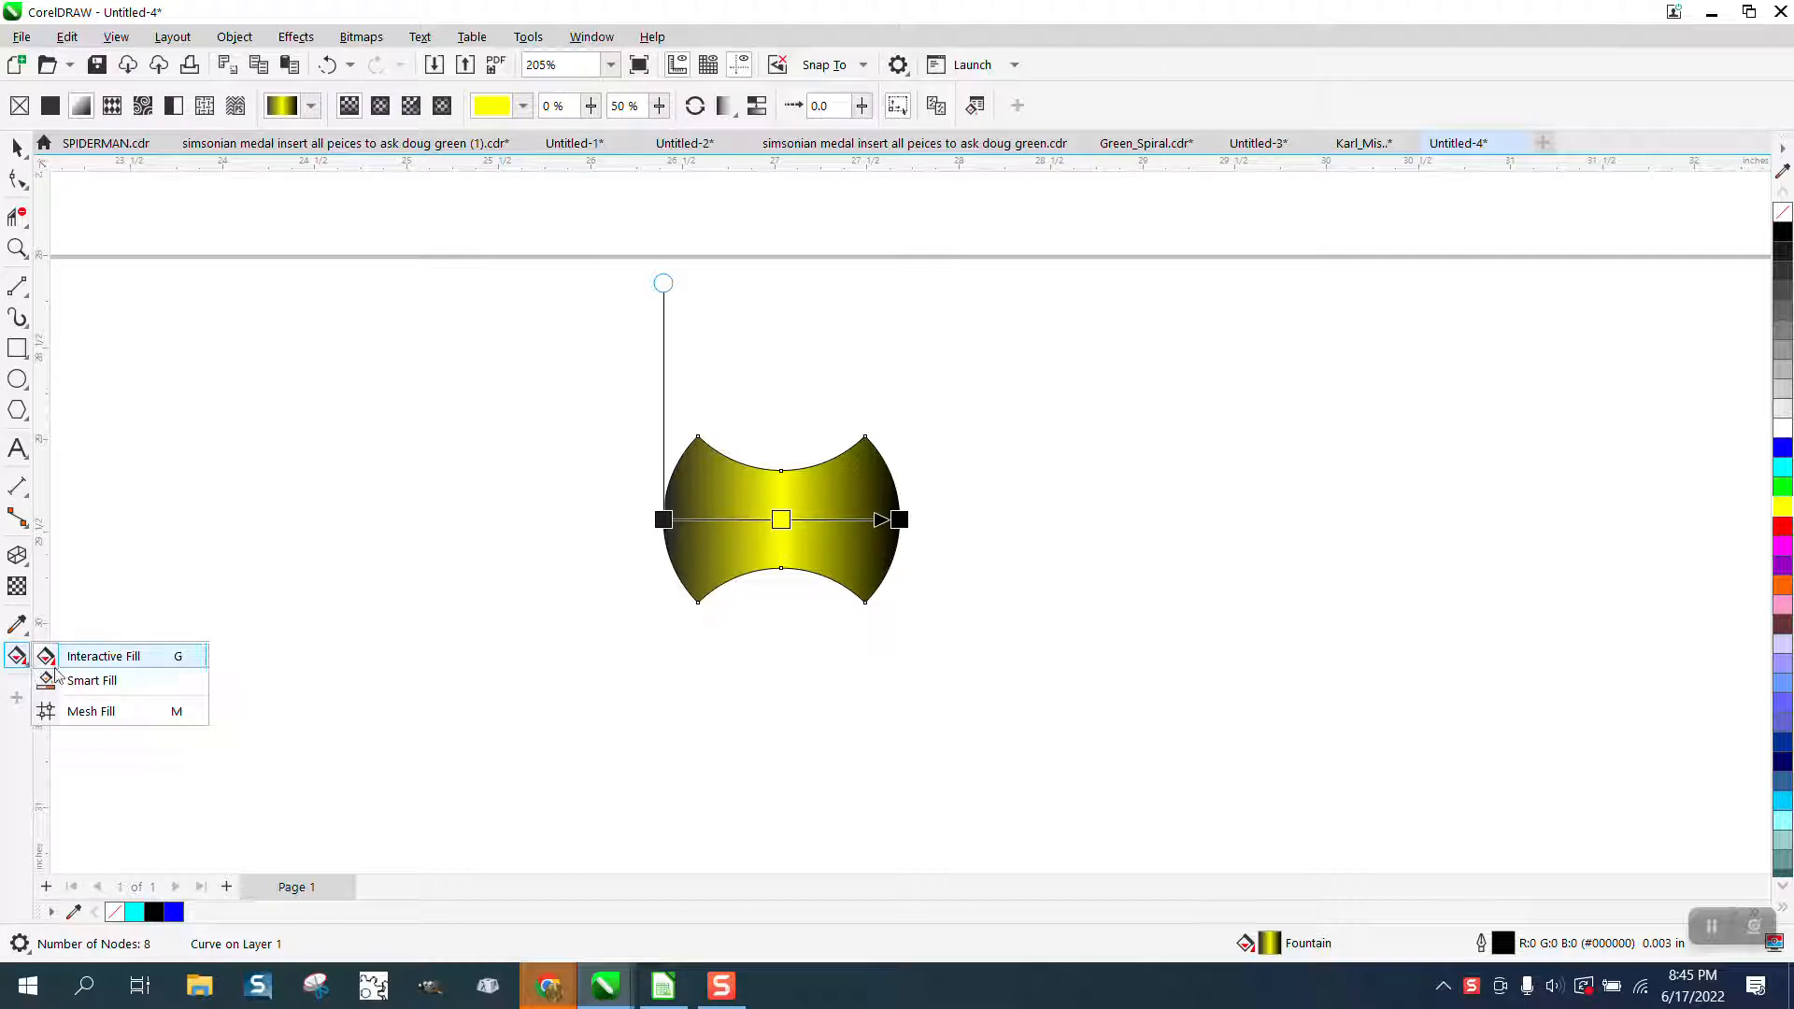
{"action": "left_click", "coordinate": [90, 658]}
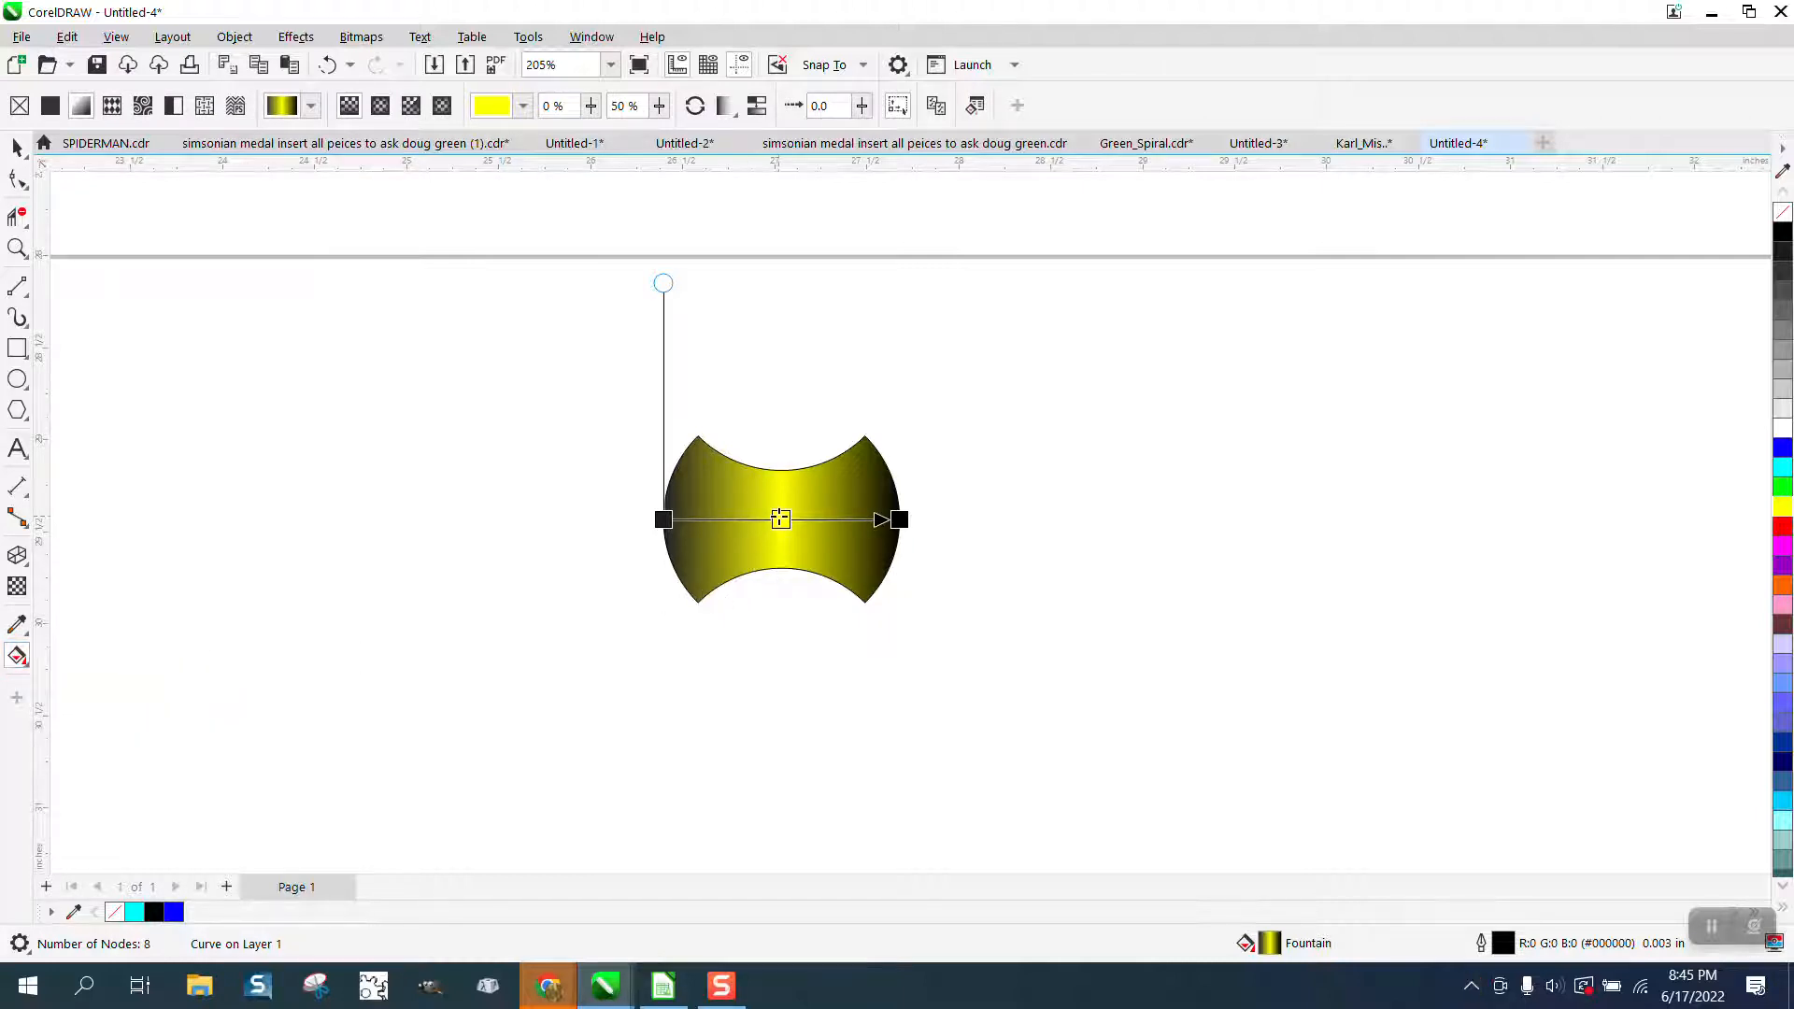
{"action": "left_click", "coordinate": [780, 520]}
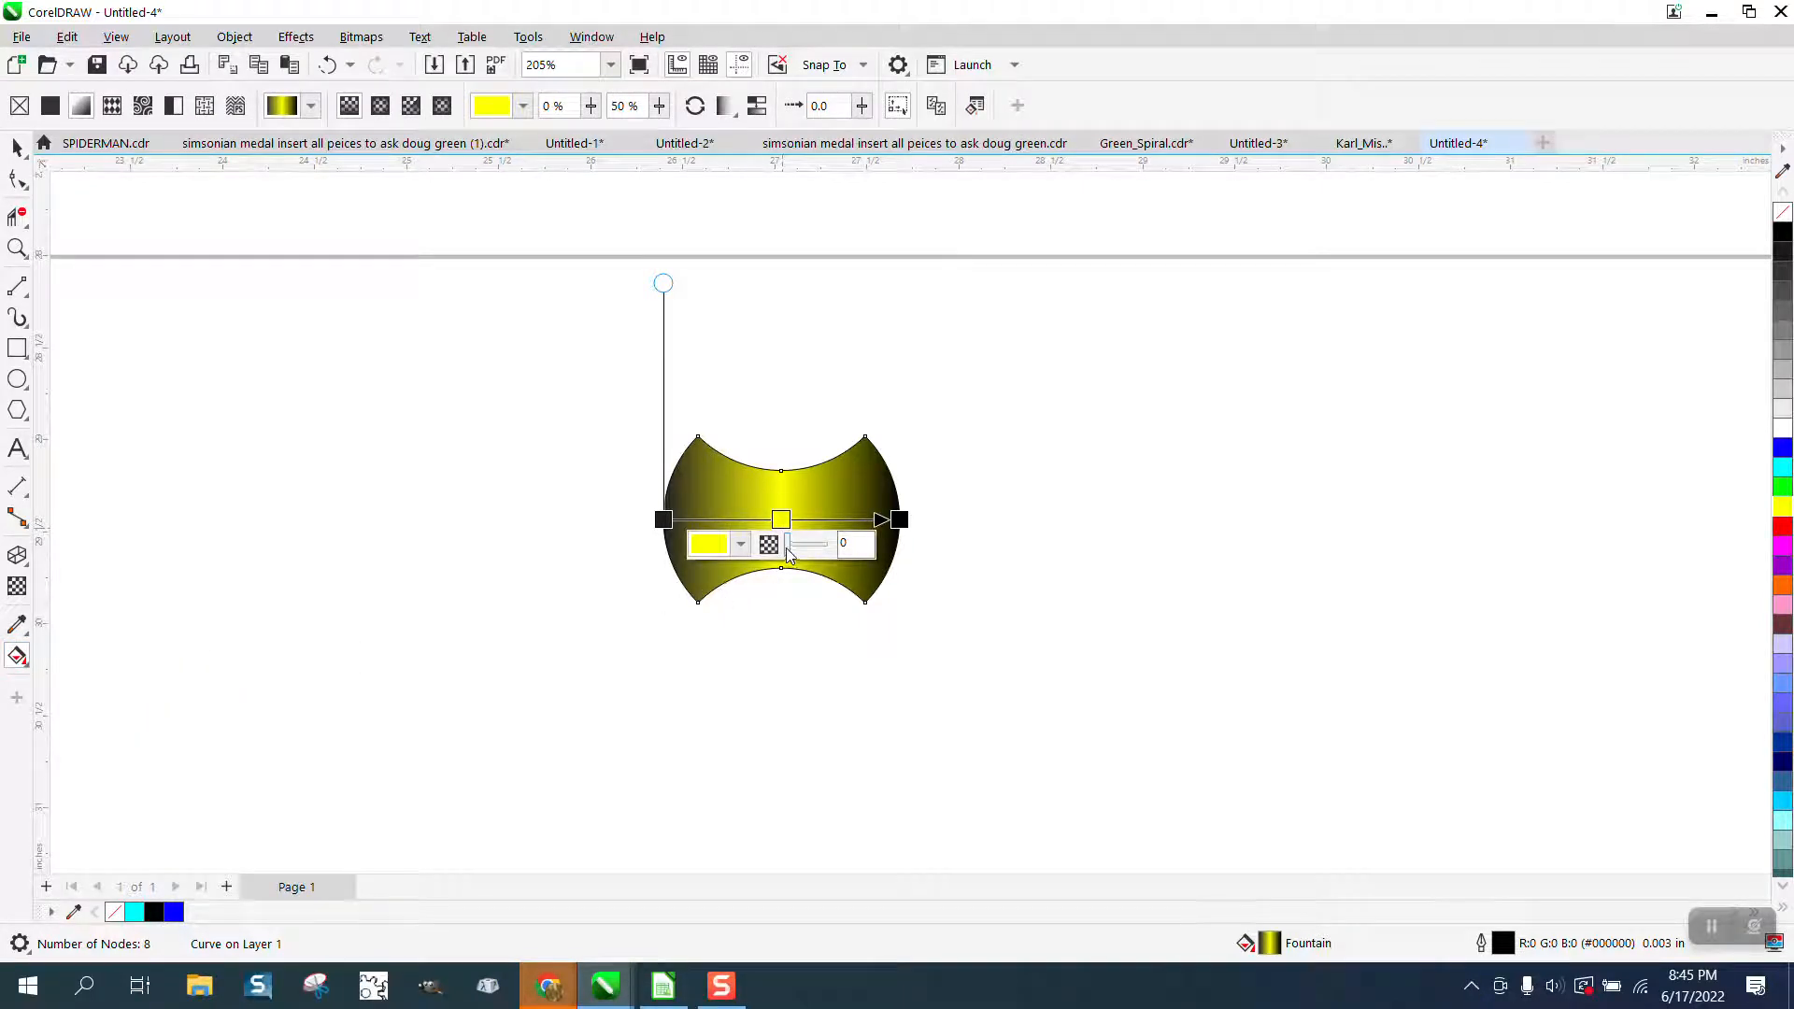
{"action": "left_click_drag", "start_coordinate": [787, 551], "coordinate": [814, 555]}
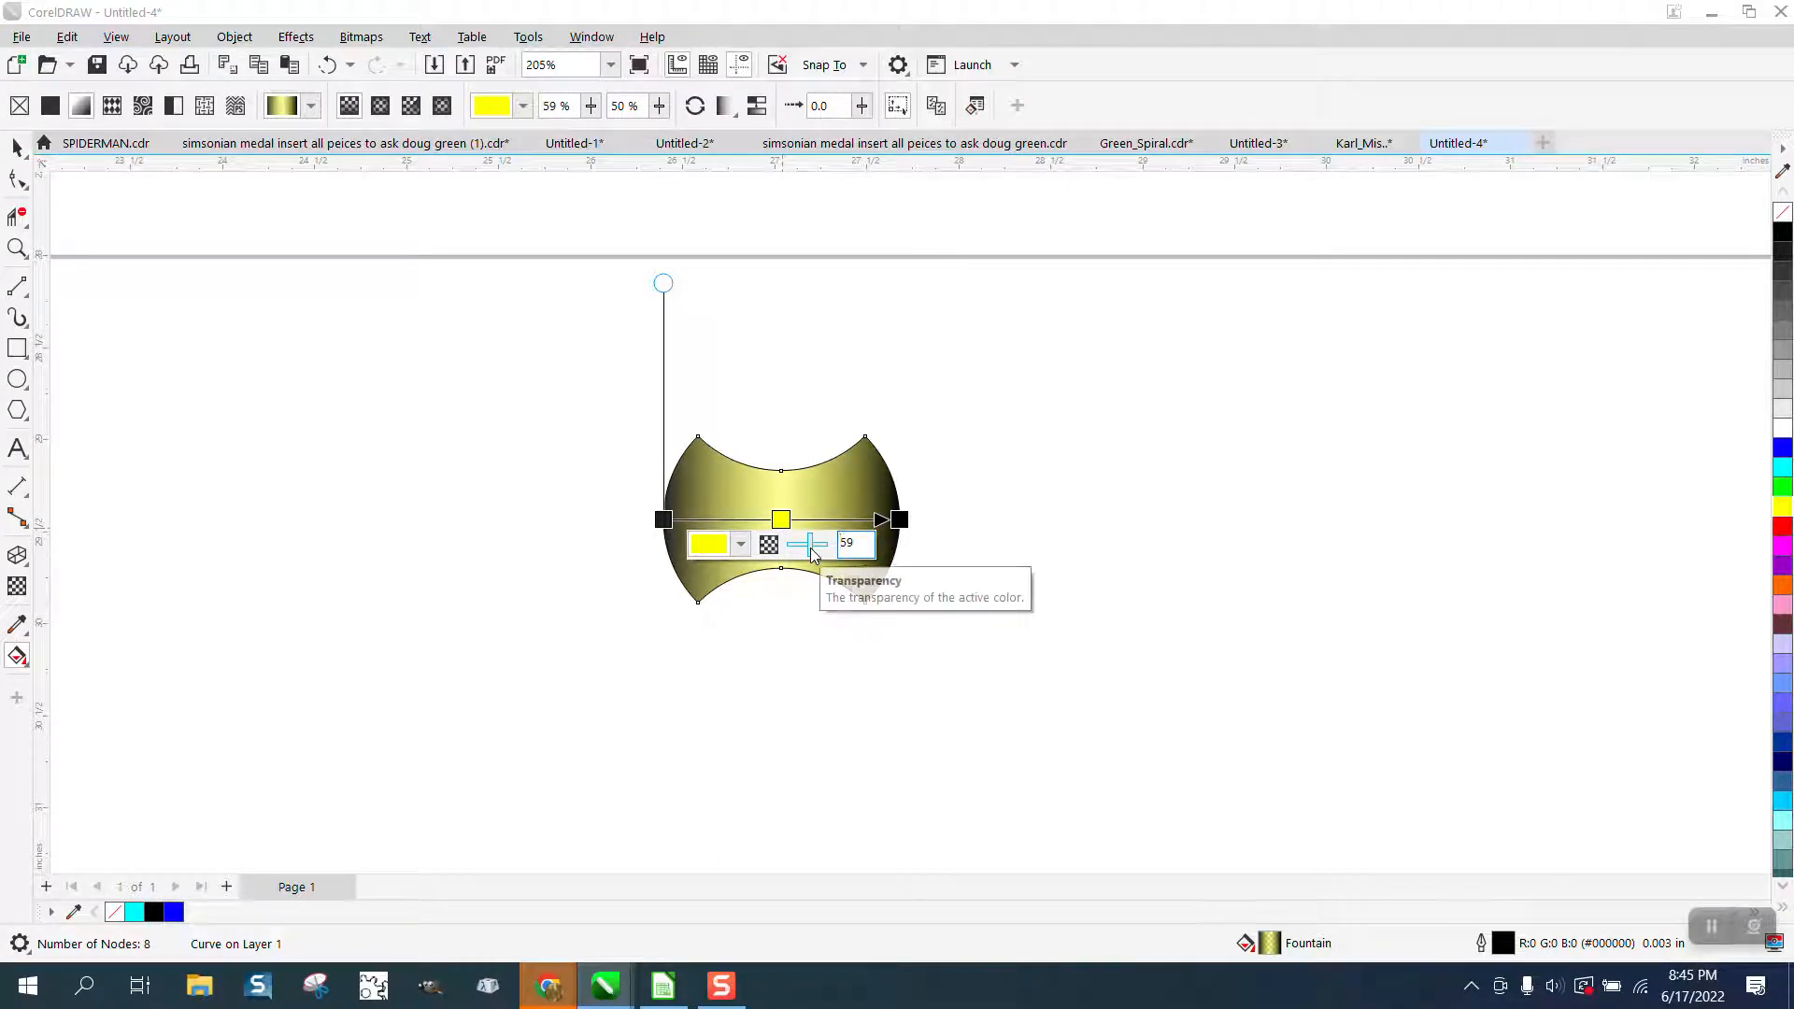
Create a copy of the tile rotated 90 degrees and move it up to nest into the original's concave upper edge.
{"action": "left_click", "coordinate": [17, 147]}
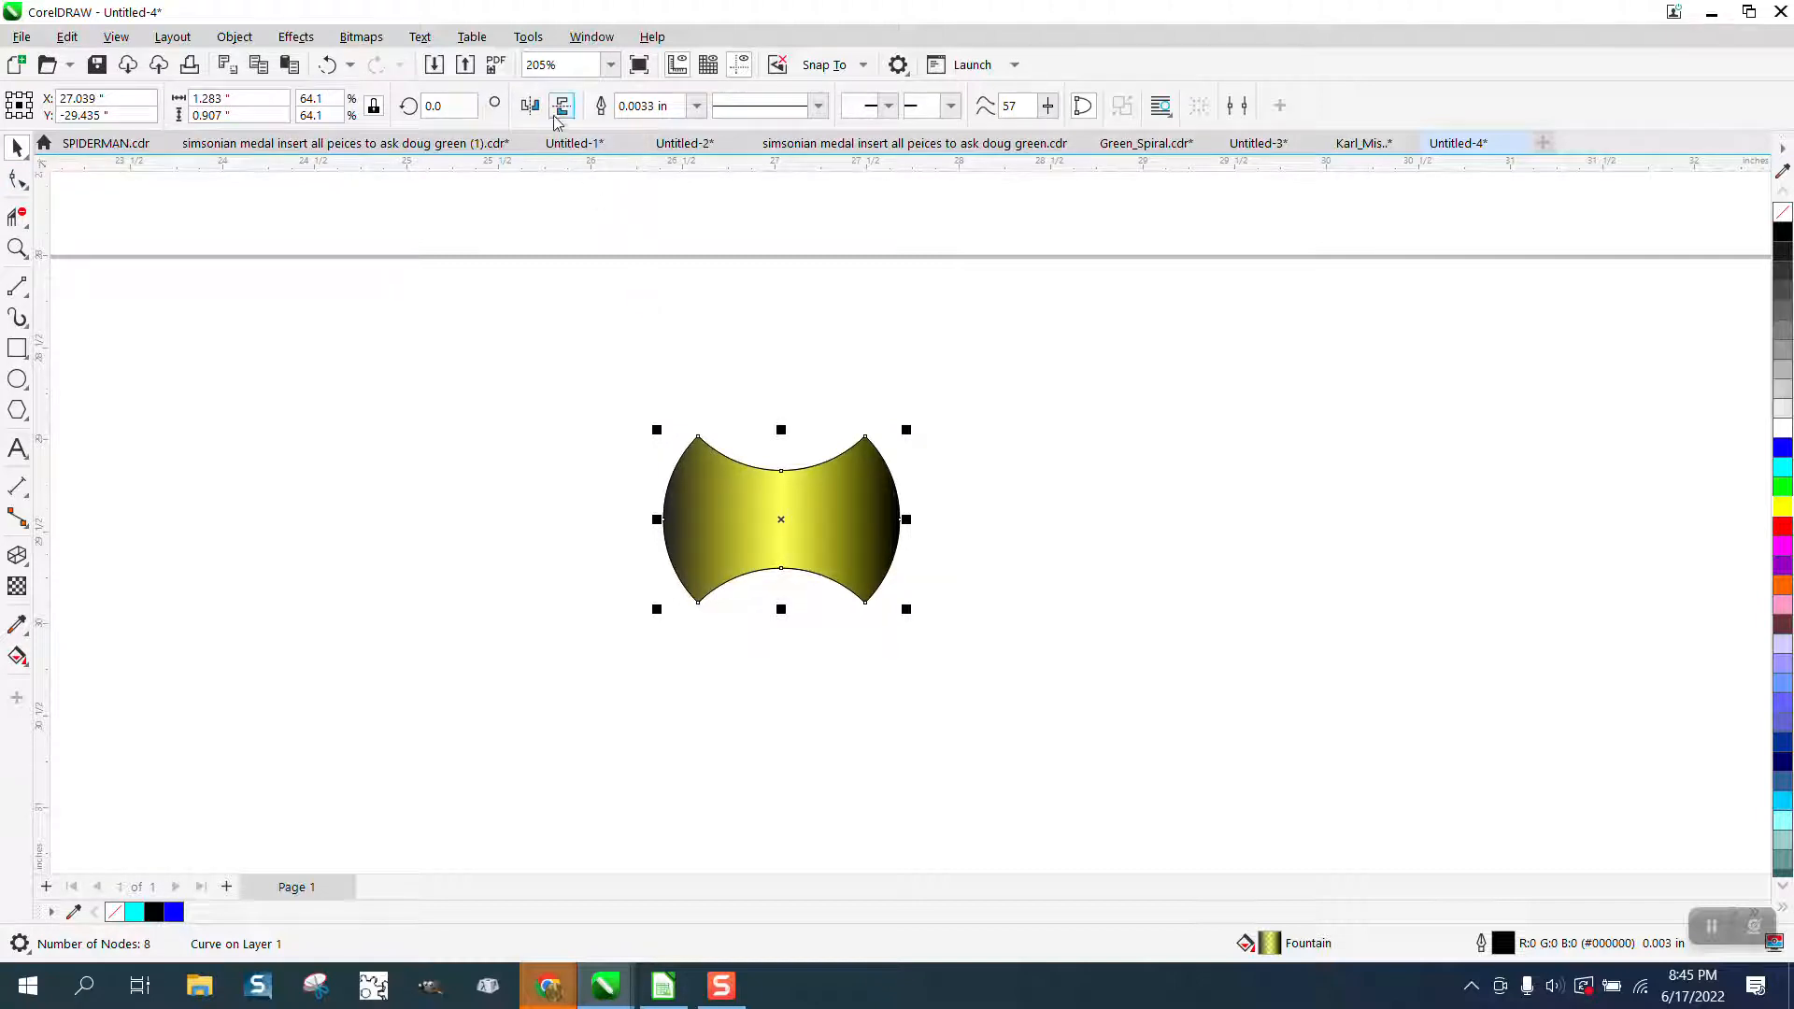
{"action": "type", "text": "90"}
{"action": "key", "text": "Return"}
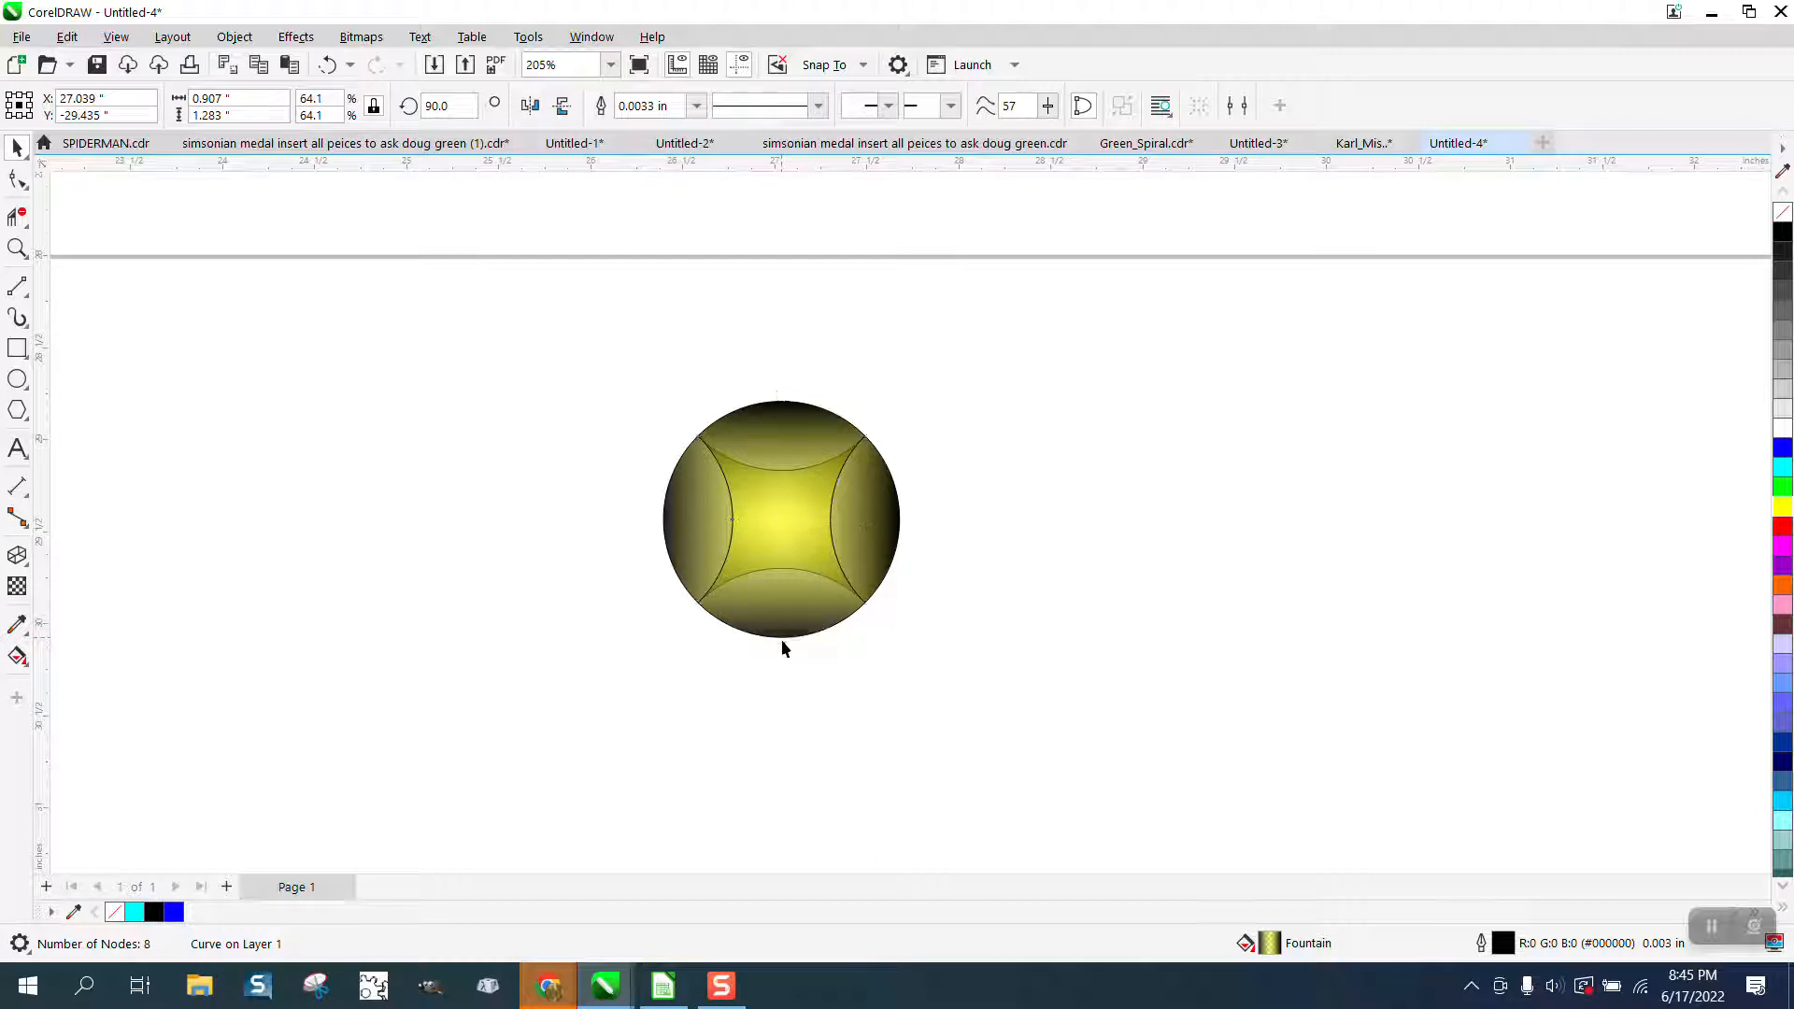
{"action": "left_click_drag", "start_coordinate": [782, 641], "coordinate": [775, 472]}
{"action": "scroll", "coordinate": [682, 558], "scroll_direction": "down", "scroll_amount": 2}
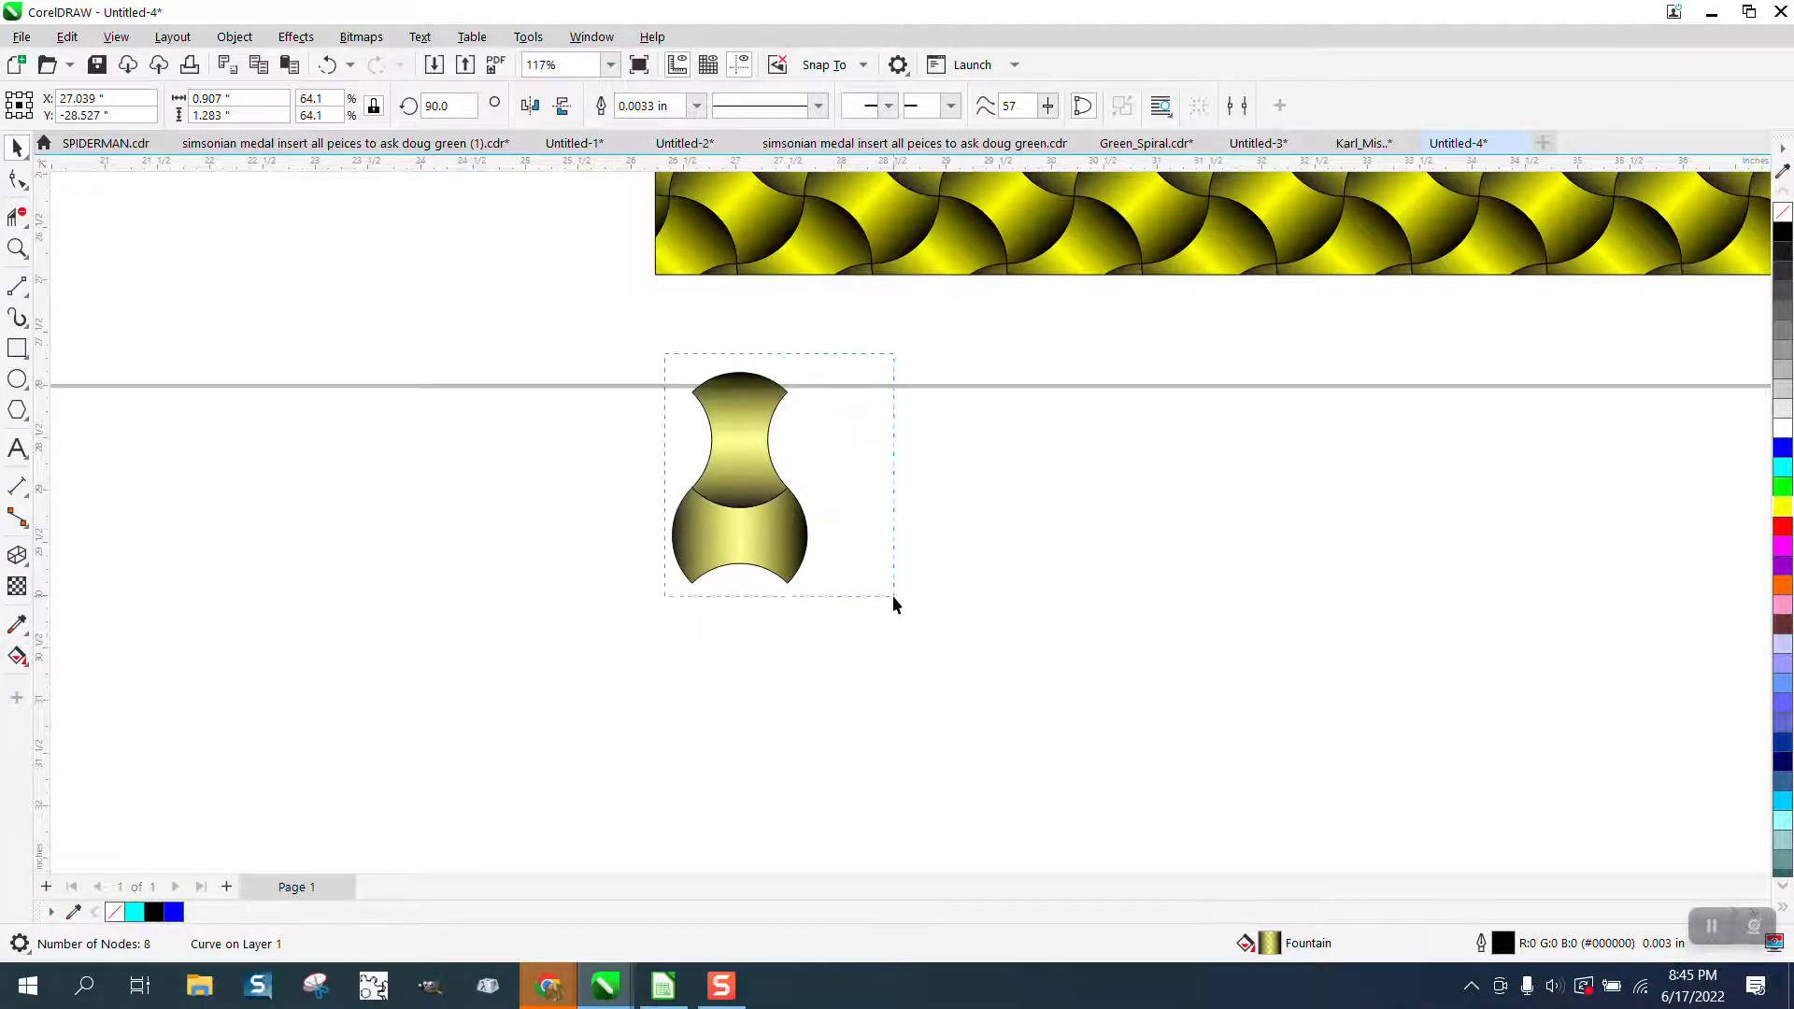
Select both nested tiles and rotate them by -45 degrees.
{"action": "left_click_drag", "start_coordinate": [894, 602], "coordinate": [897, 601]}
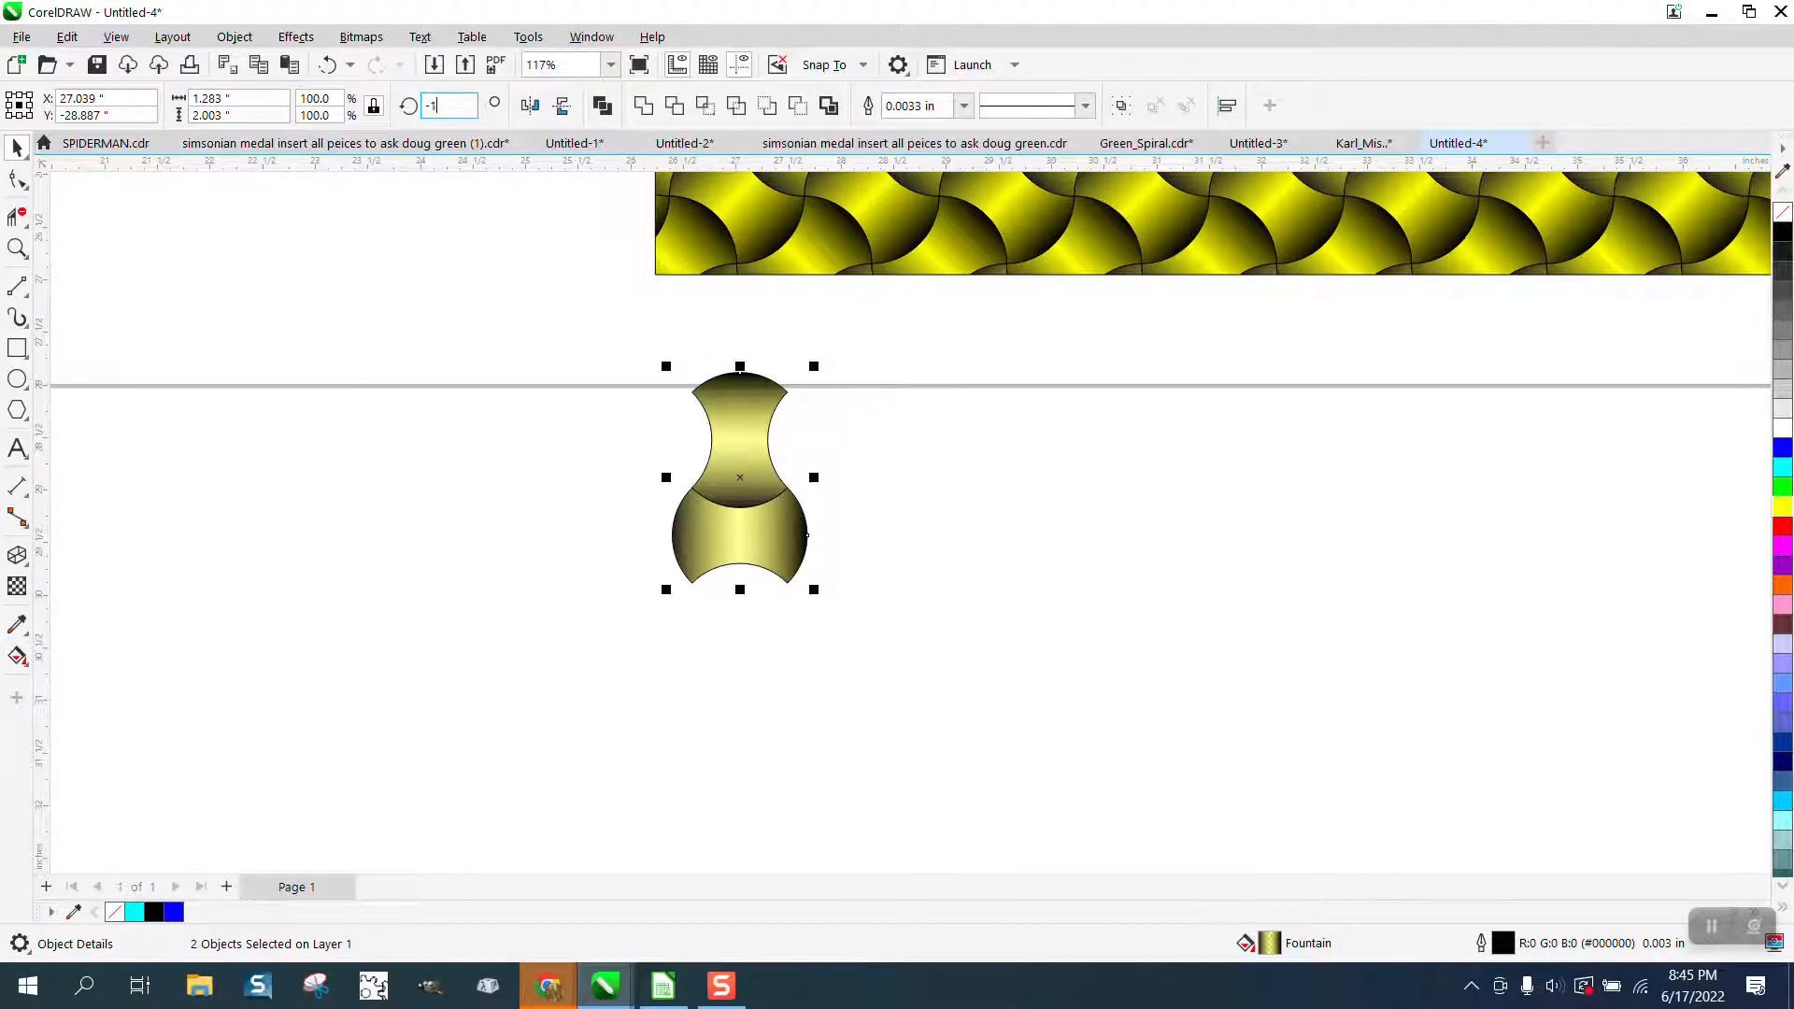
{"action": "type", "text": "-45"}
{"action": "key", "text": "Return"}
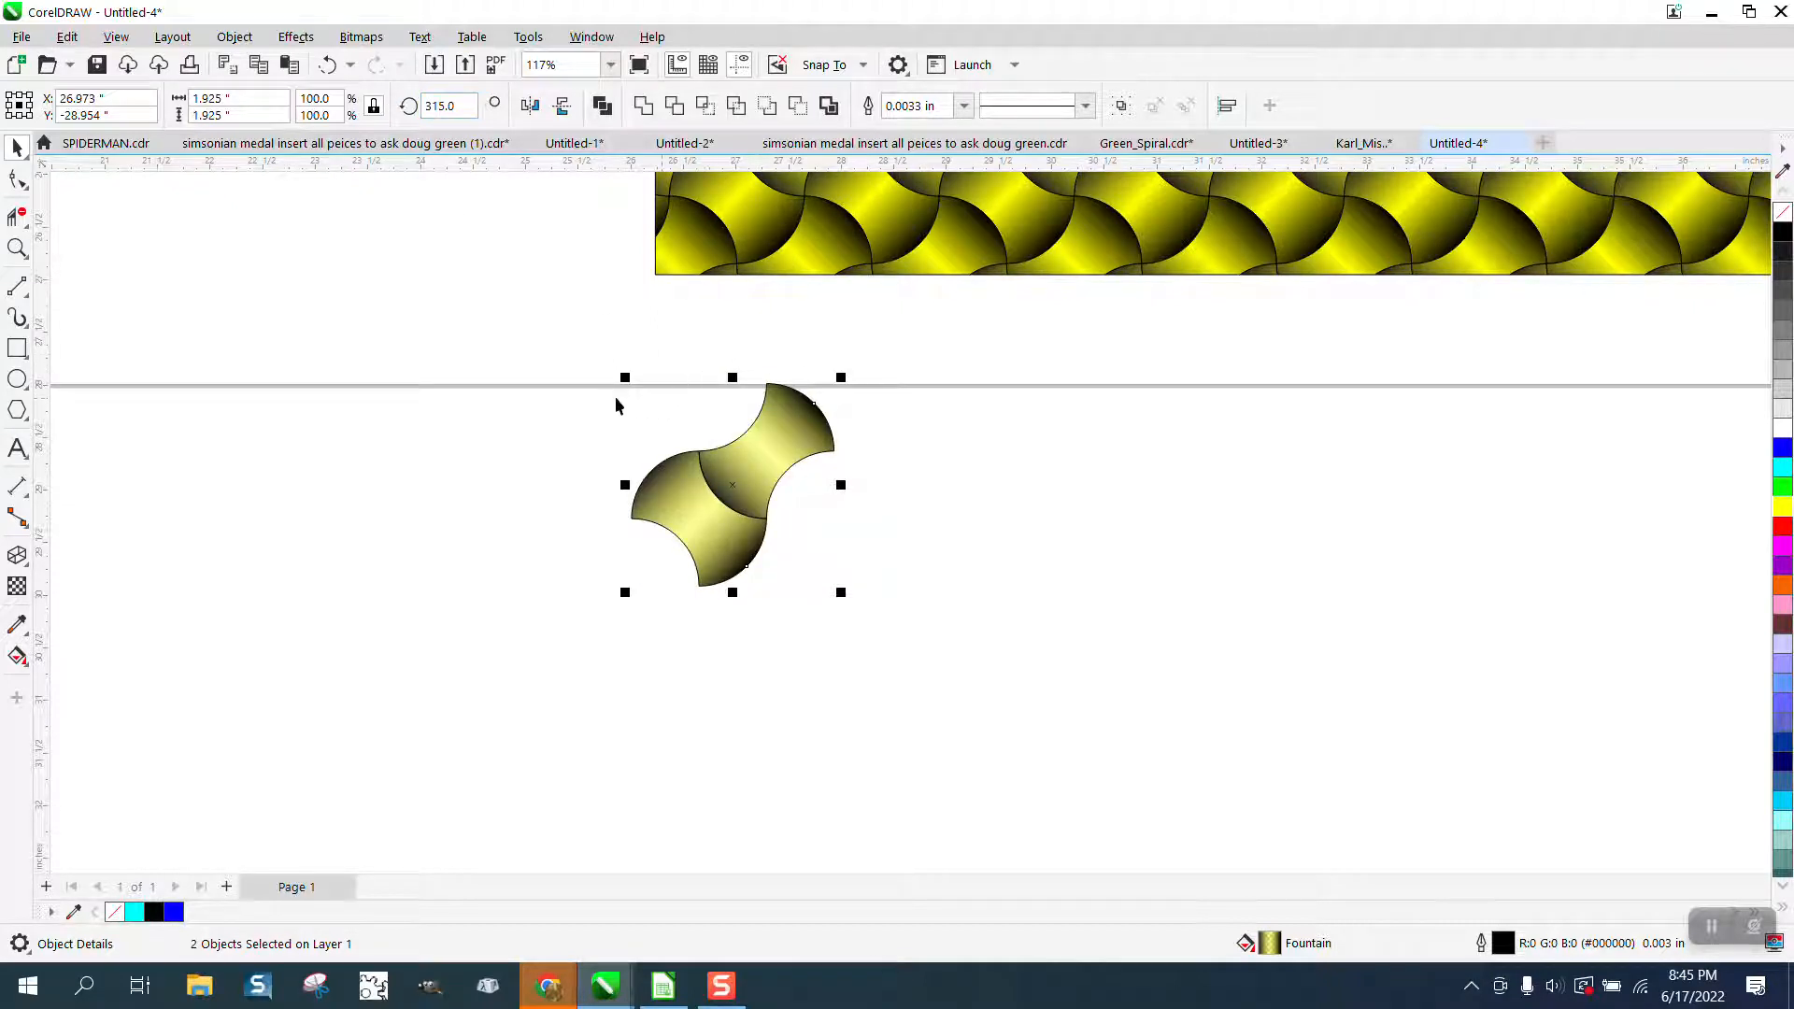
Copy the tile pair so it interlocks on the right, and repeat the duplication to form a row of eight pairs.
{"action": "left_click_drag", "start_coordinate": [586, 361], "coordinate": [944, 619]}
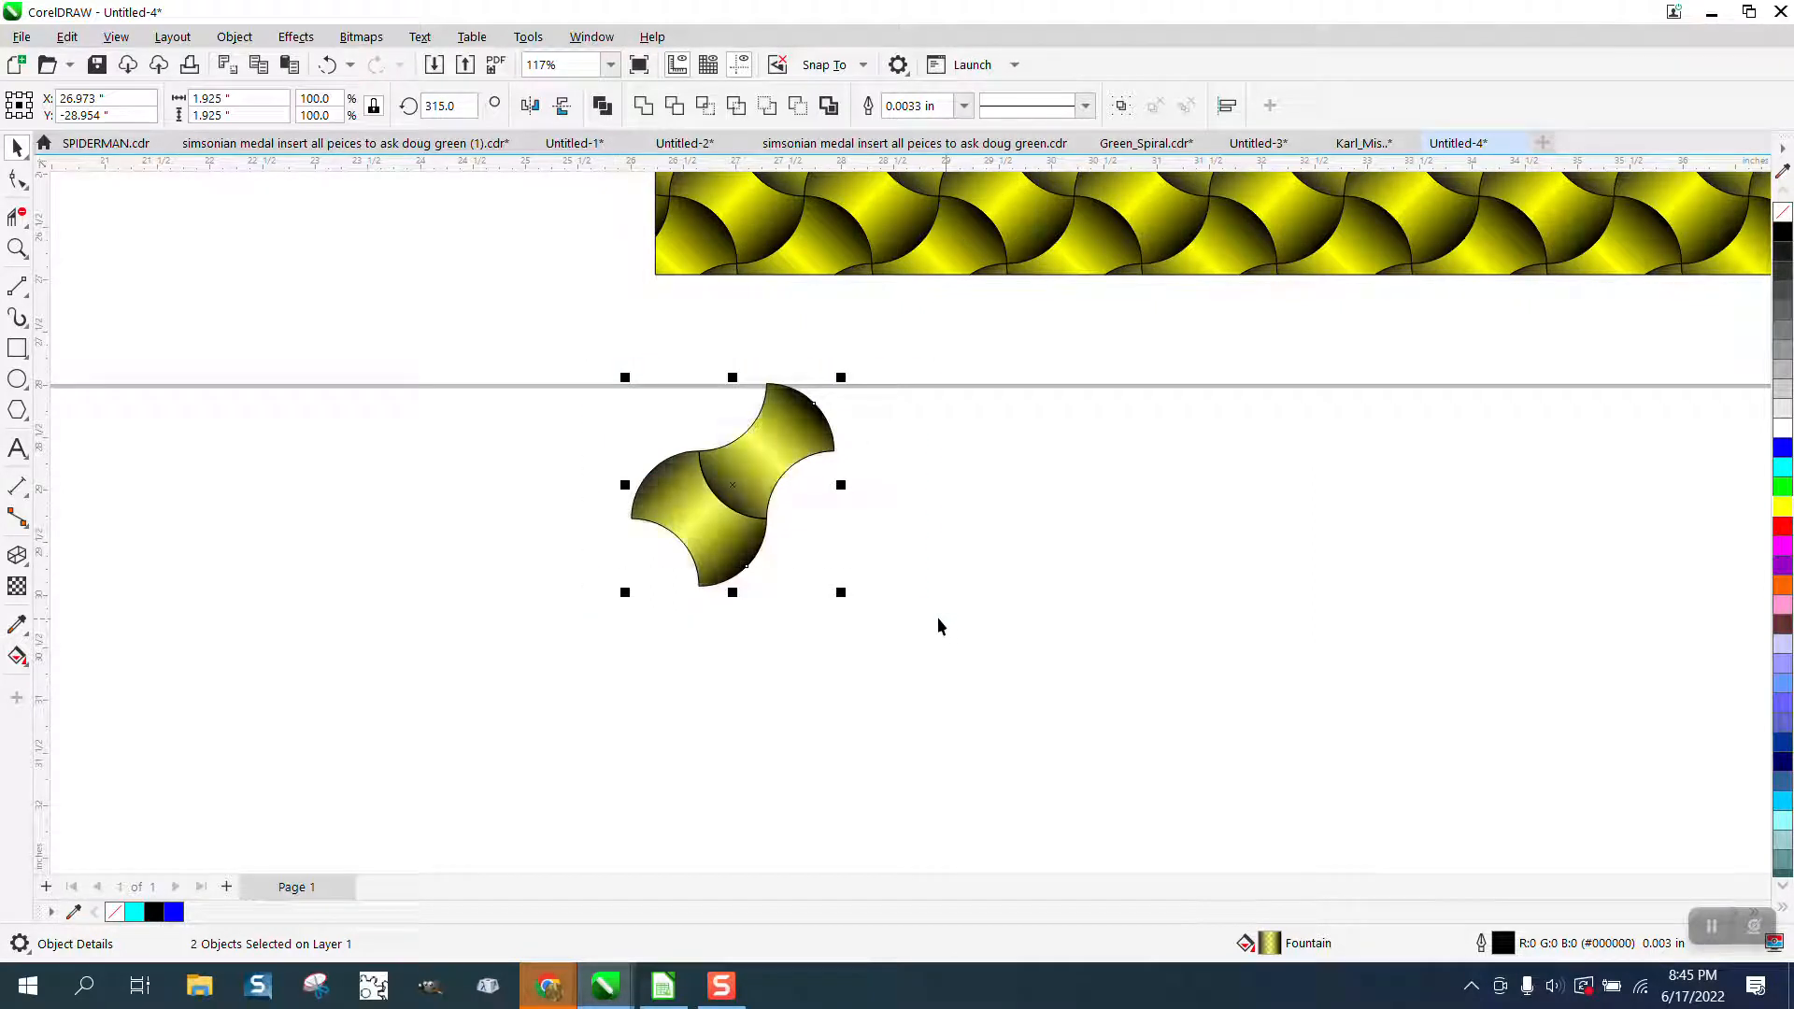
{"action": "left_click_drag", "start_coordinate": [699, 454], "coordinate": [837, 456]}
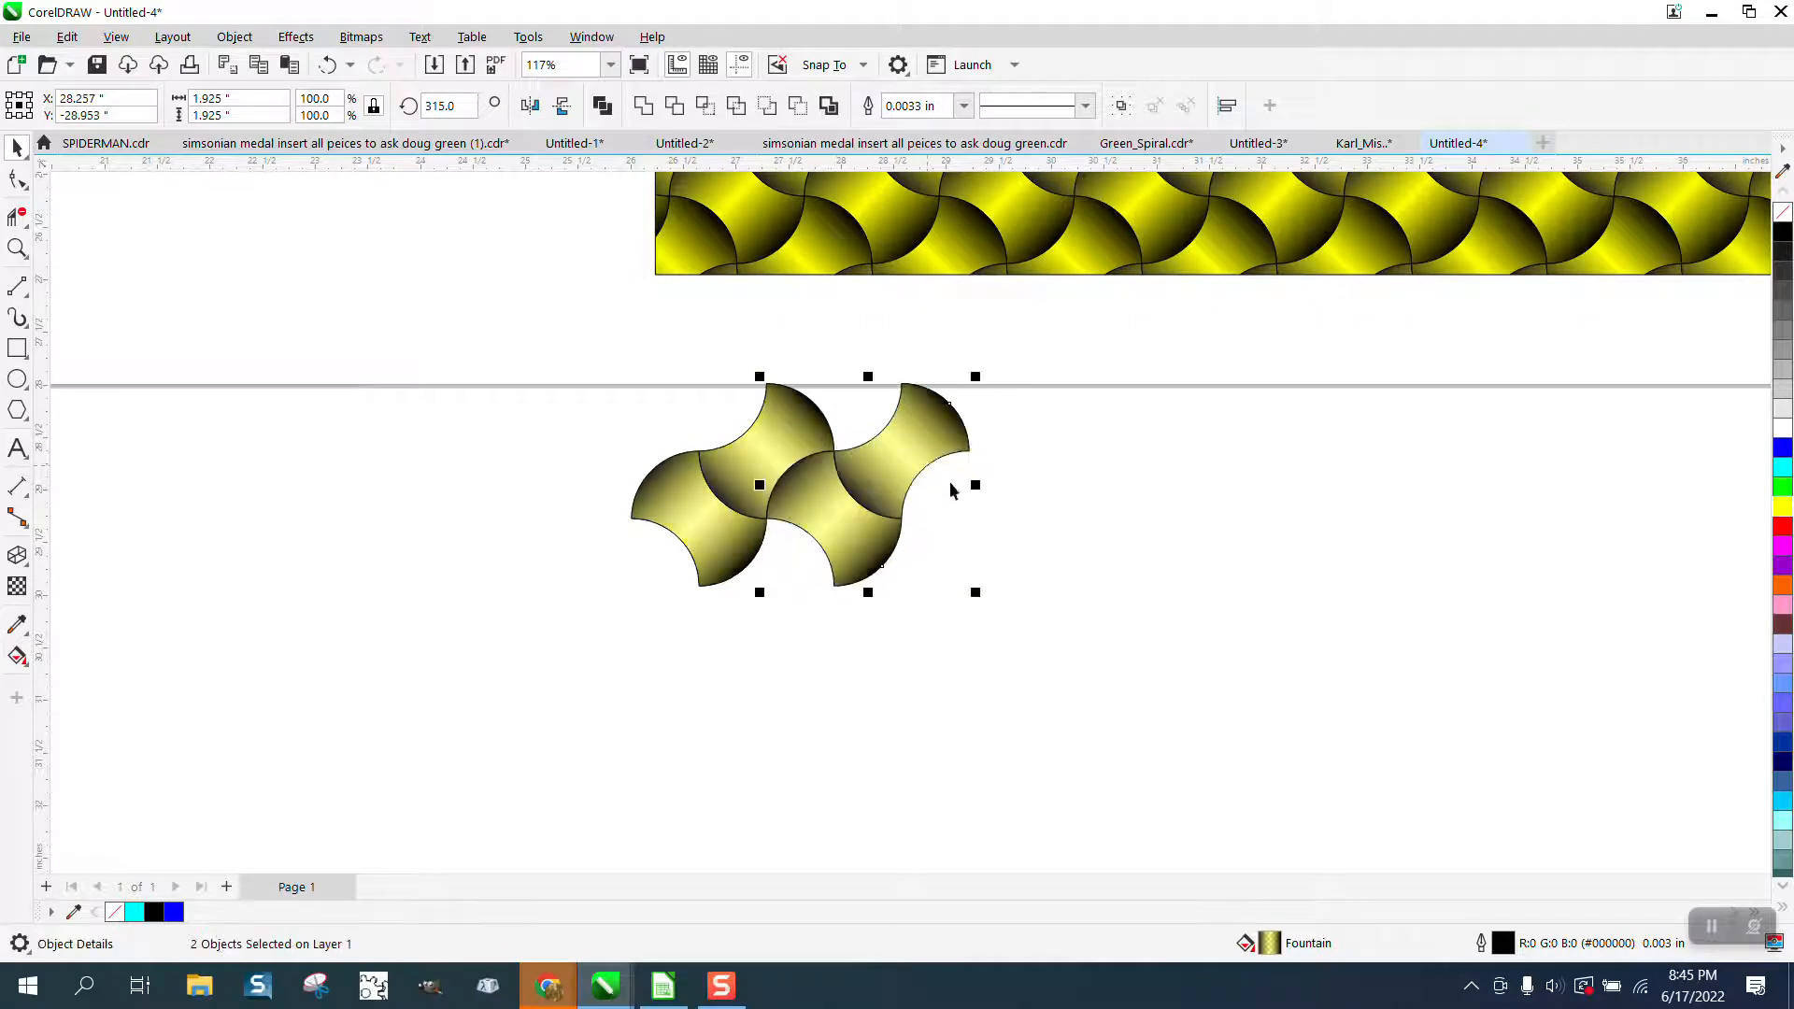
{"action": "key", "text": "ctrl+r"}
{"action": "key", "text": "ctrl+r"}
{"action": "key", "text": "ctrl+r"}
{"action": "key", "text": "ctrl+r"}
{"action": "key", "text": "ctrl+r"}
{"action": "key", "text": "ctrl+r"}
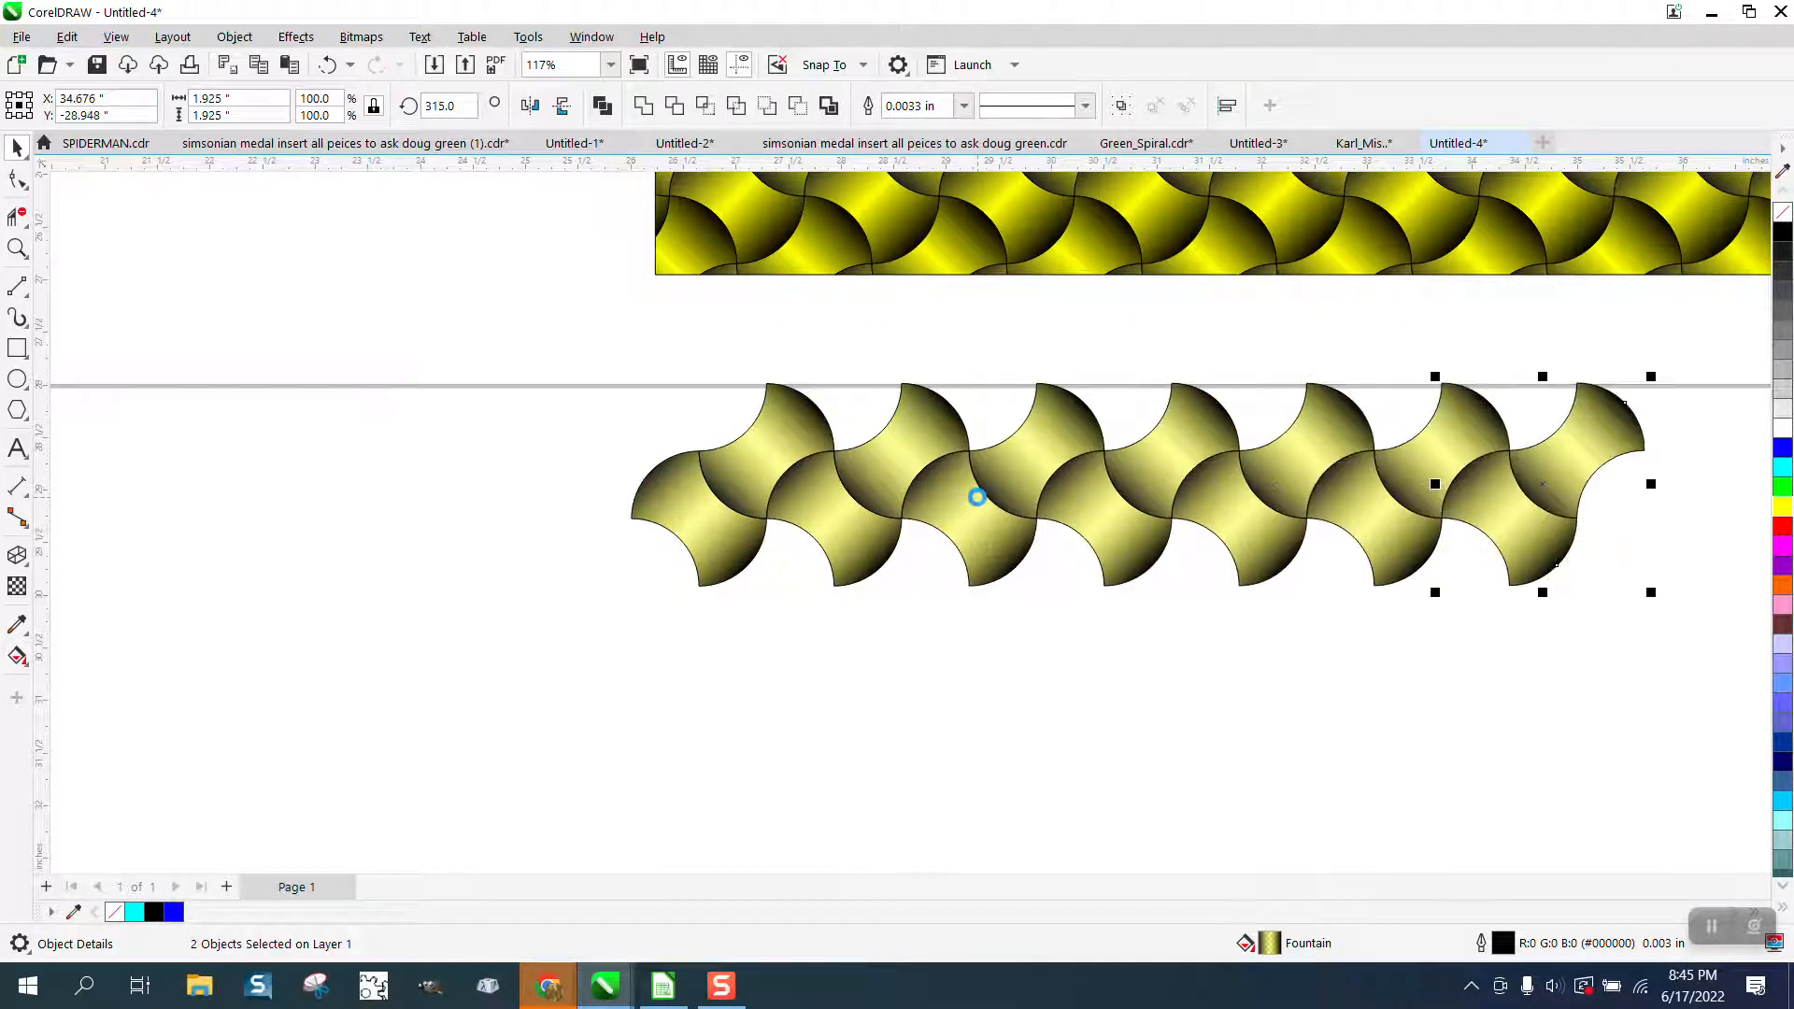
{"action": "double_click", "coordinate": [977, 498]}
{"action": "scroll", "coordinate": [882, 496], "scroll_direction": "down", "scroll_amount": 1}
{"action": "scroll", "coordinate": [869, 501], "scroll_direction": "down", "scroll_amount": 1}
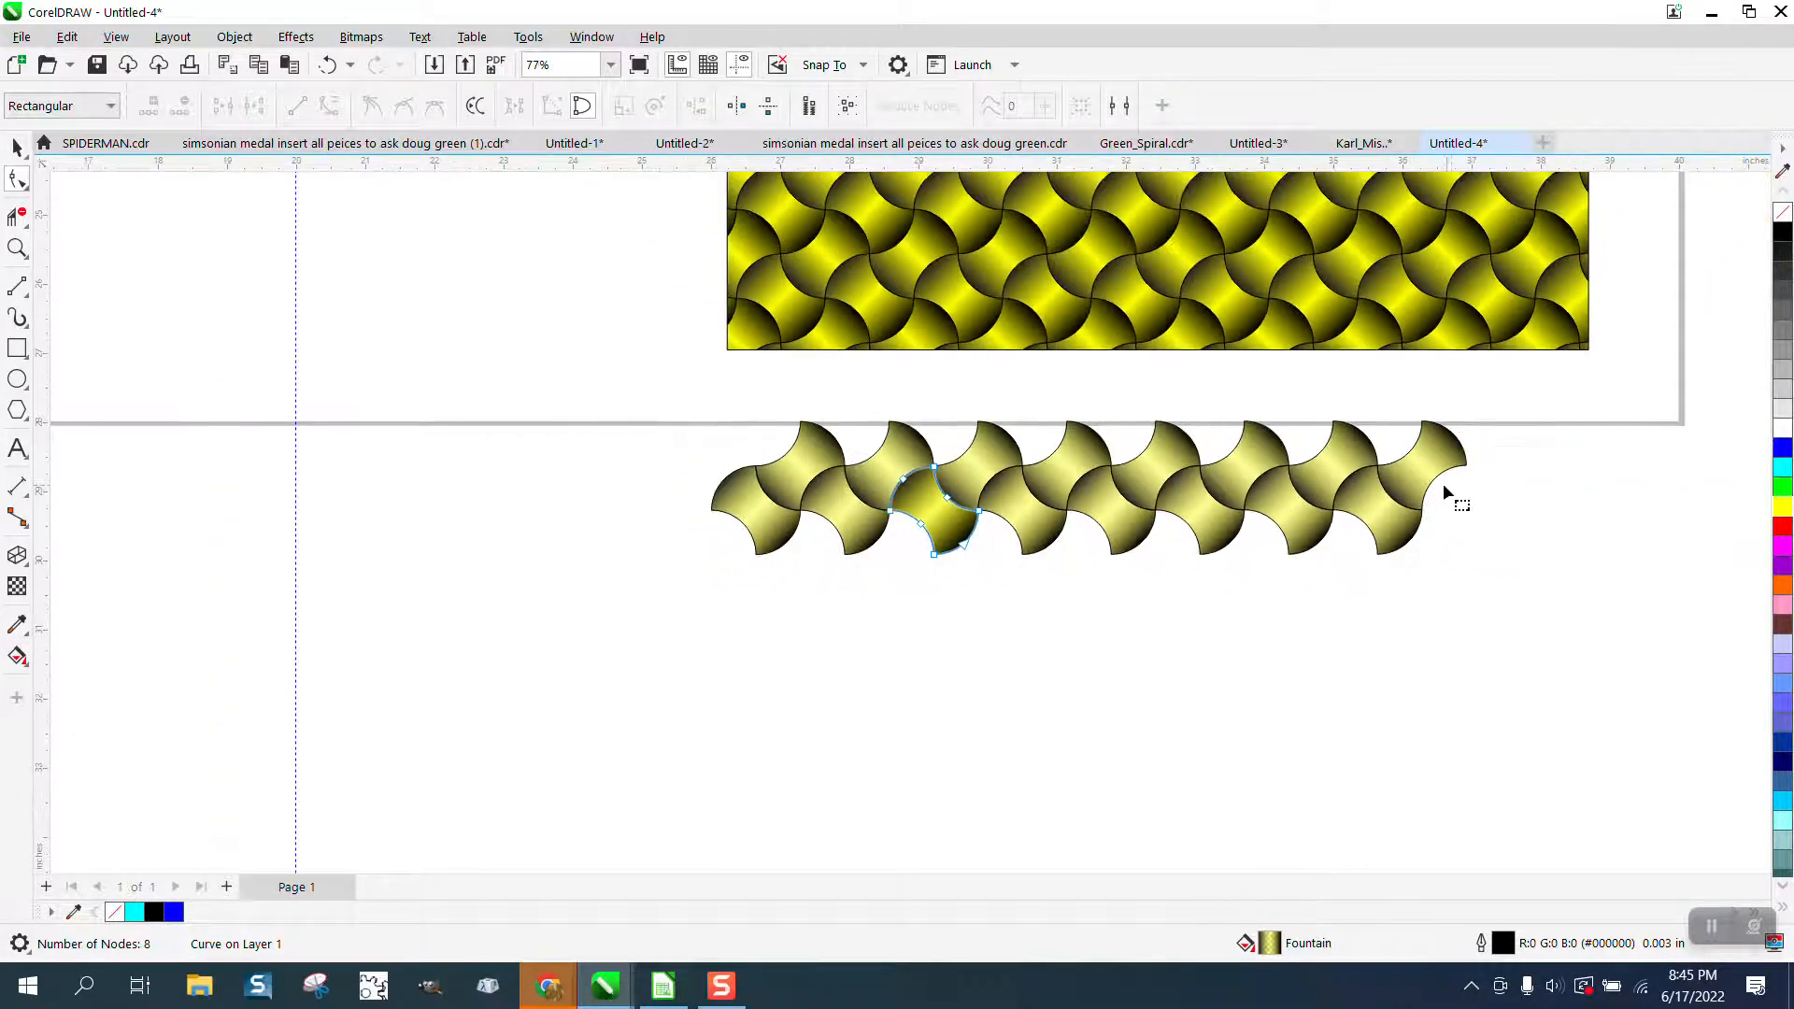
Select all tiles of the new semi-transparent row and group them.
{"action": "left_click", "coordinate": [17, 147]}
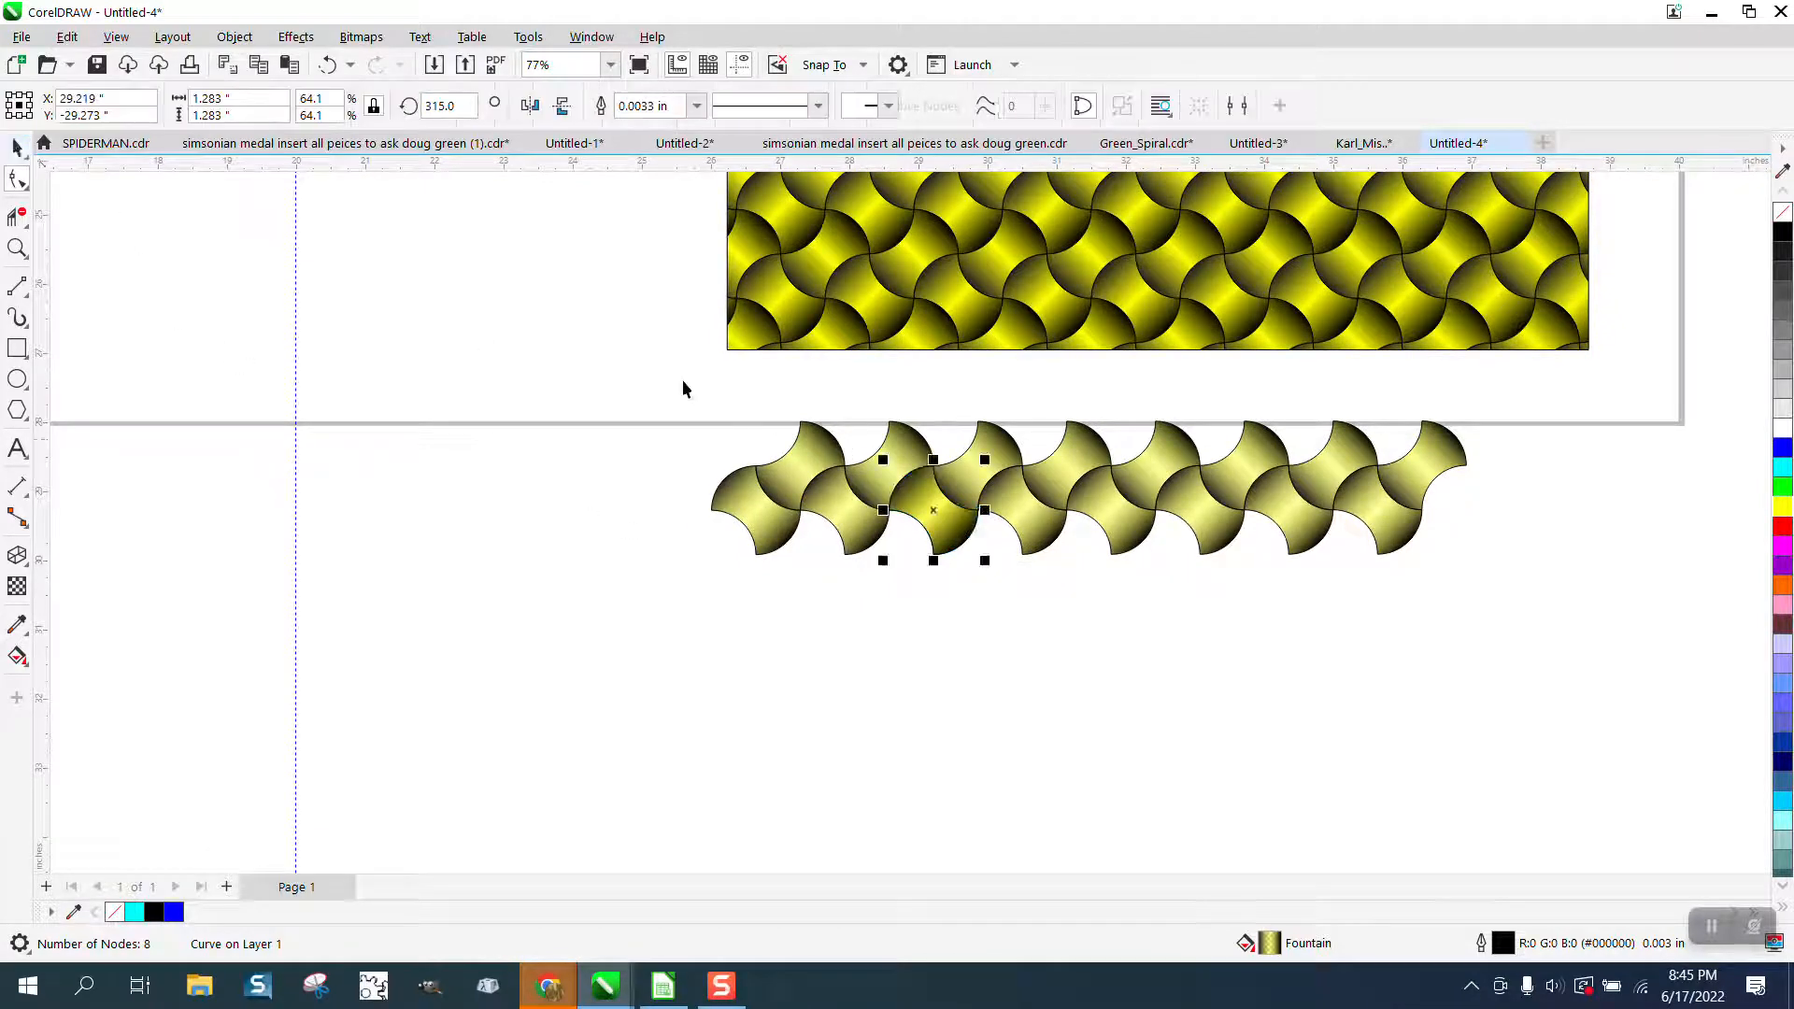
{"action": "left_click_drag", "start_coordinate": [641, 372], "coordinate": [1533, 641]}
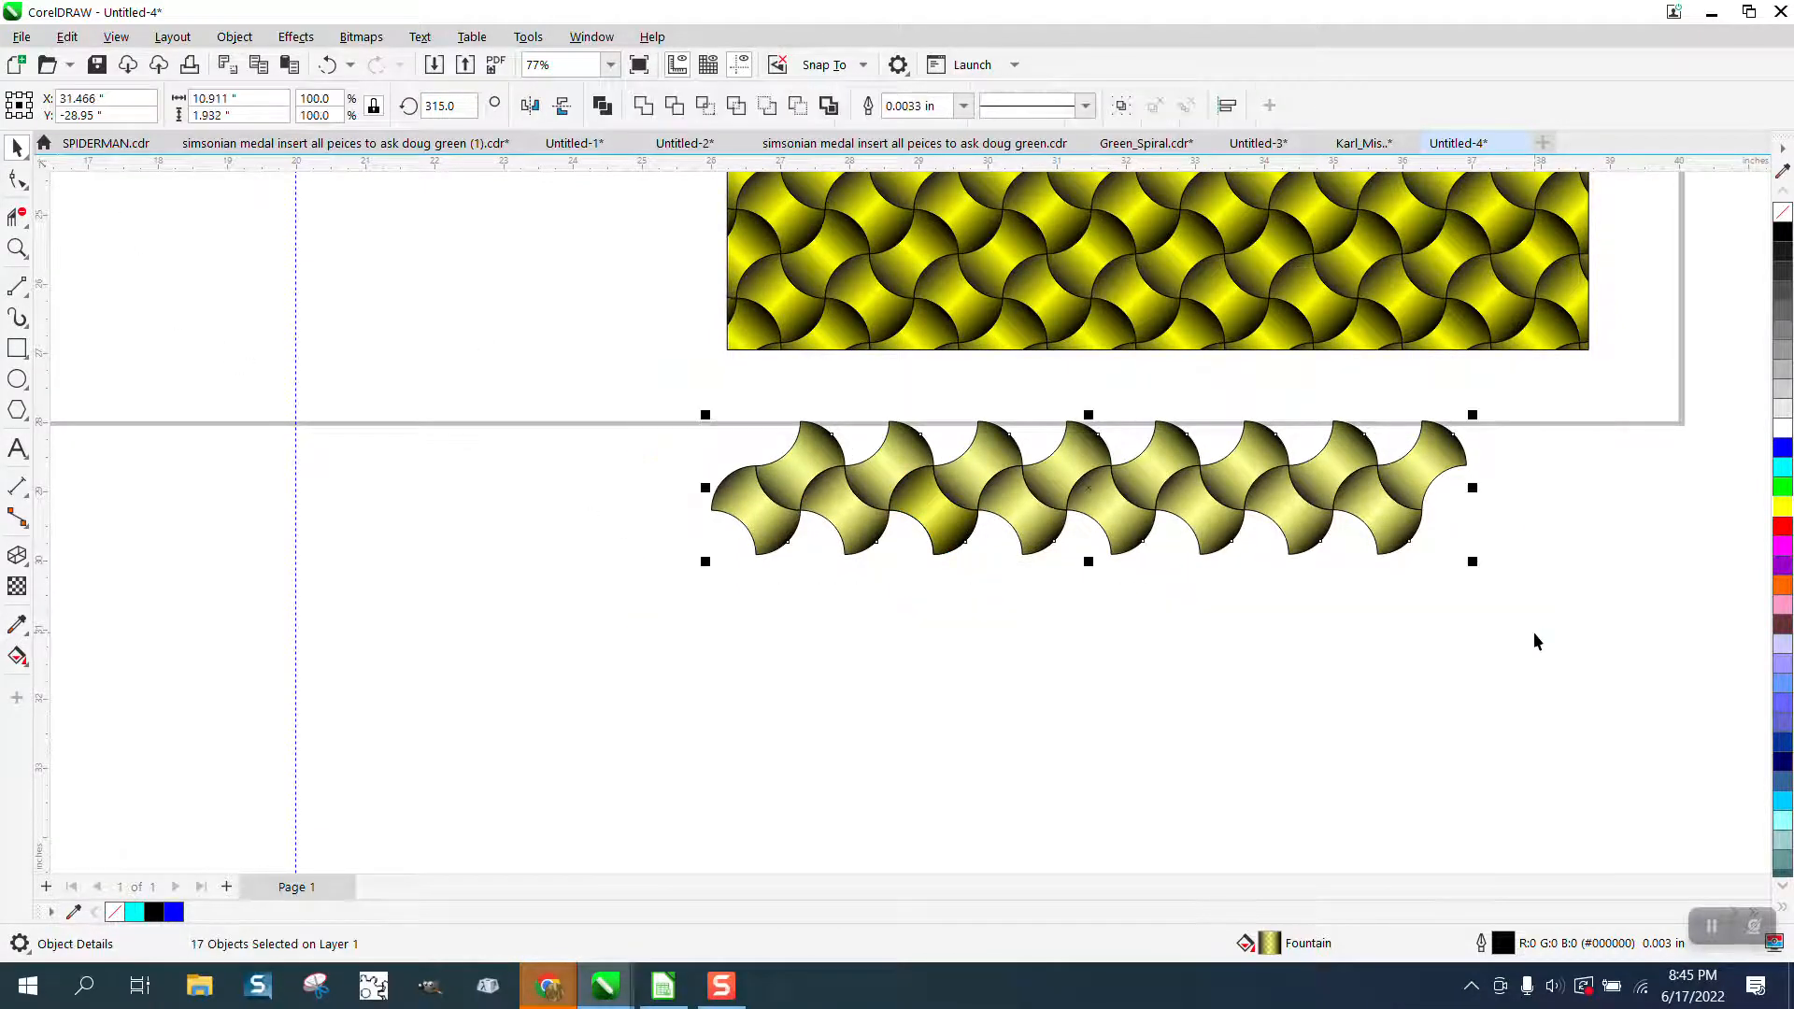
{"action": "key", "text": "ctrl+g"}
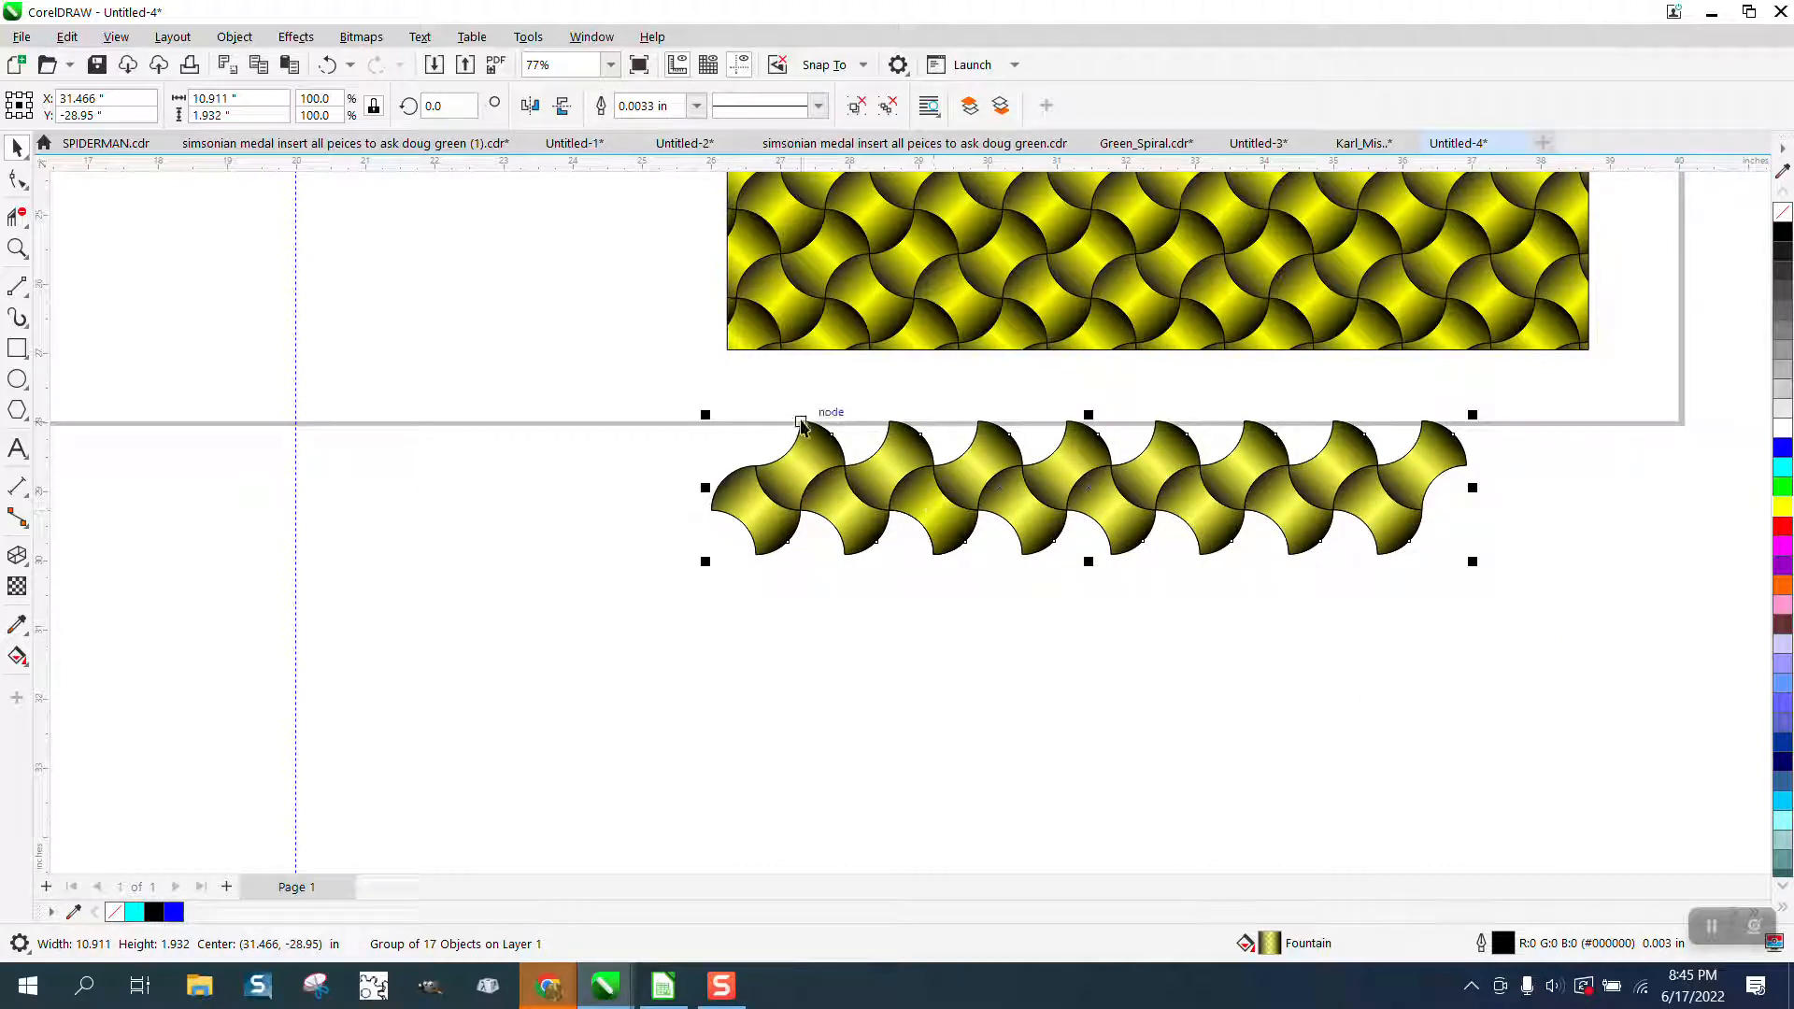
Copy the grouped row downward so it interlocks below, and repeat the duplication to build six rows.
{"action": "left_click_drag", "start_coordinate": [801, 425], "coordinate": [833, 520]}
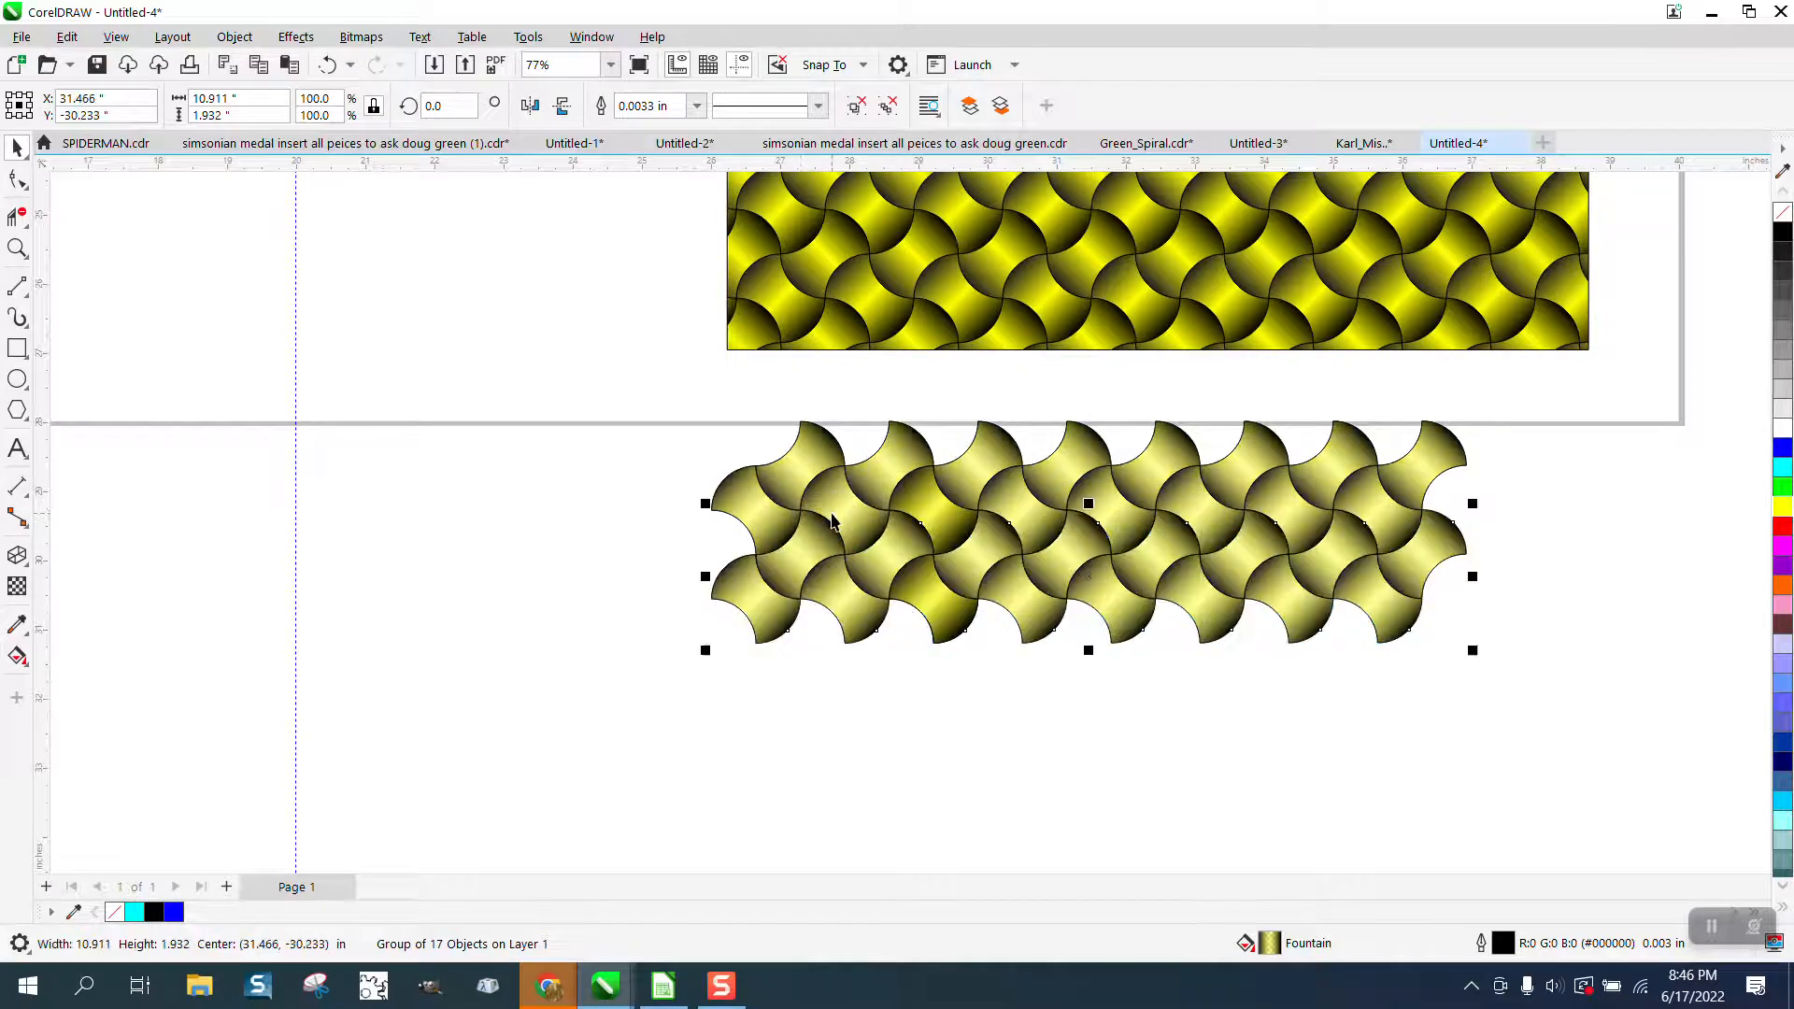
{"action": "key", "text": "ctrl+r"}
{"action": "key", "text": "ctrl+r"}
{"action": "key", "text": "ctrl+r"}
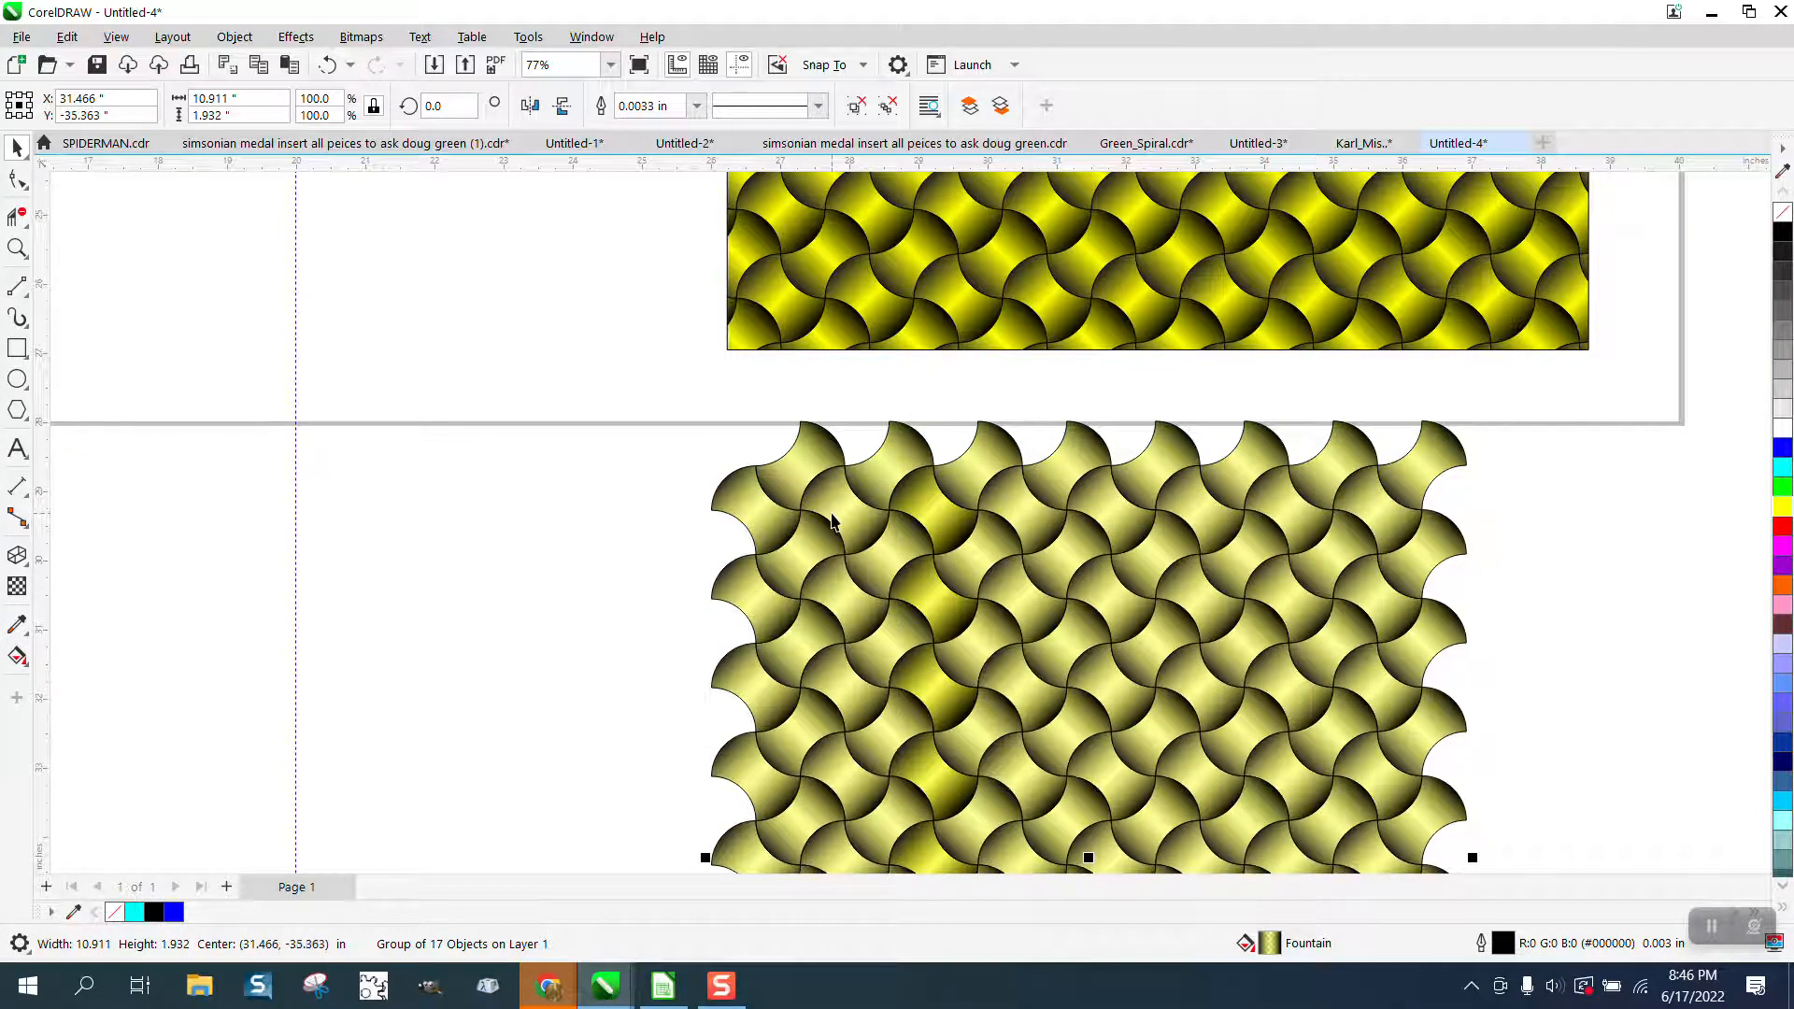
Select all six rows of the semi-transparent pattern and group them together.
{"action": "scroll", "coordinate": [766, 425], "scroll_direction": "down", "scroll_amount": 1}
{"action": "scroll", "coordinate": [766, 425], "scroll_direction": "down", "scroll_amount": 1}
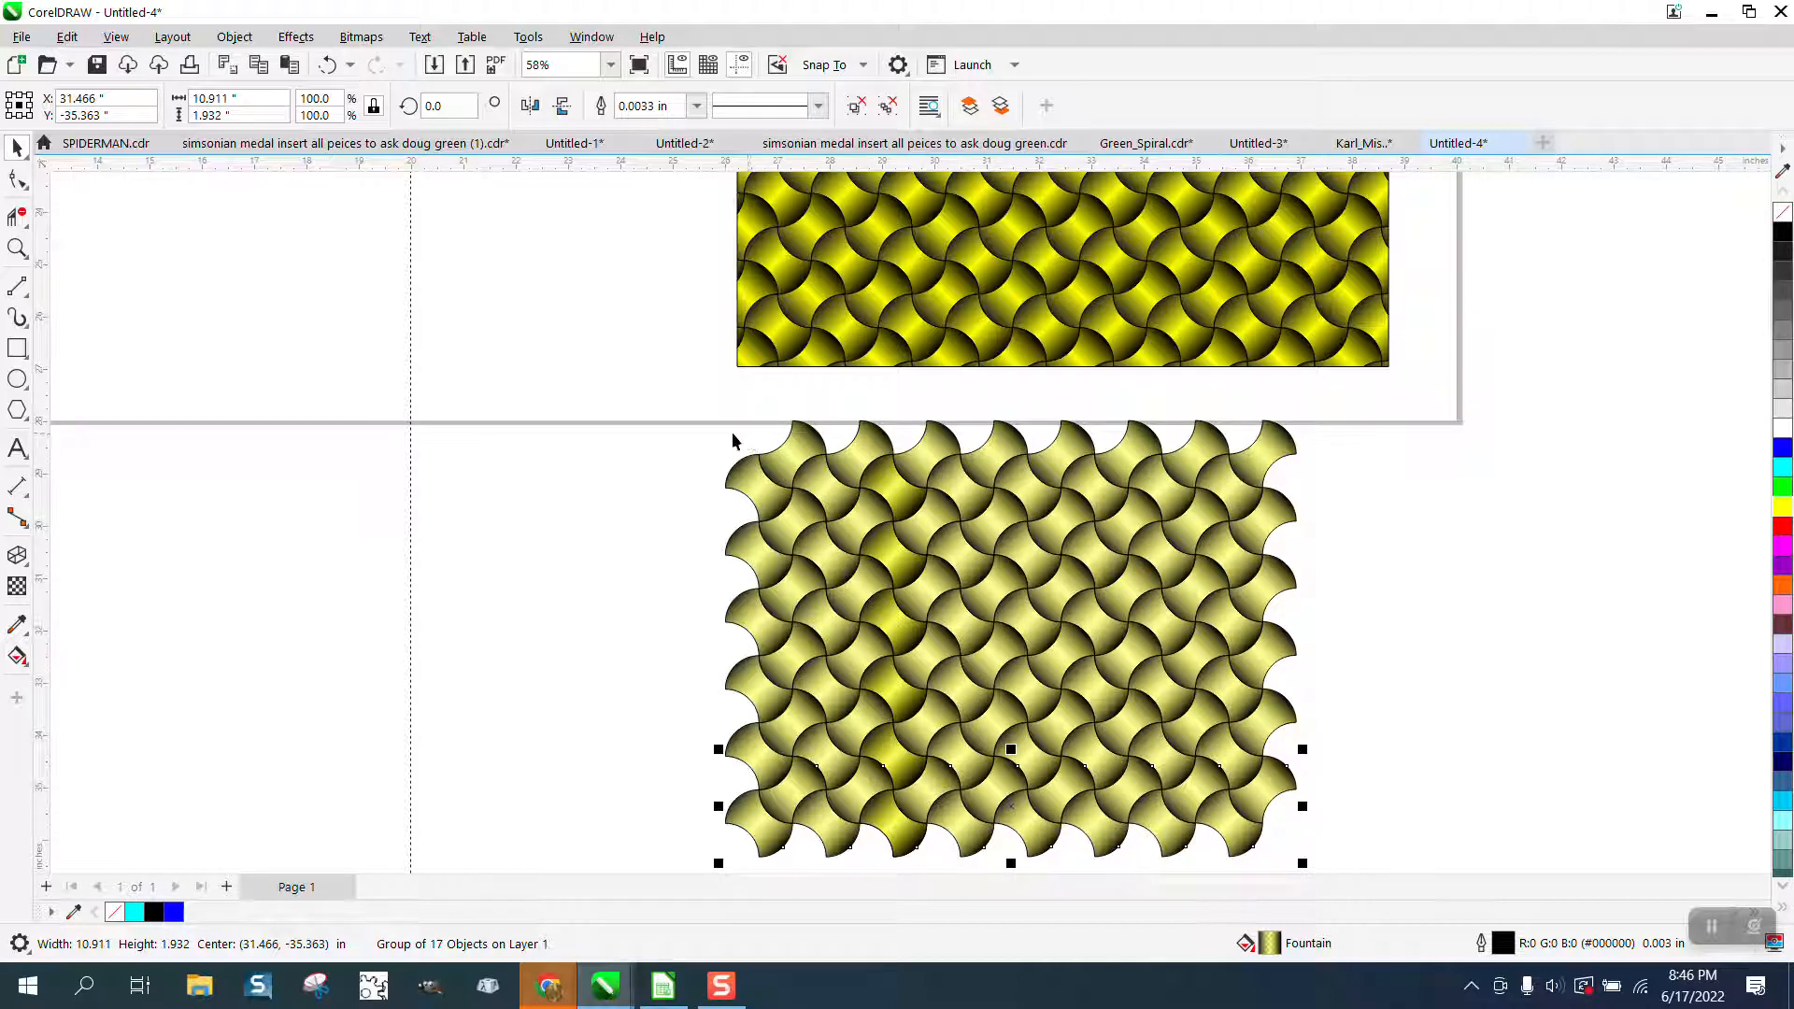
{"action": "left_click_drag", "start_coordinate": [700, 409], "coordinate": [827, 679]}
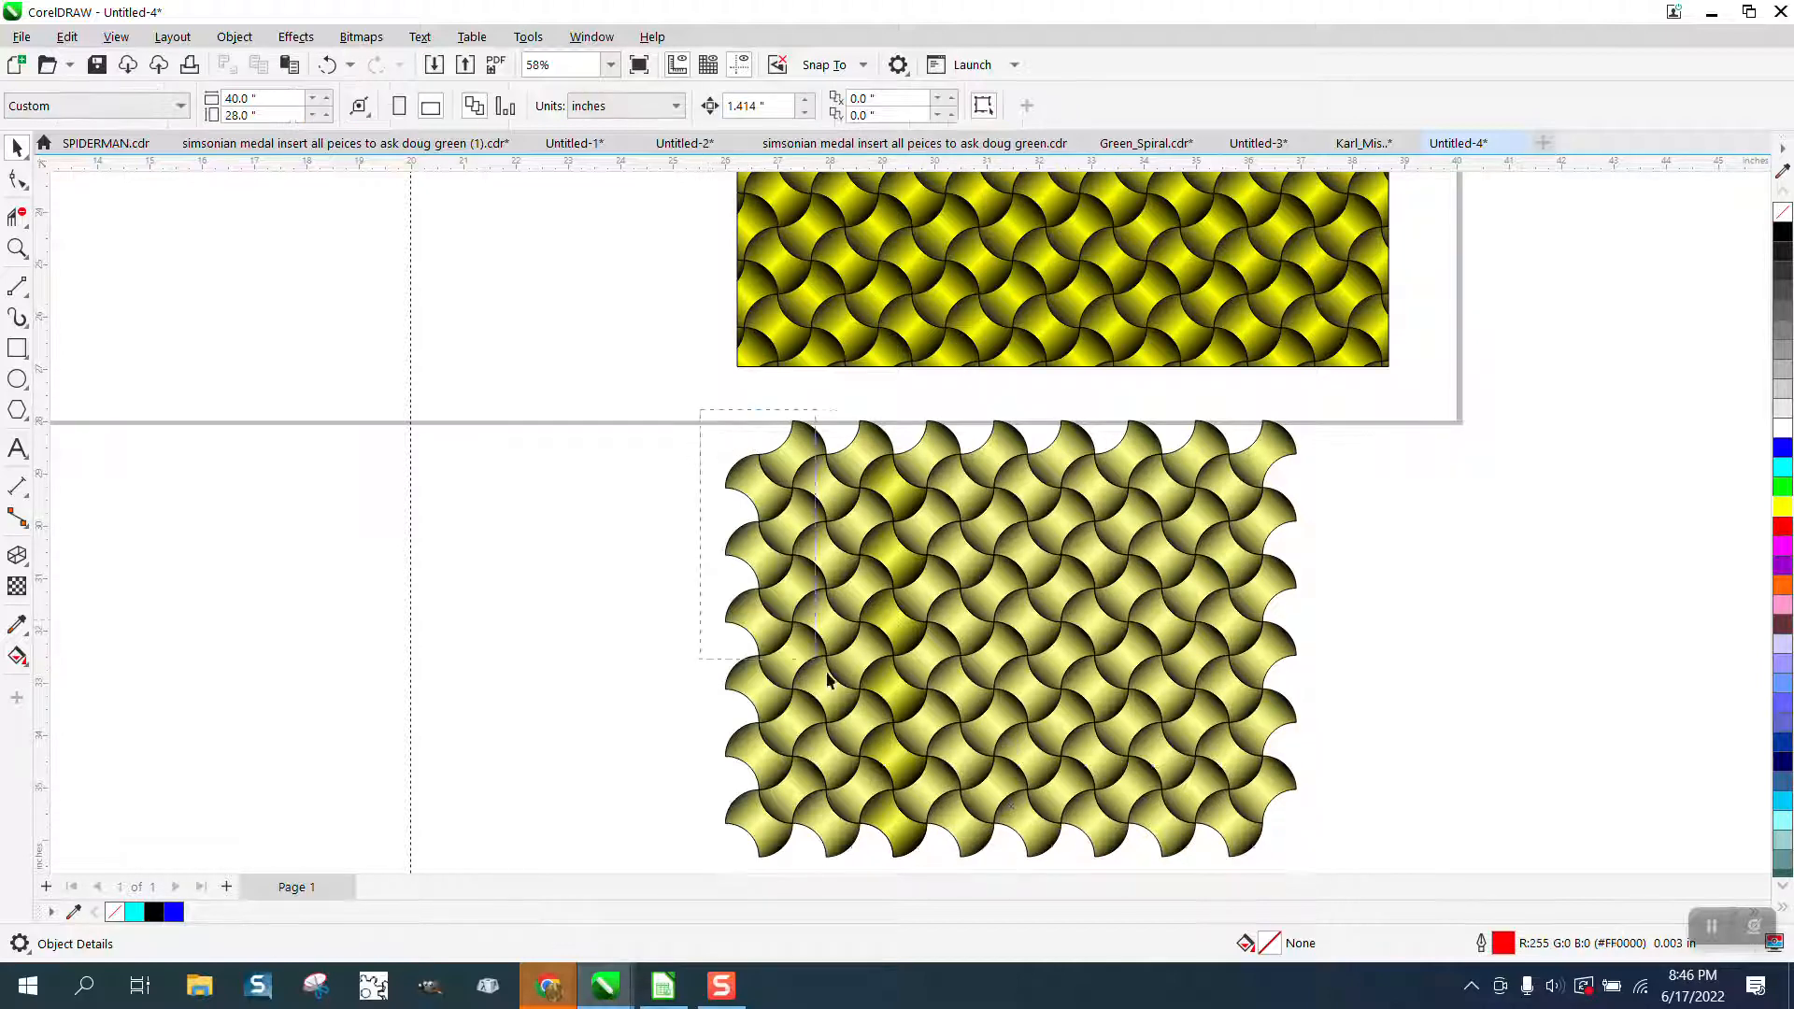
{"action": "left_click_drag", "start_coordinate": [1270, 811], "coordinate": [1383, 888]}
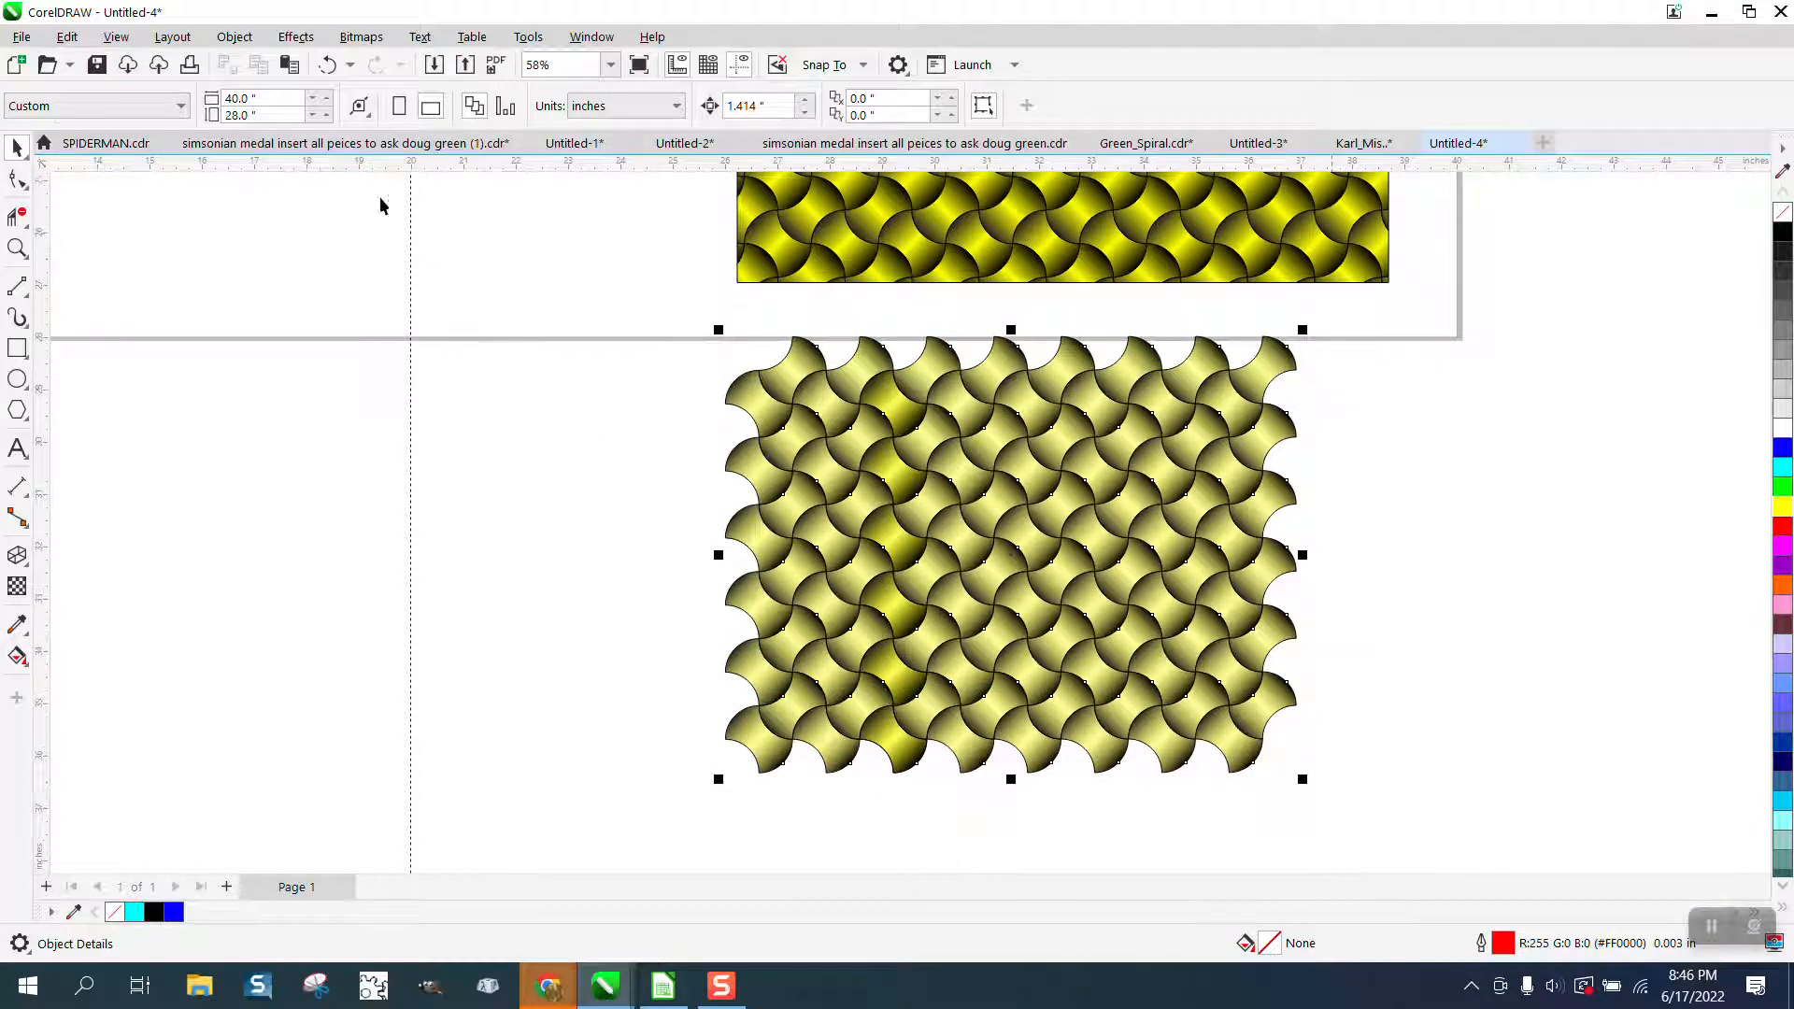
{"action": "left_click", "coordinate": [234, 37]}
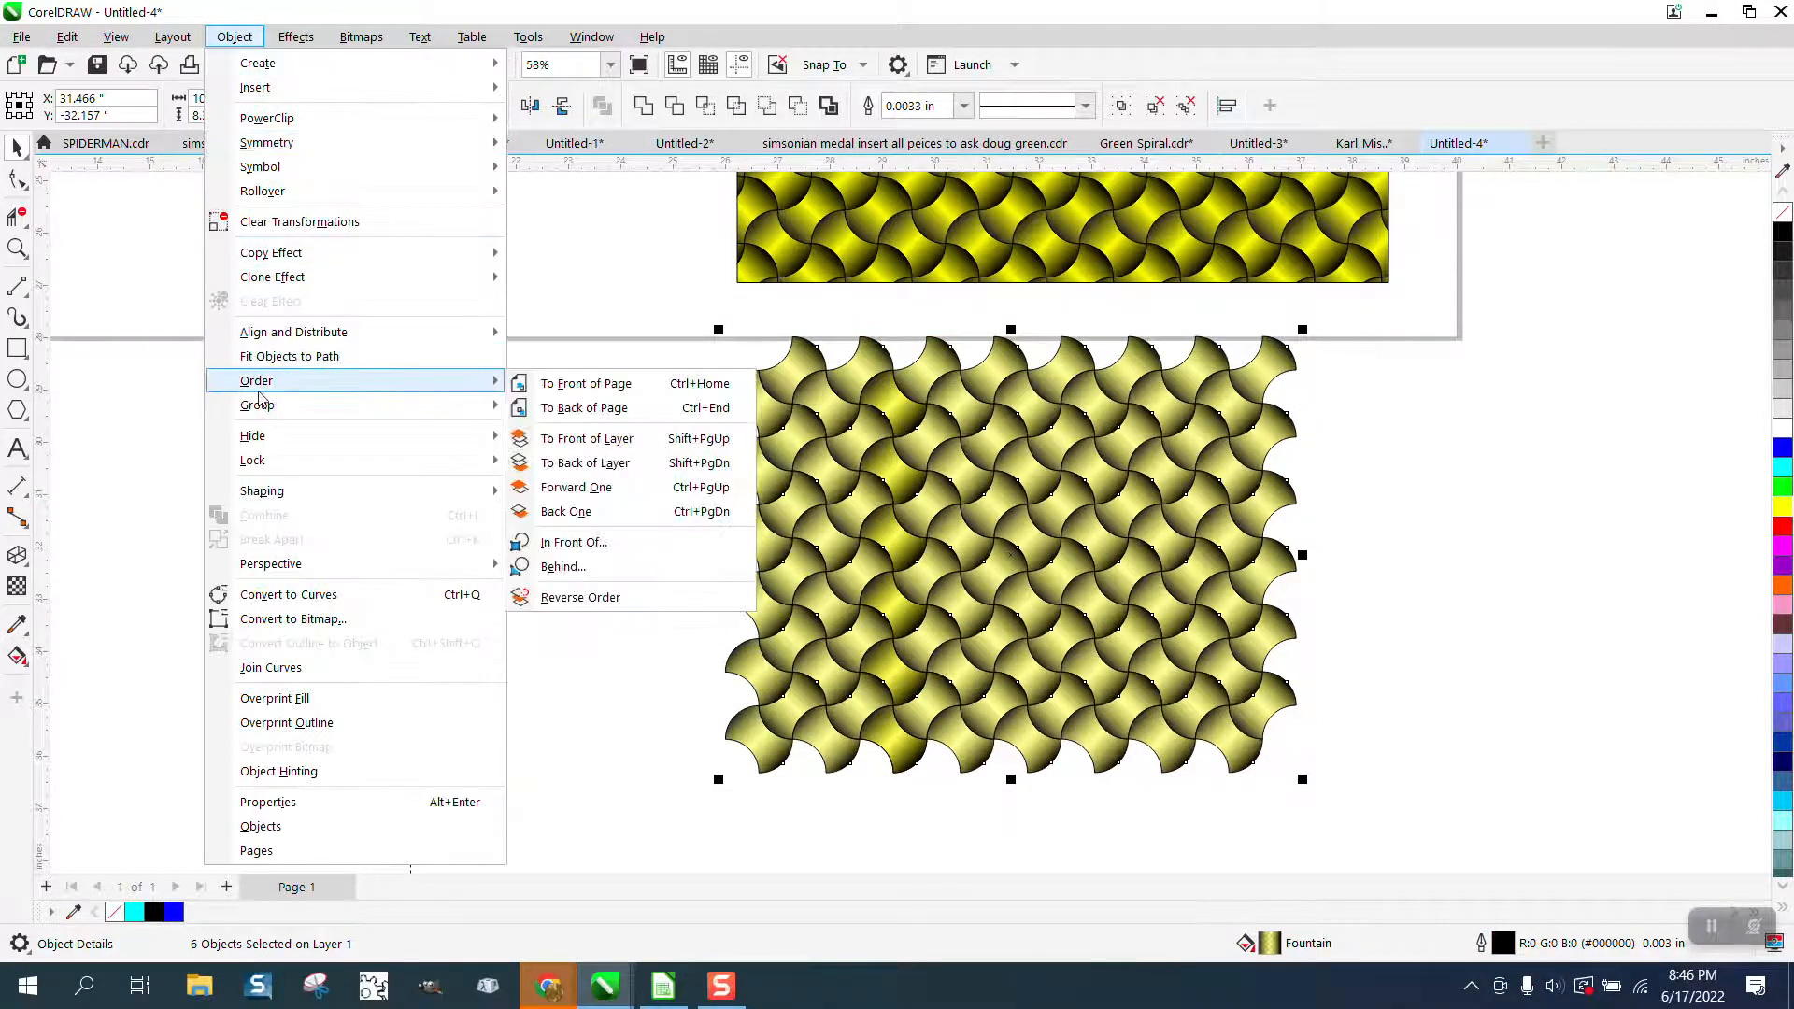
{"action": "mouse_move", "coordinate": [268, 412]}
{"action": "left_click", "coordinate": [545, 417]}
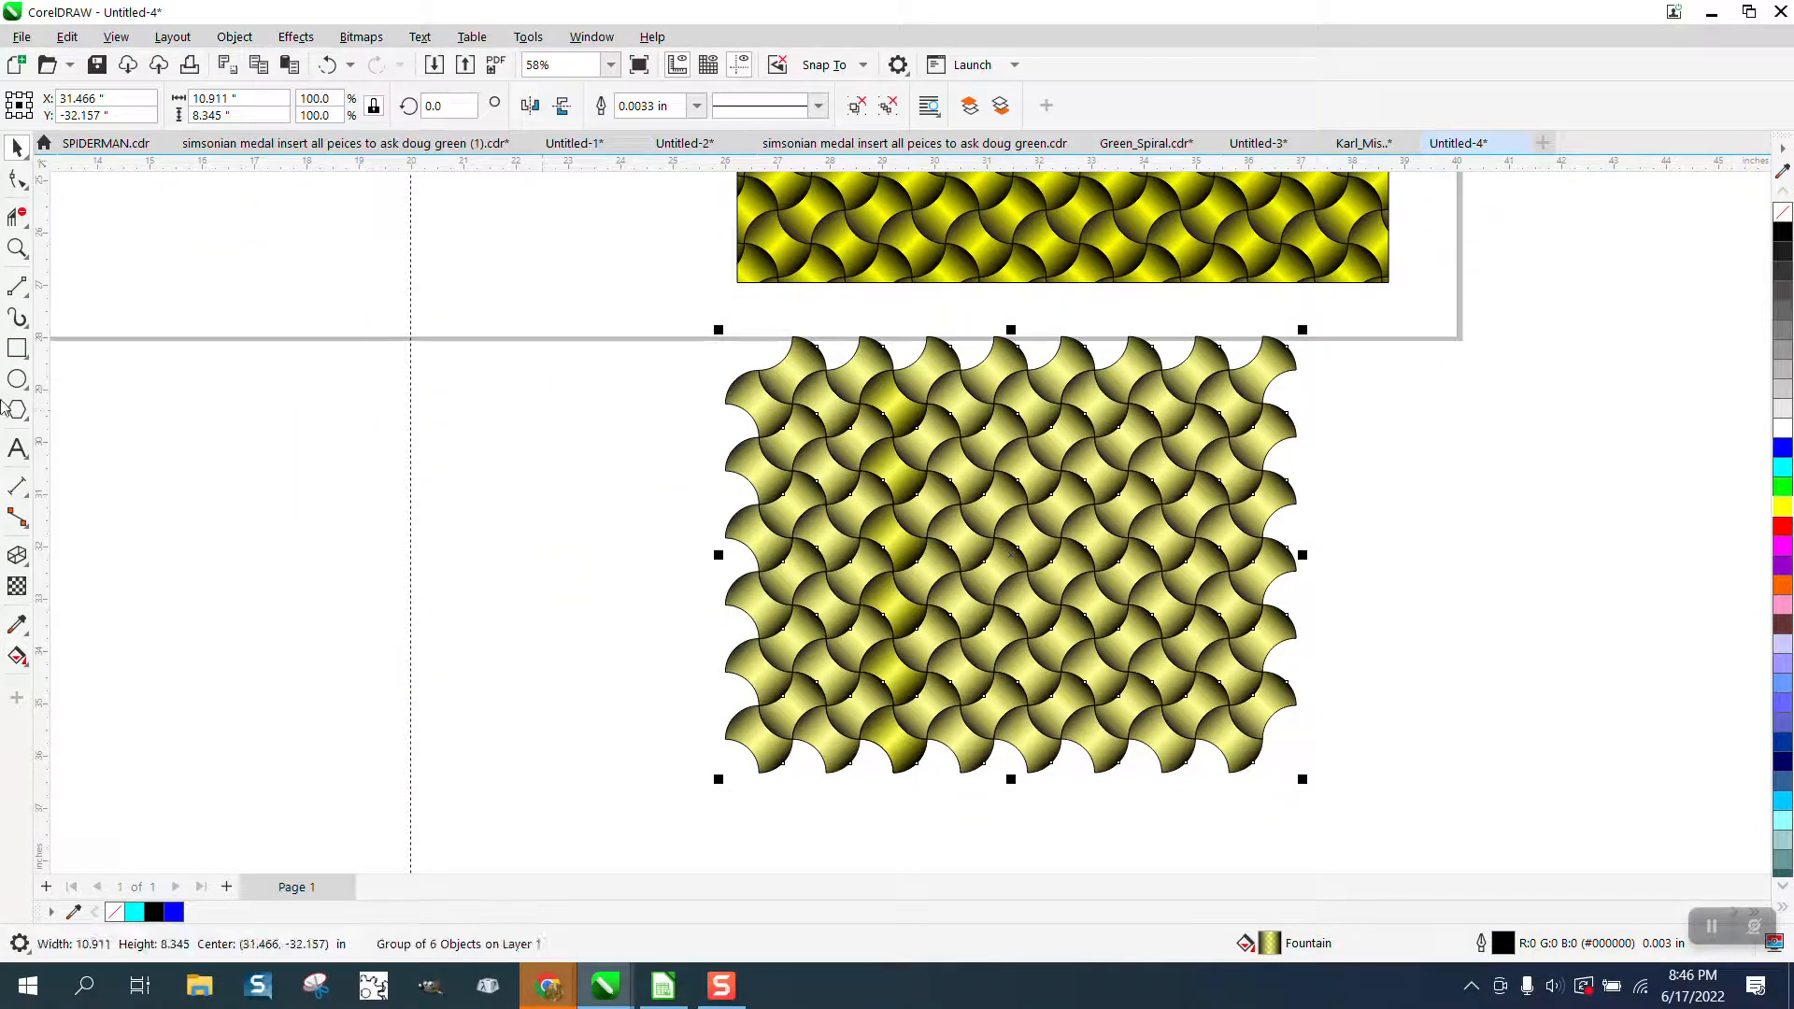
Draw a rectangle about 11.8 by 8.6 inches around the semi-transparent pattern and fill it with black.
{"action": "left_click", "coordinate": [17, 349]}
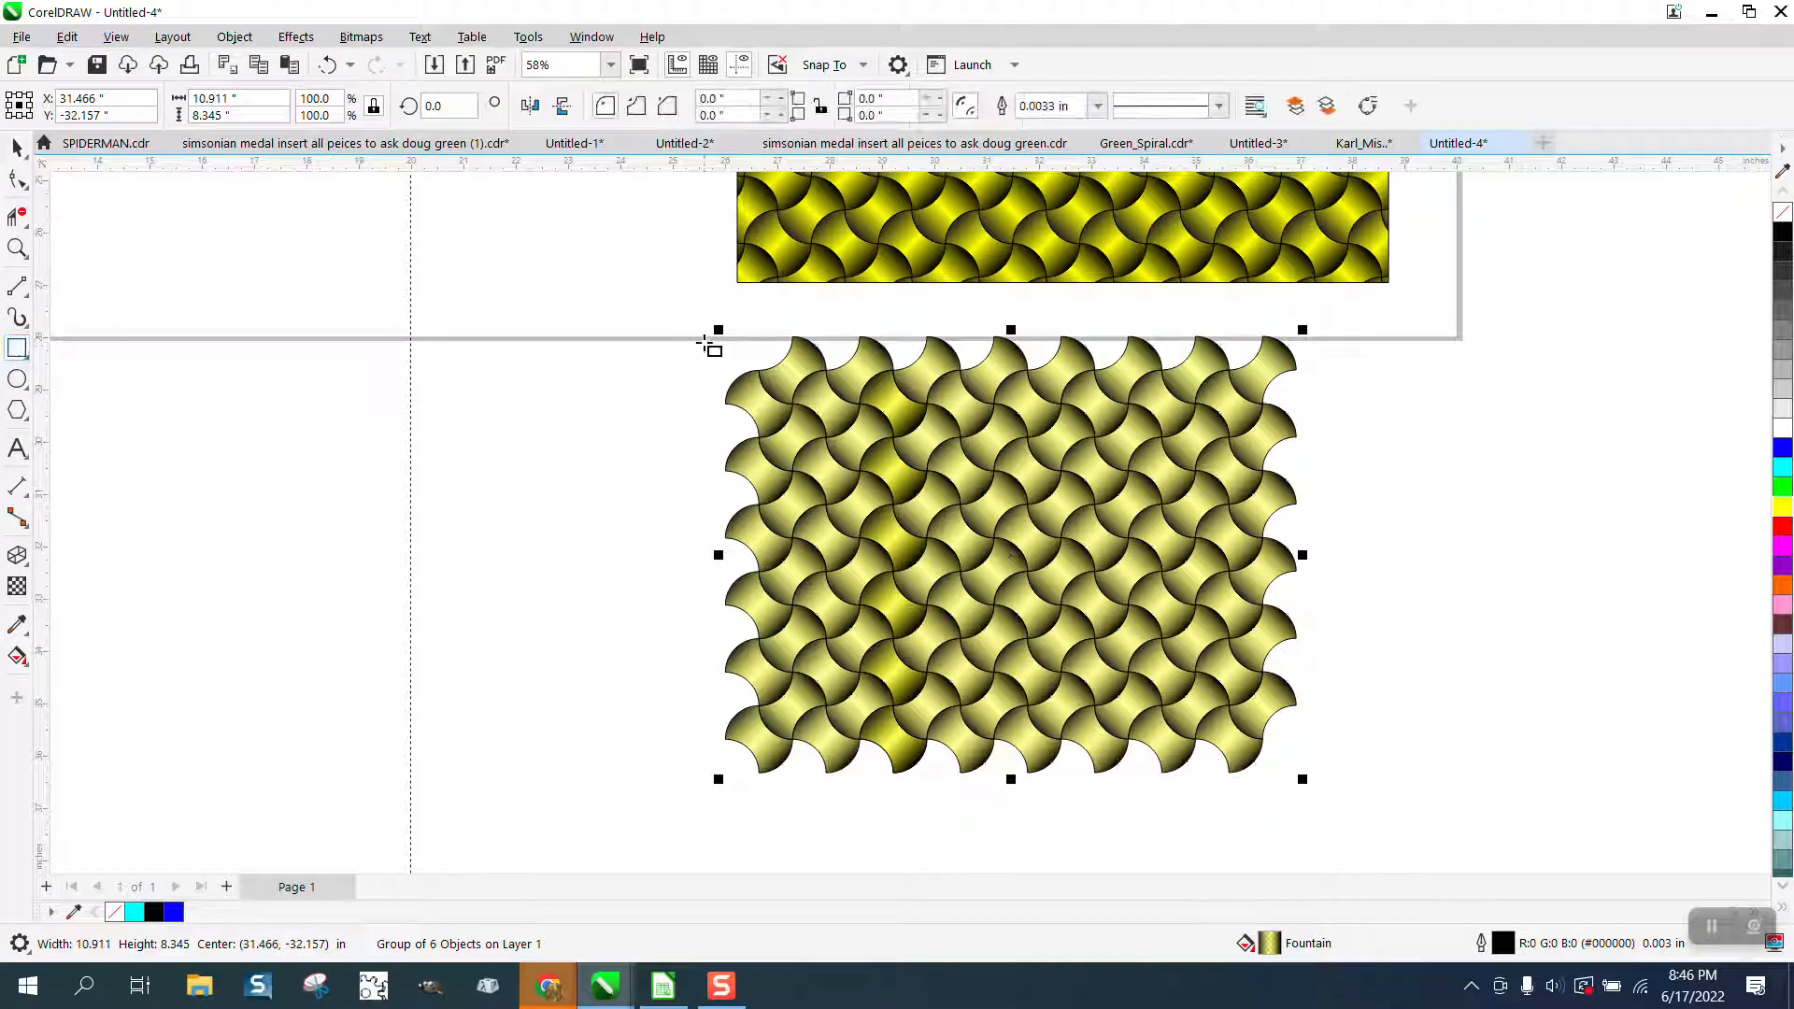
{"action": "left_click_drag", "start_coordinate": [706, 338], "coordinate": [1321, 791]}
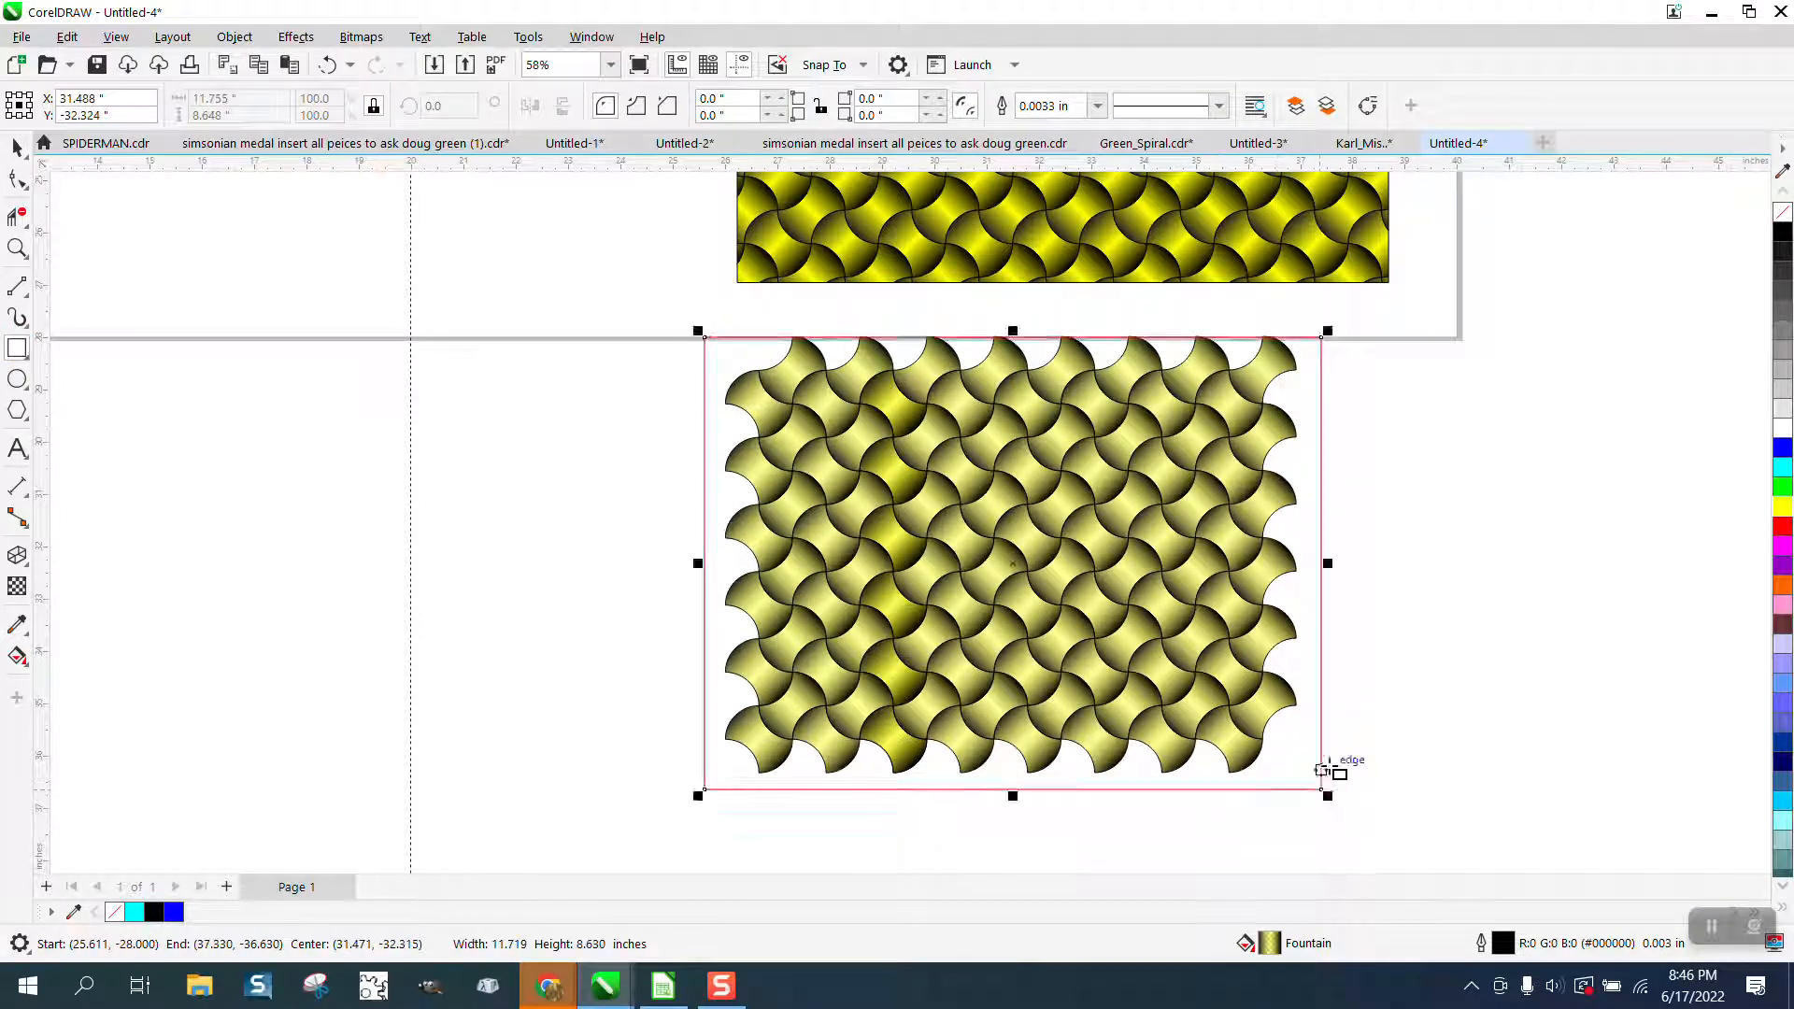
{"action": "left_click", "coordinate": [1782, 236]}
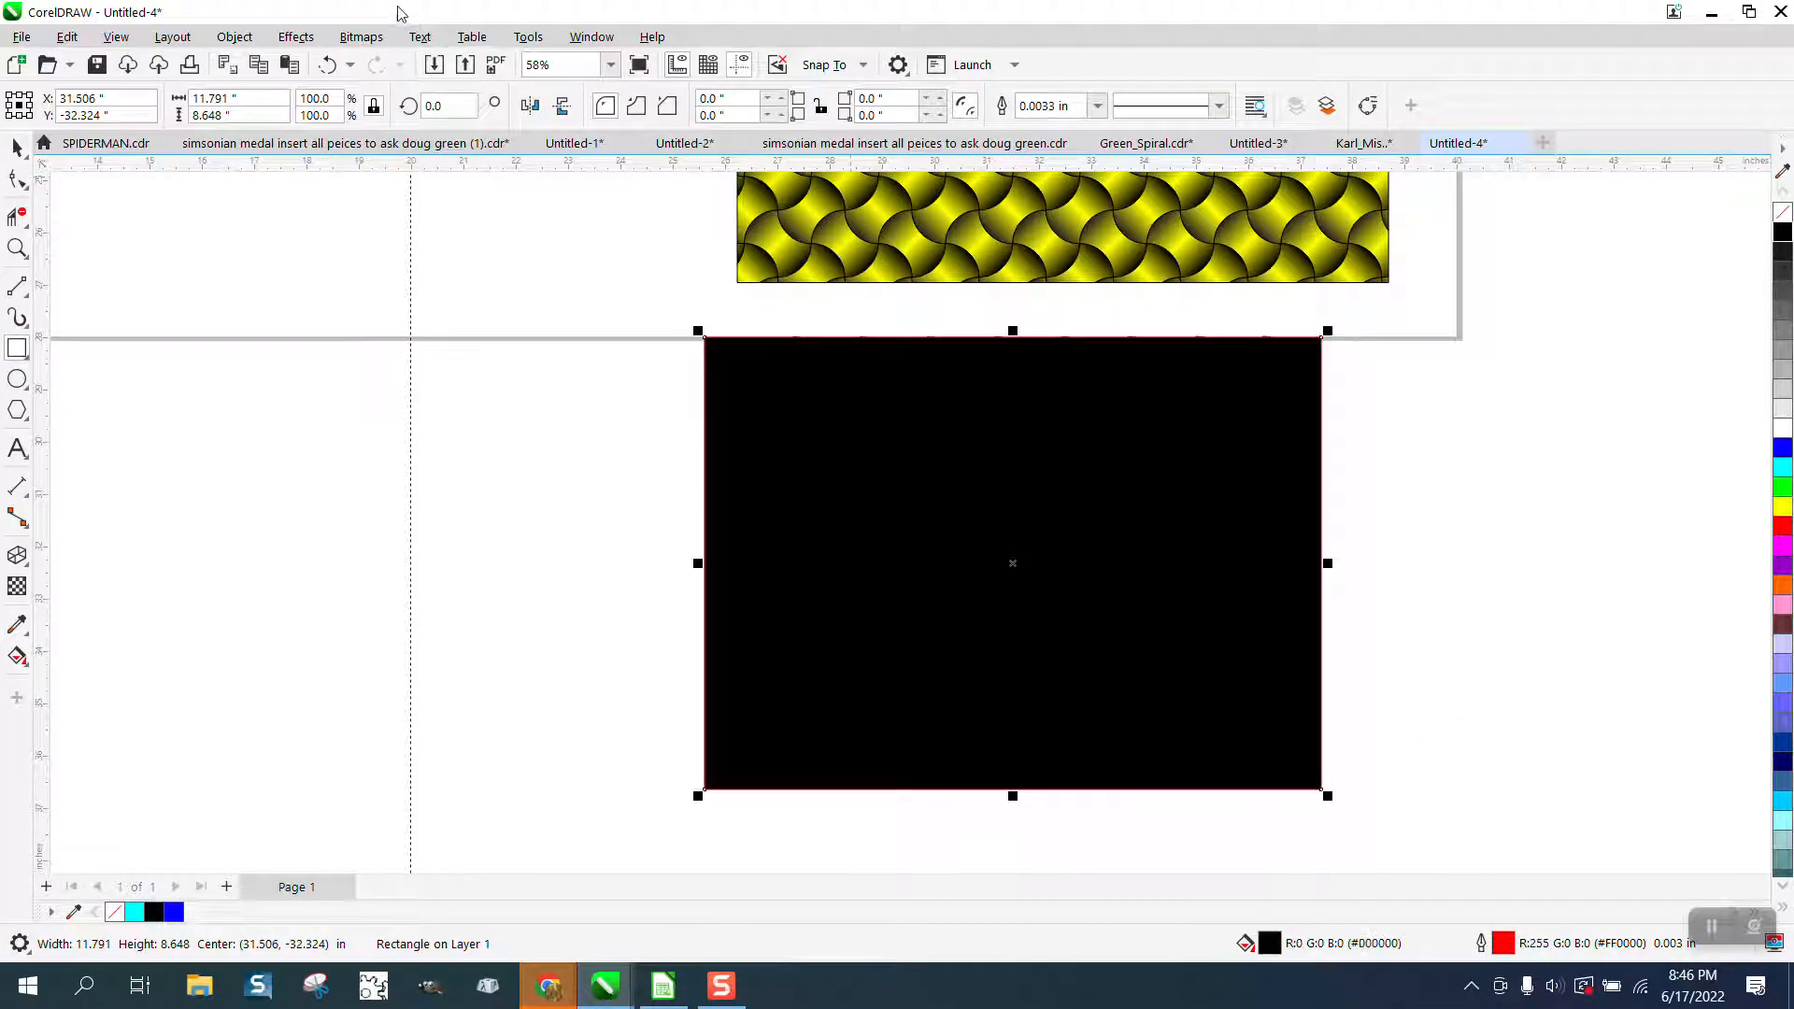
Send the black rectangle to the back of the page, behind the semi-transparent pattern.
{"action": "left_click", "coordinate": [235, 37]}
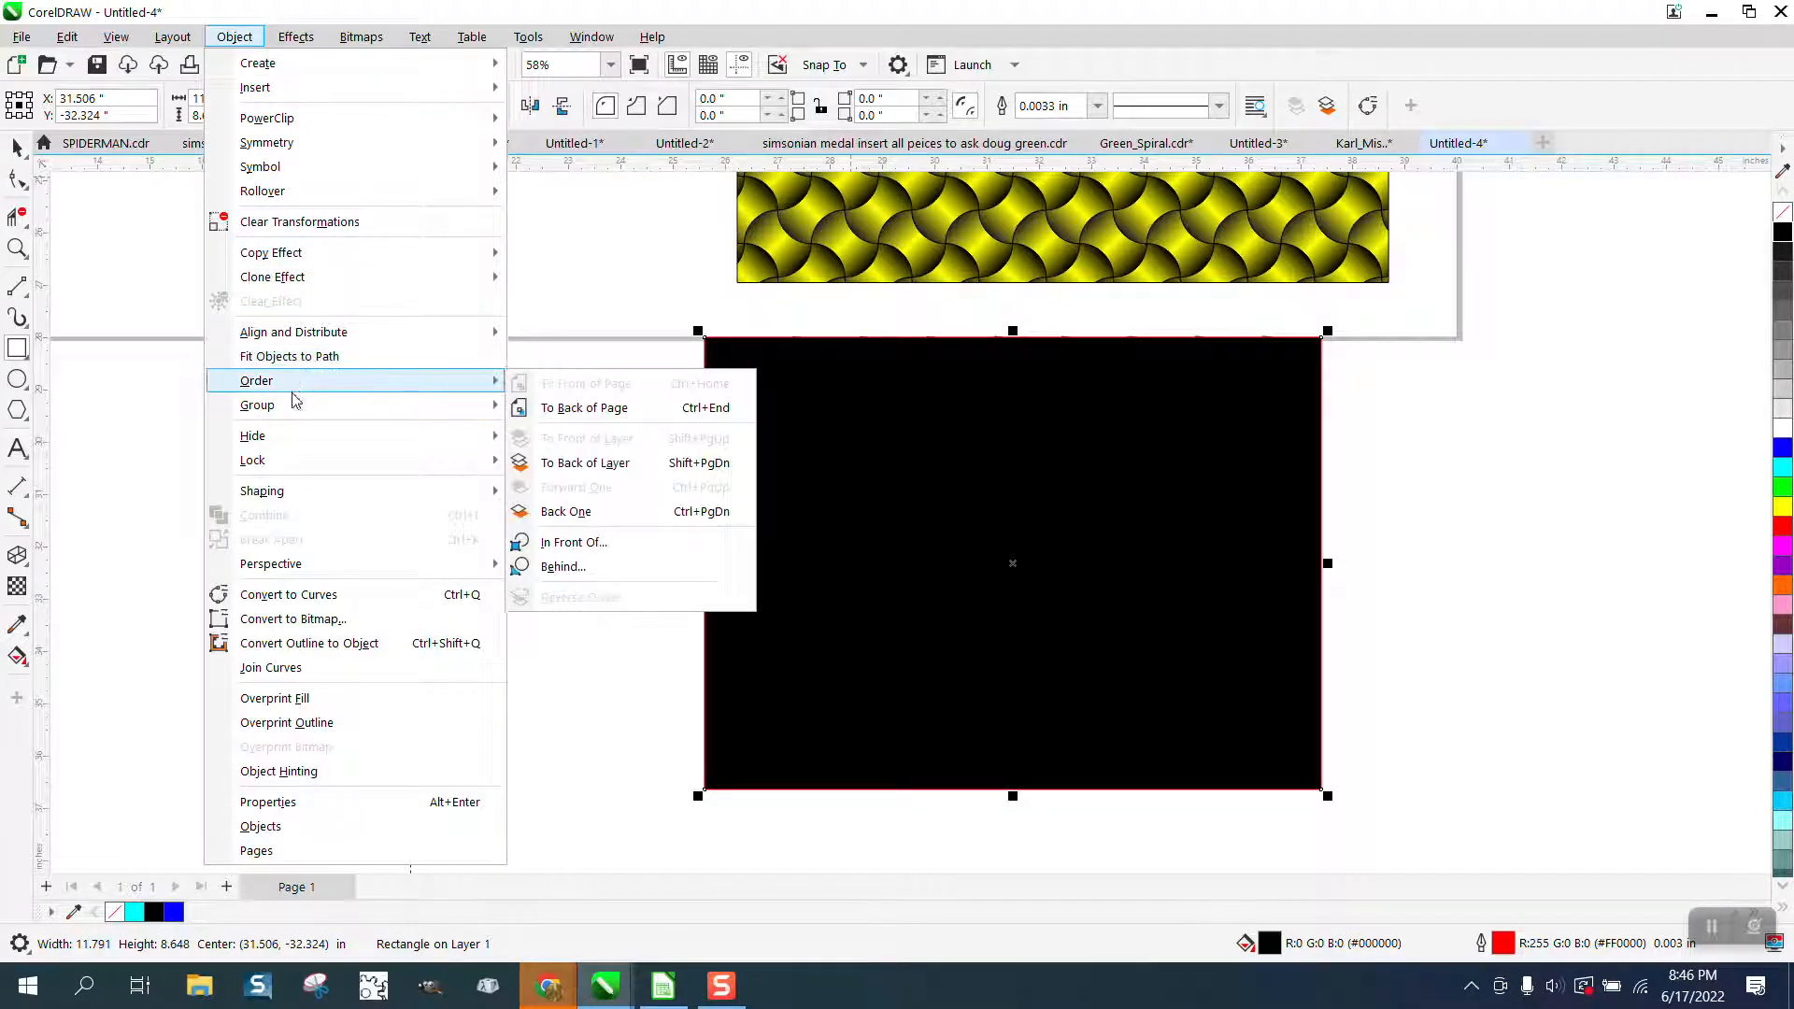
{"action": "mouse_move", "coordinate": [292, 400]}
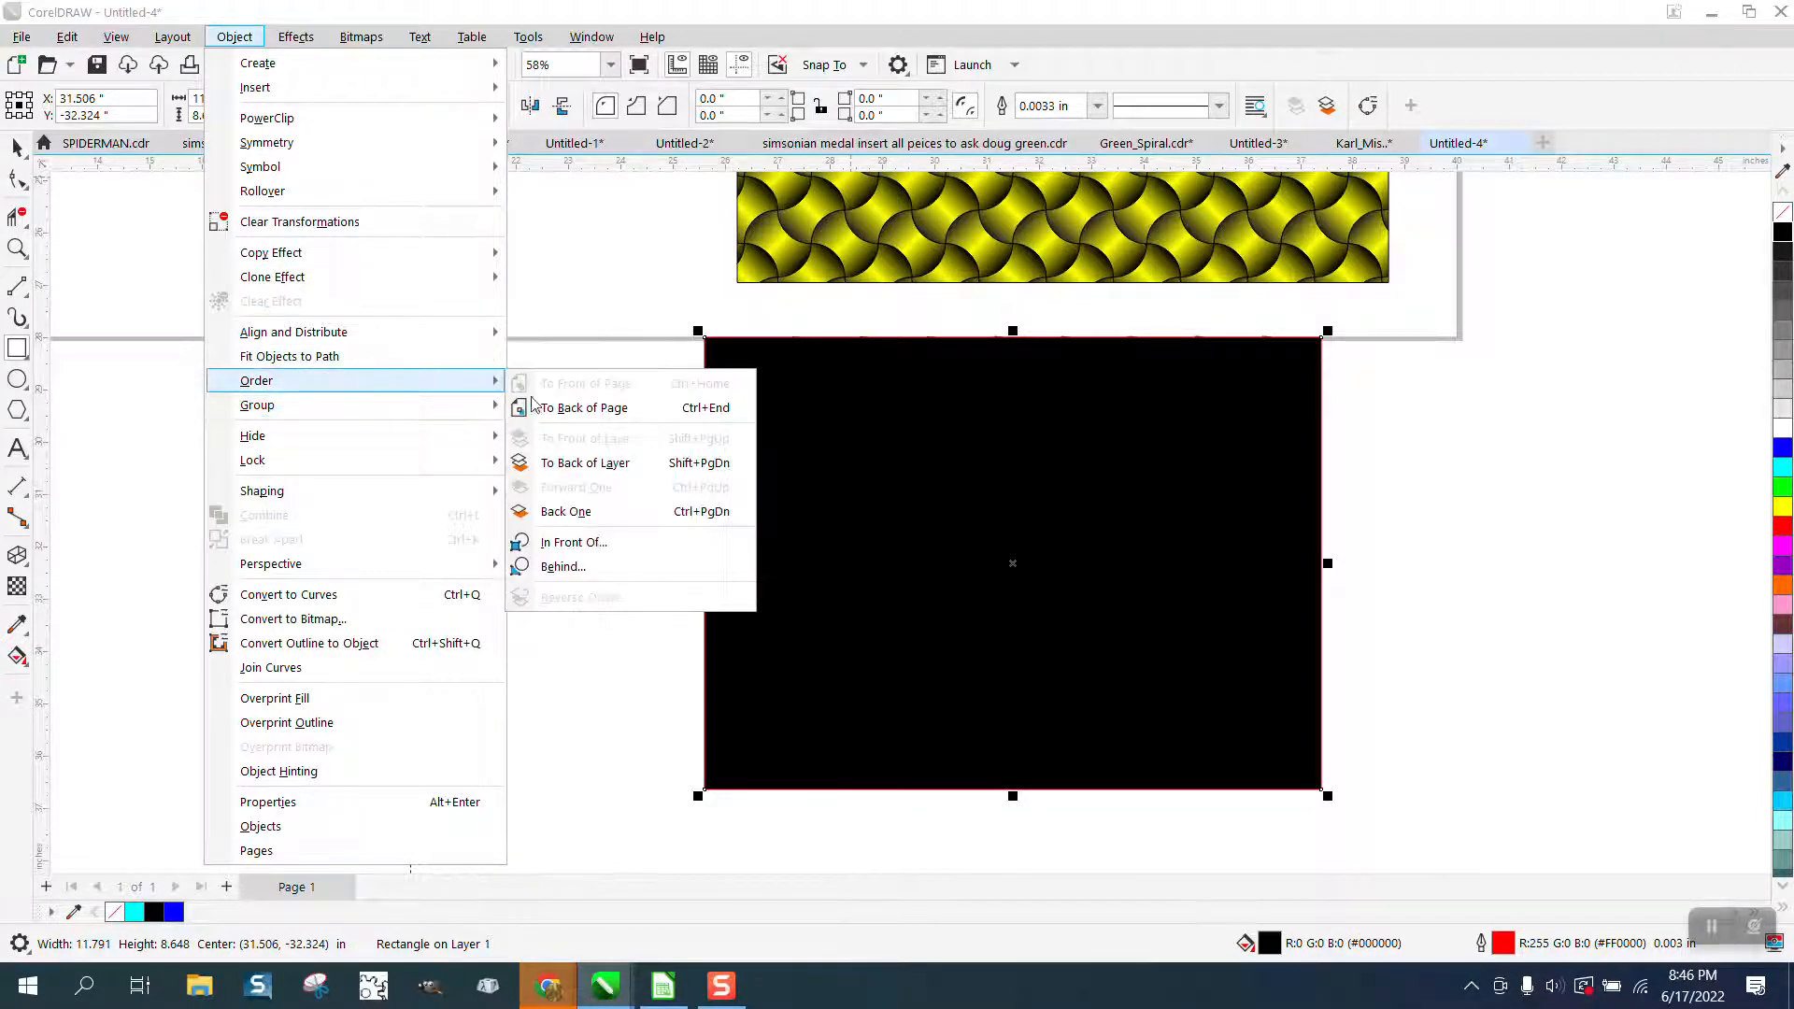
{"action": "left_click", "coordinate": [547, 408]}
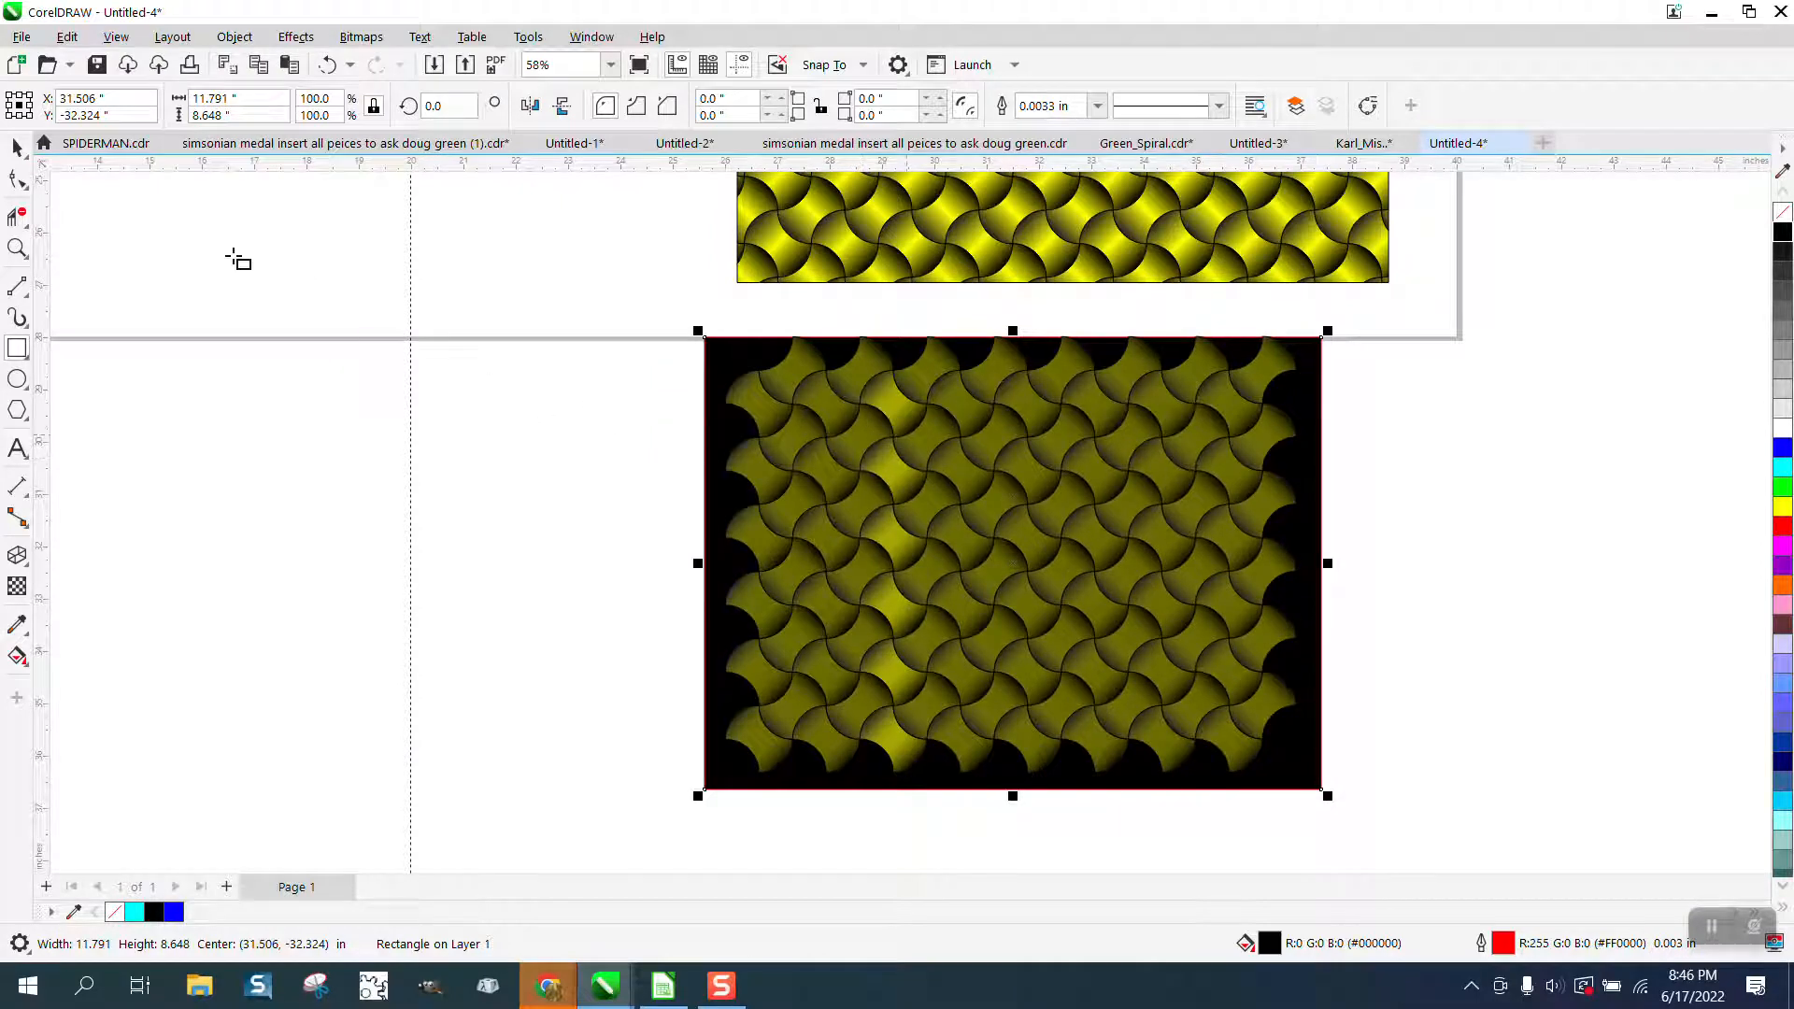
Undo the black rectangle, the grouping of the rows and the duplicated rows, back to the single grouped semi-transparent row.
{"action": "left_click", "coordinate": [327, 67]}
{"action": "left_click", "coordinate": [327, 67]}
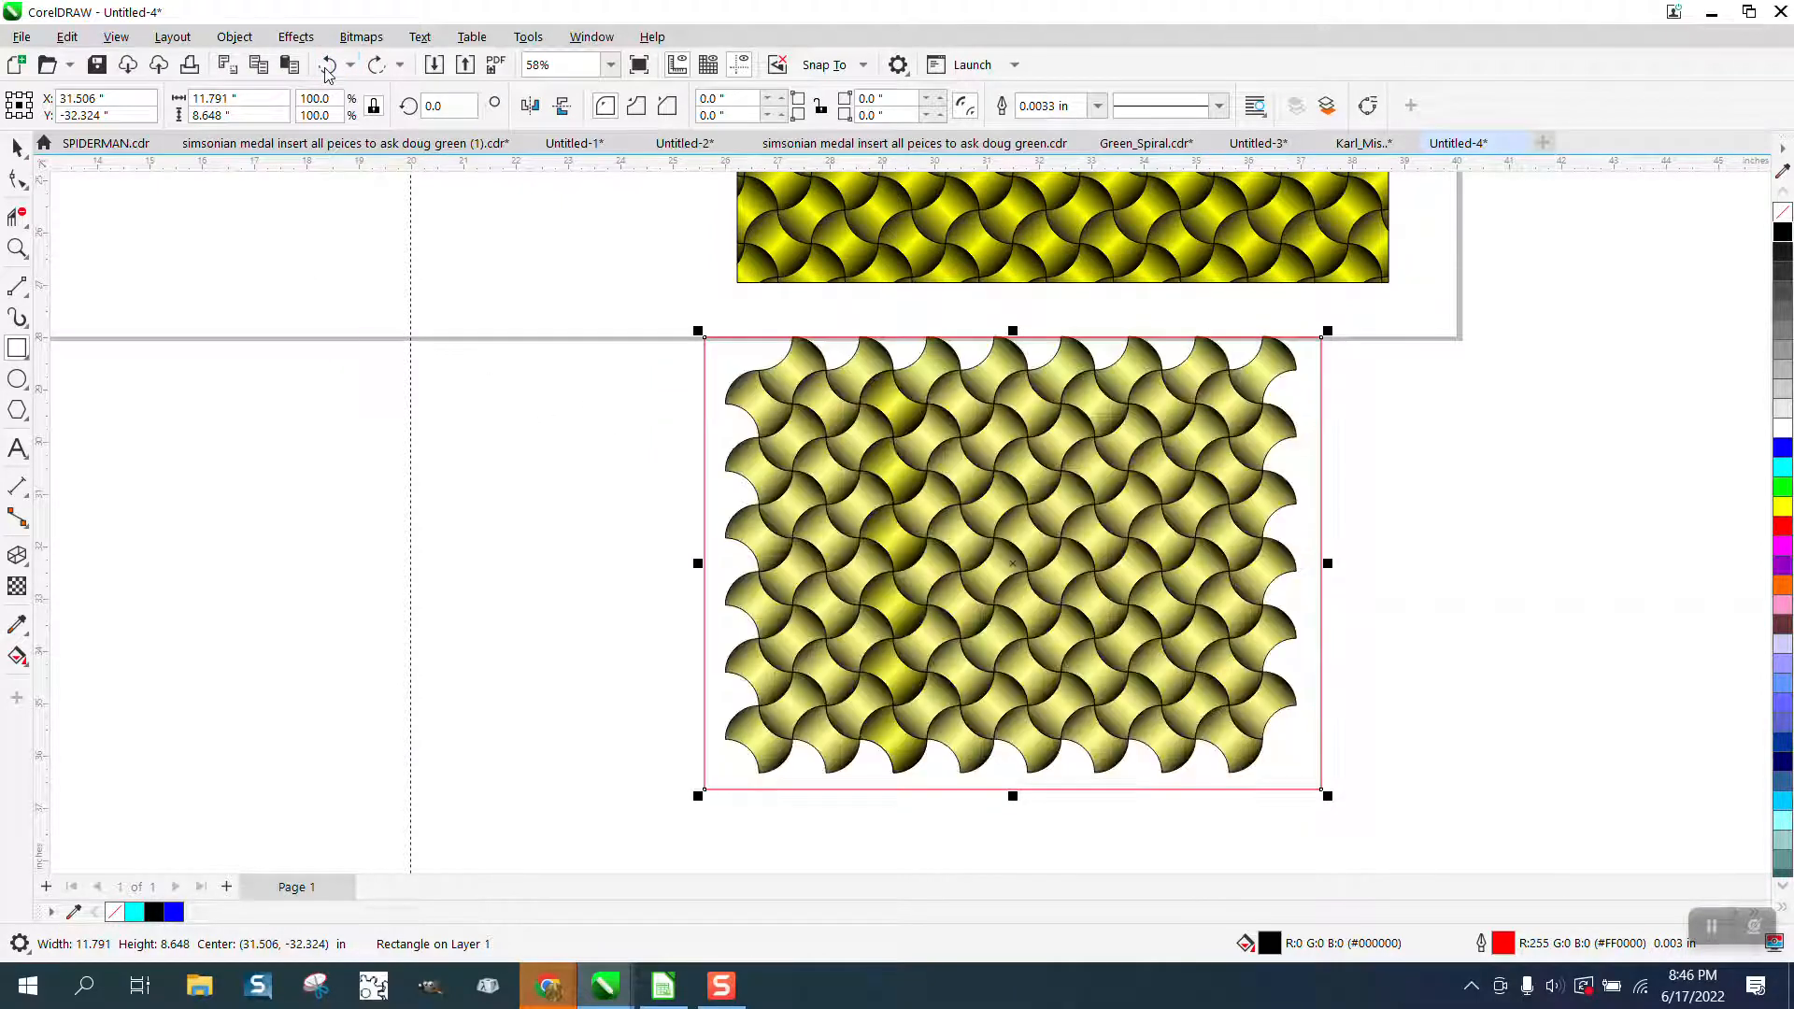
{"action": "left_click", "coordinate": [327, 67]}
{"action": "left_click", "coordinate": [327, 67]}
{"action": "left_click", "coordinate": [327, 68]}
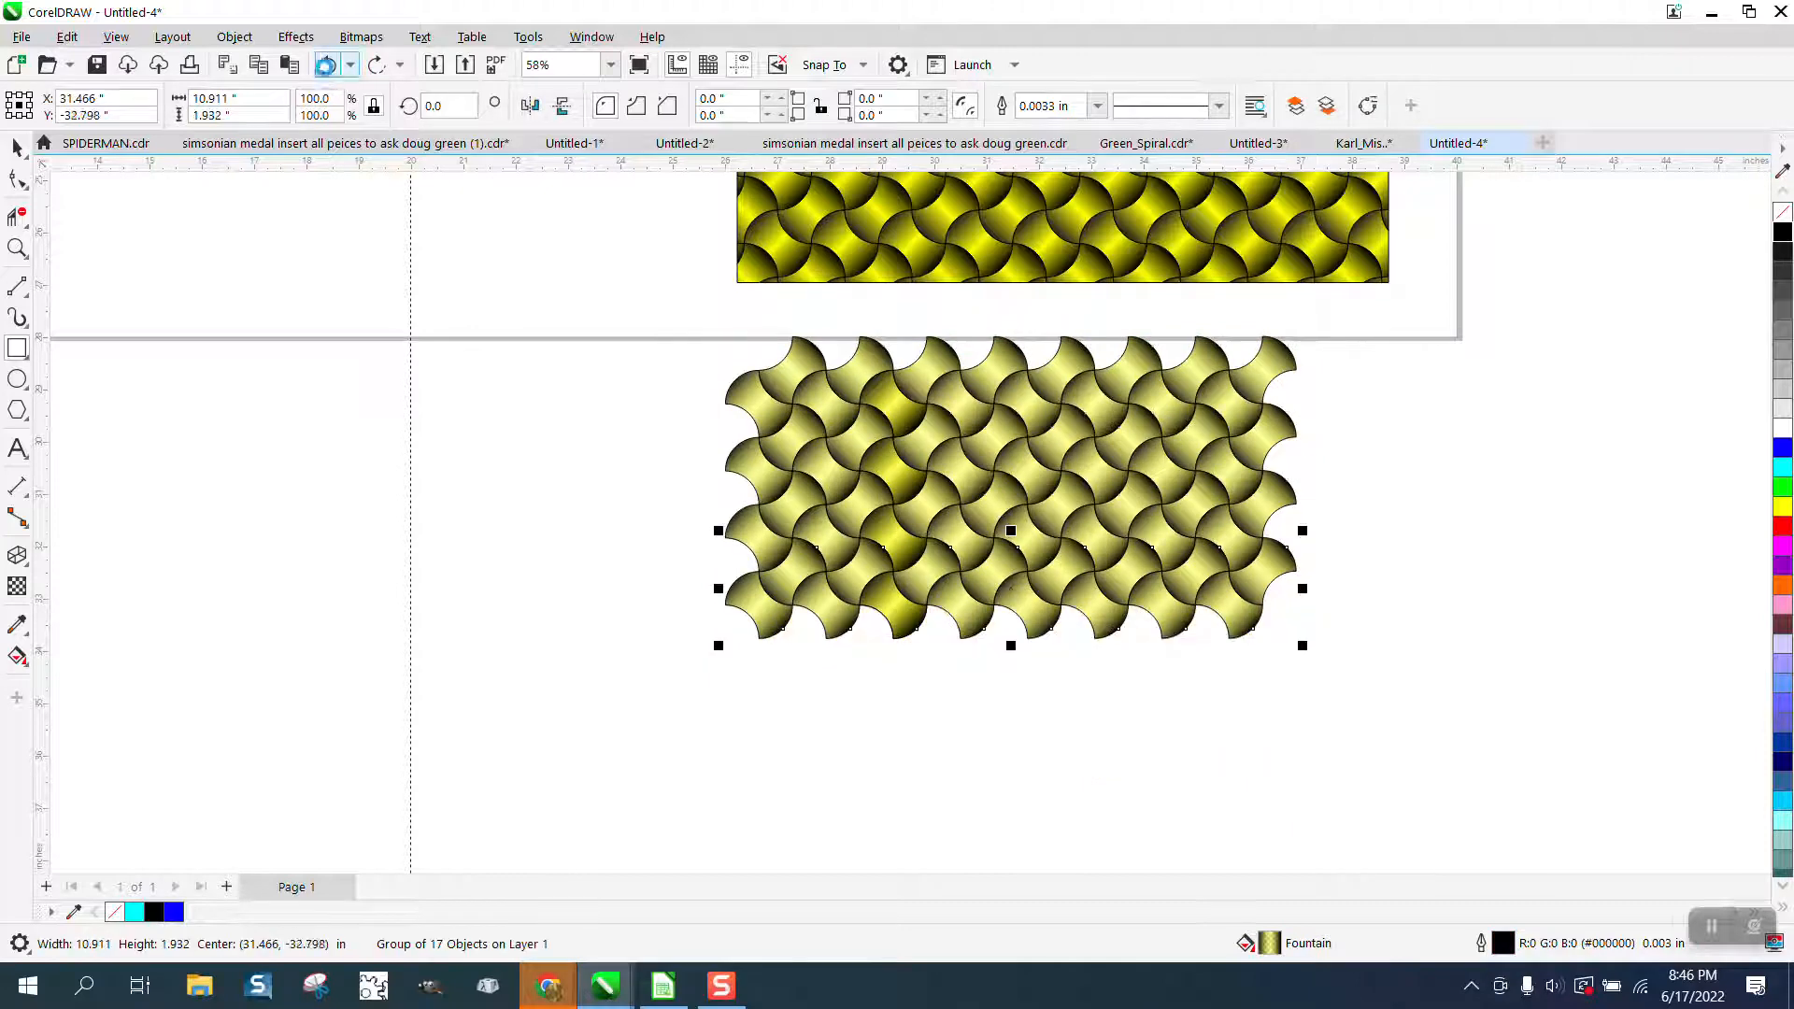
{"action": "left_click", "coordinate": [327, 67]}
{"action": "left_click", "coordinate": [327, 68]}
{"action": "left_click", "coordinate": [327, 67]}
{"action": "left_click", "coordinate": [327, 67]}
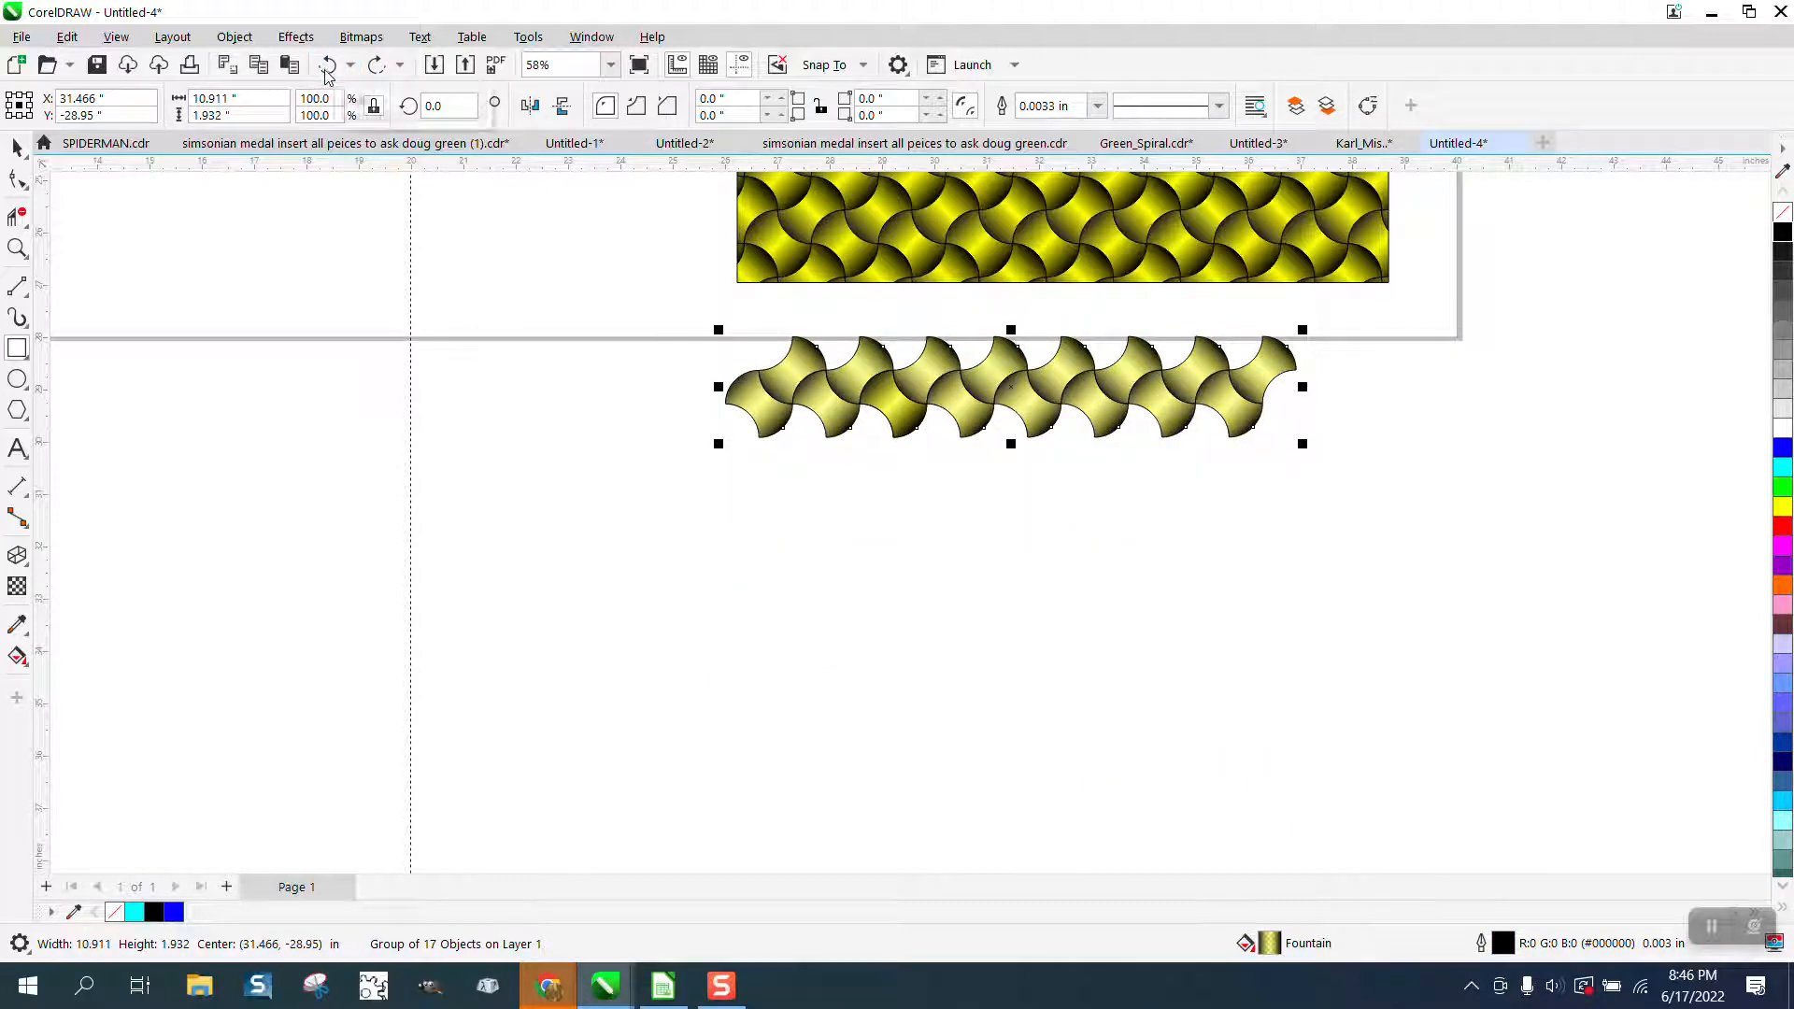
Move the grouped semi-transparent row down about 4.4 inches, clear of the page edge.
{"action": "left_click", "coordinate": [17, 147]}
{"action": "left_click", "coordinate": [237, 299]}
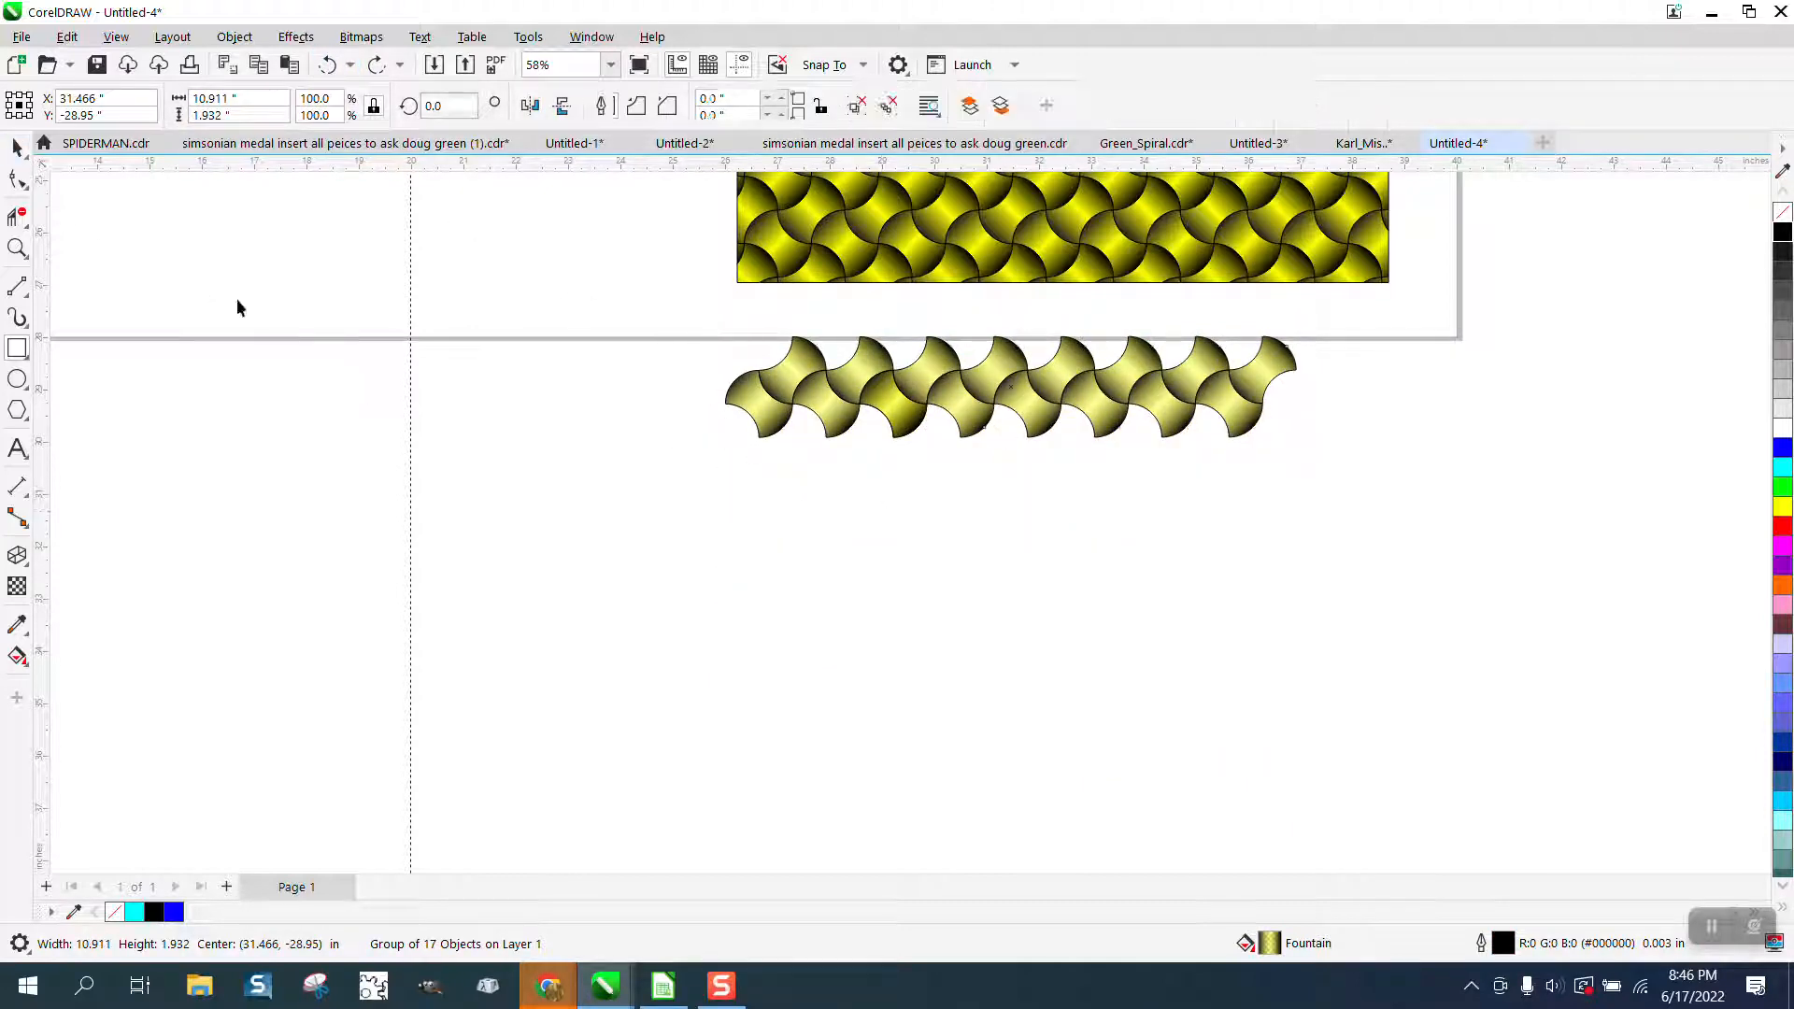
{"action": "left_click_drag", "start_coordinate": [886, 420], "coordinate": [888, 648]}
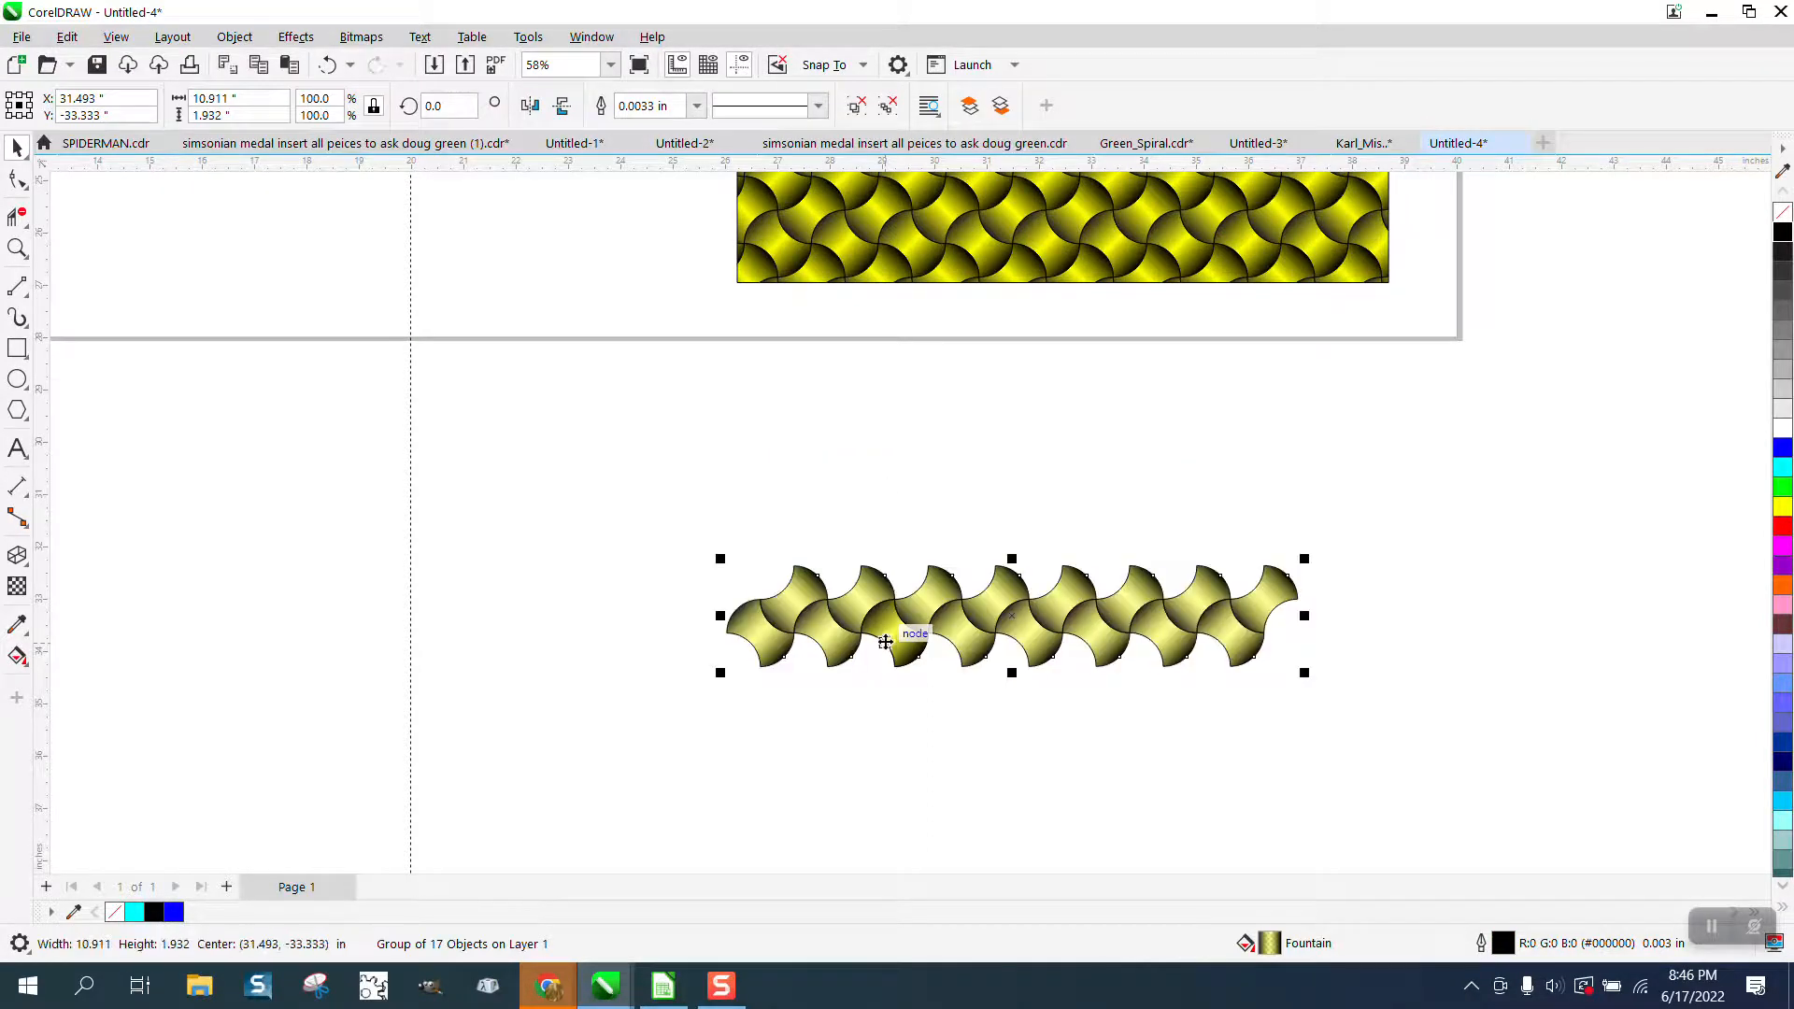
Ungroup the semi-transparent row and delete the extra tile overlapping the third lower tile.
{"action": "left_click", "coordinate": [235, 38]}
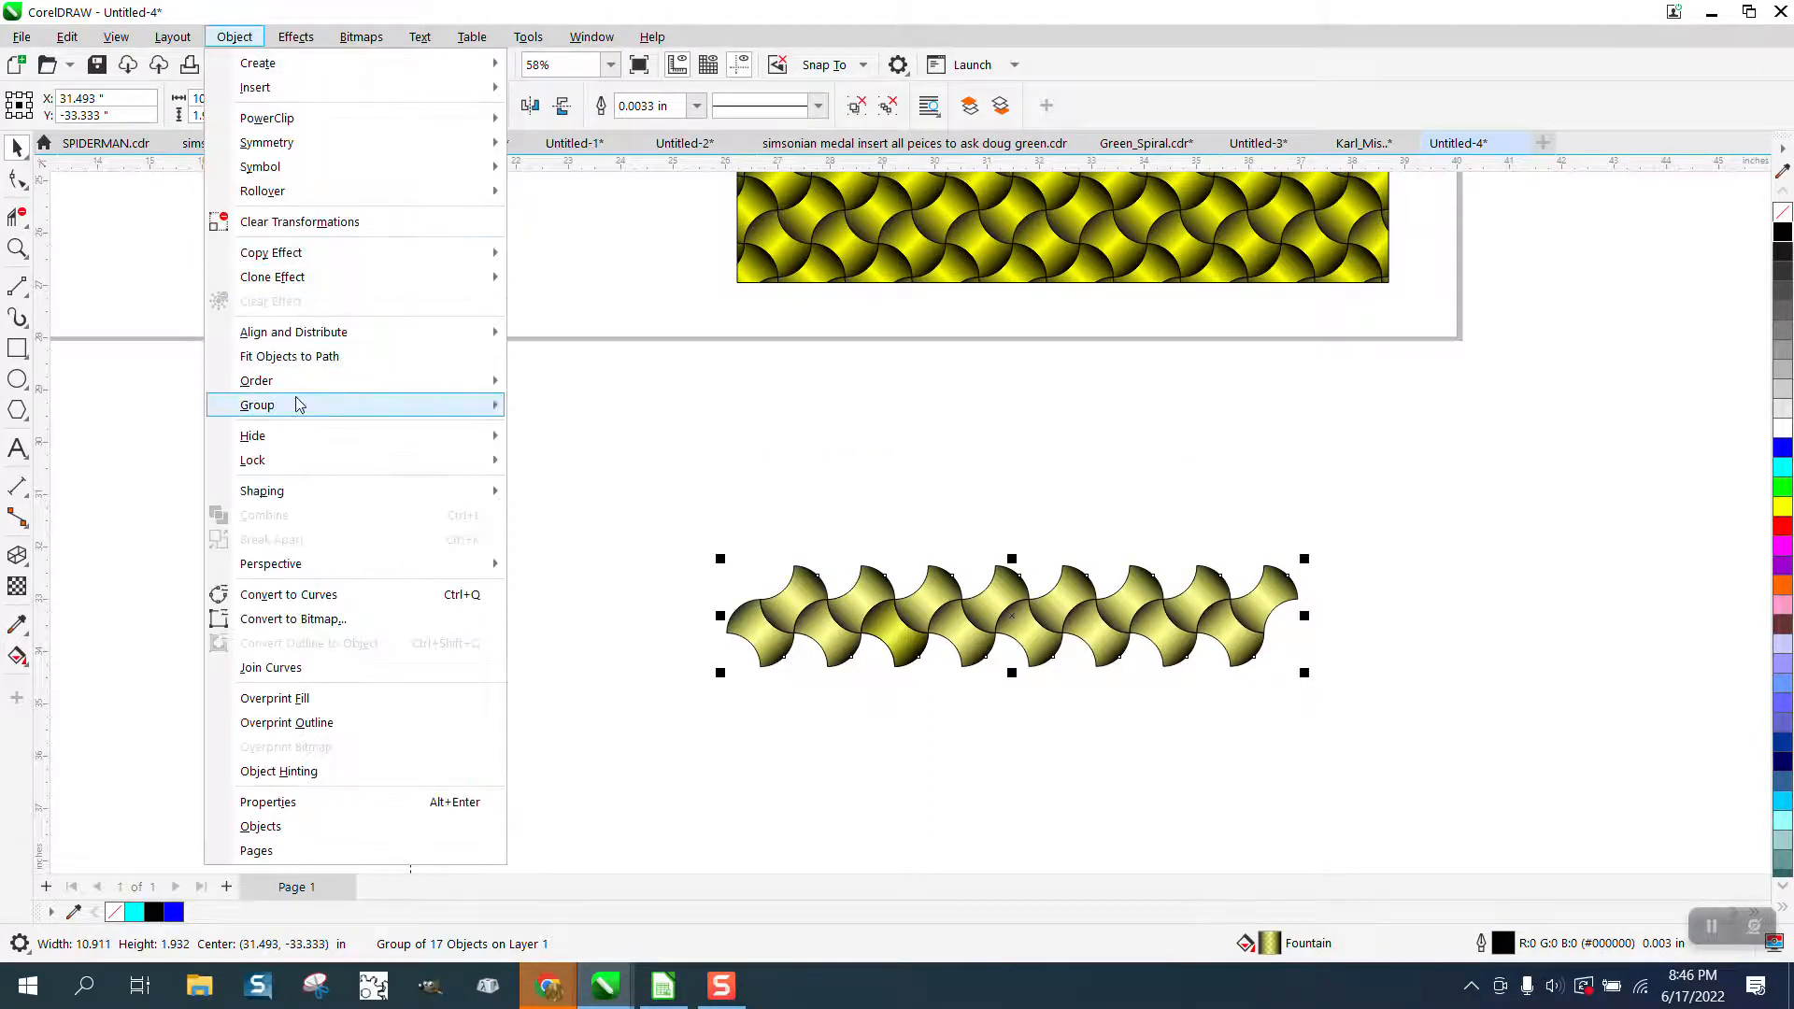
{"action": "mouse_move", "coordinate": [293, 405]}
{"action": "left_click", "coordinate": [561, 432]}
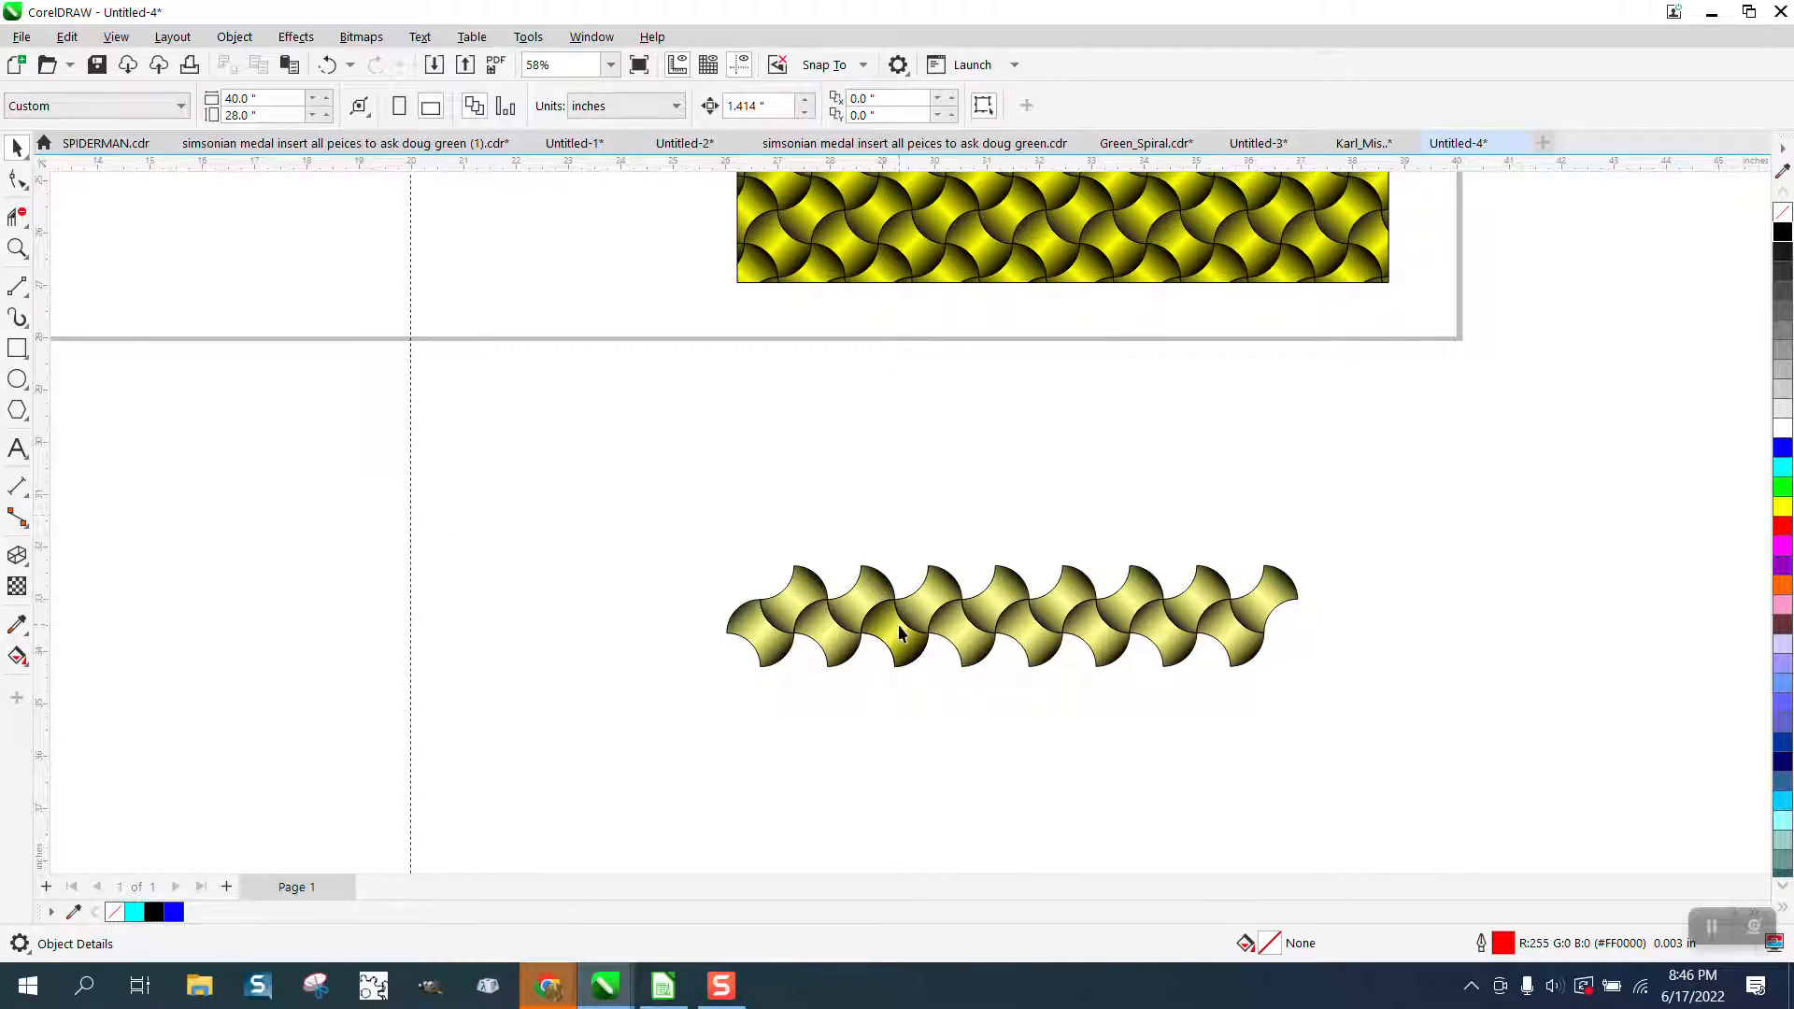
{"action": "left_click_drag", "start_coordinate": [899, 634], "coordinate": [895, 469]}
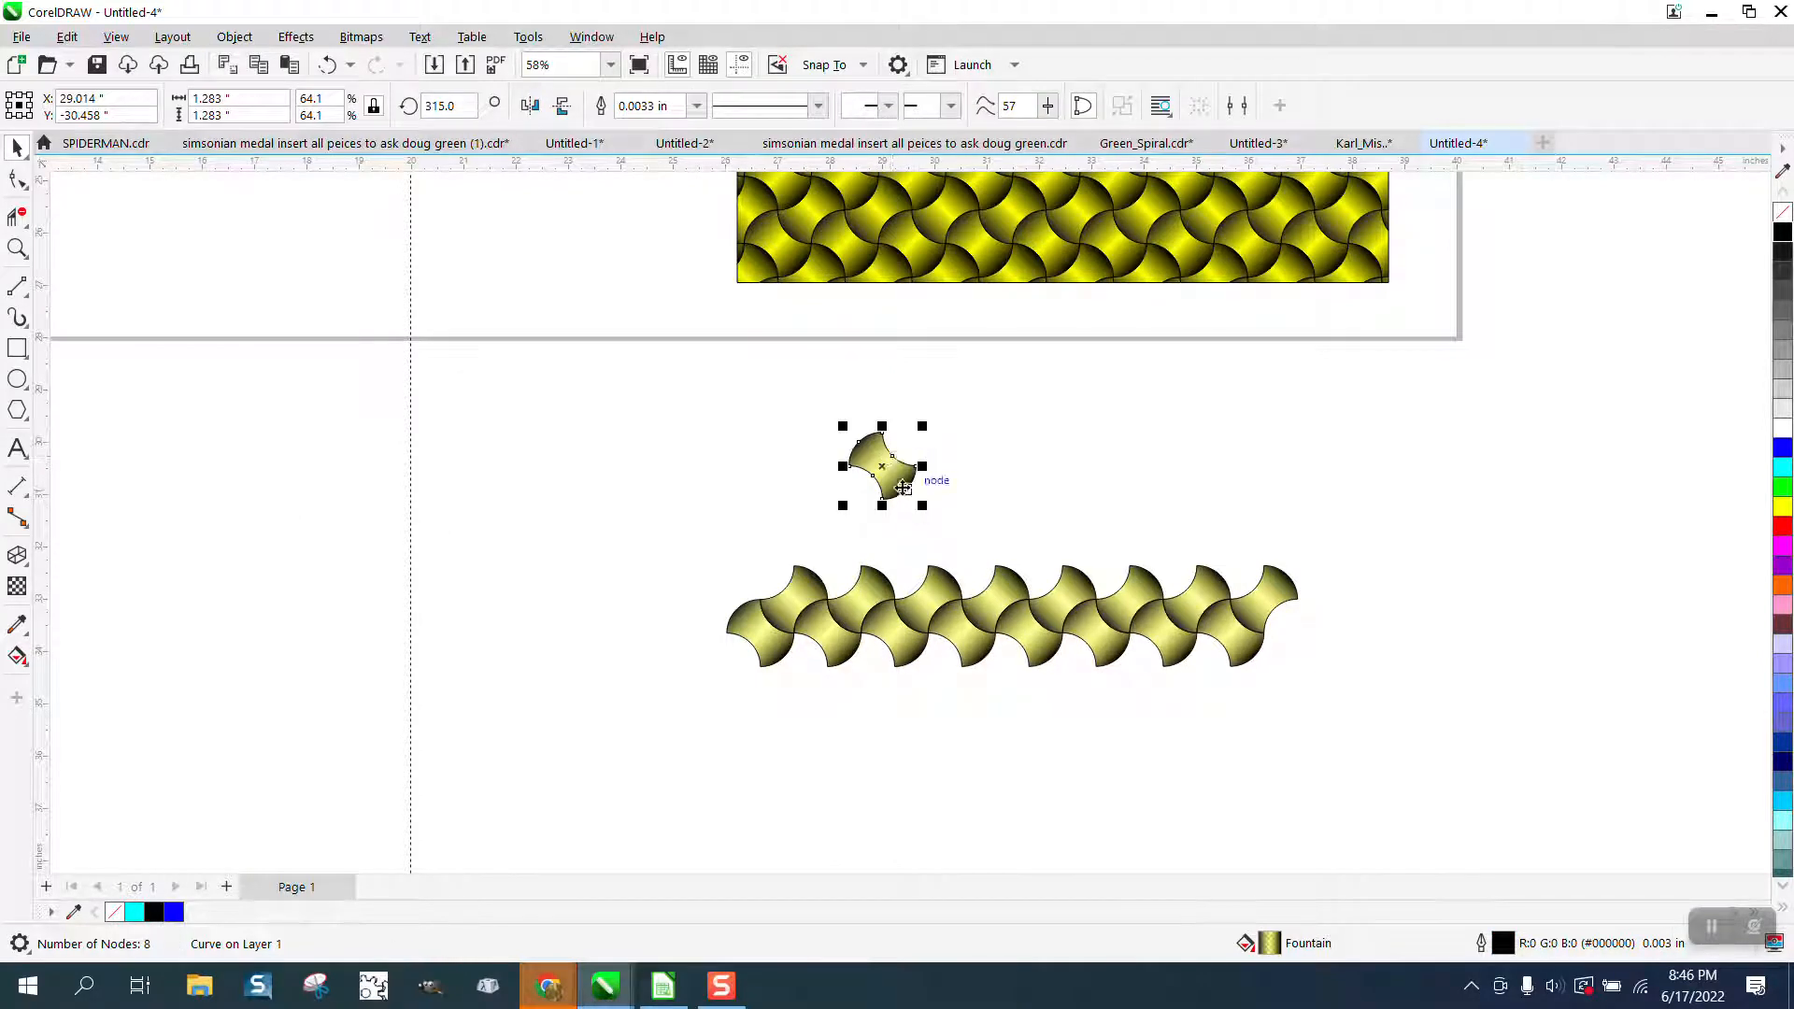
{"action": "key", "text": "Delete"}
Regroup the row's remaining tiles, copy the row downward so it interlocks, and repeat the duplication to build seven rows.
{"action": "left_click_drag", "start_coordinate": [691, 534], "coordinate": [1364, 739]}
{"action": "key", "text": "ctrl+g"}
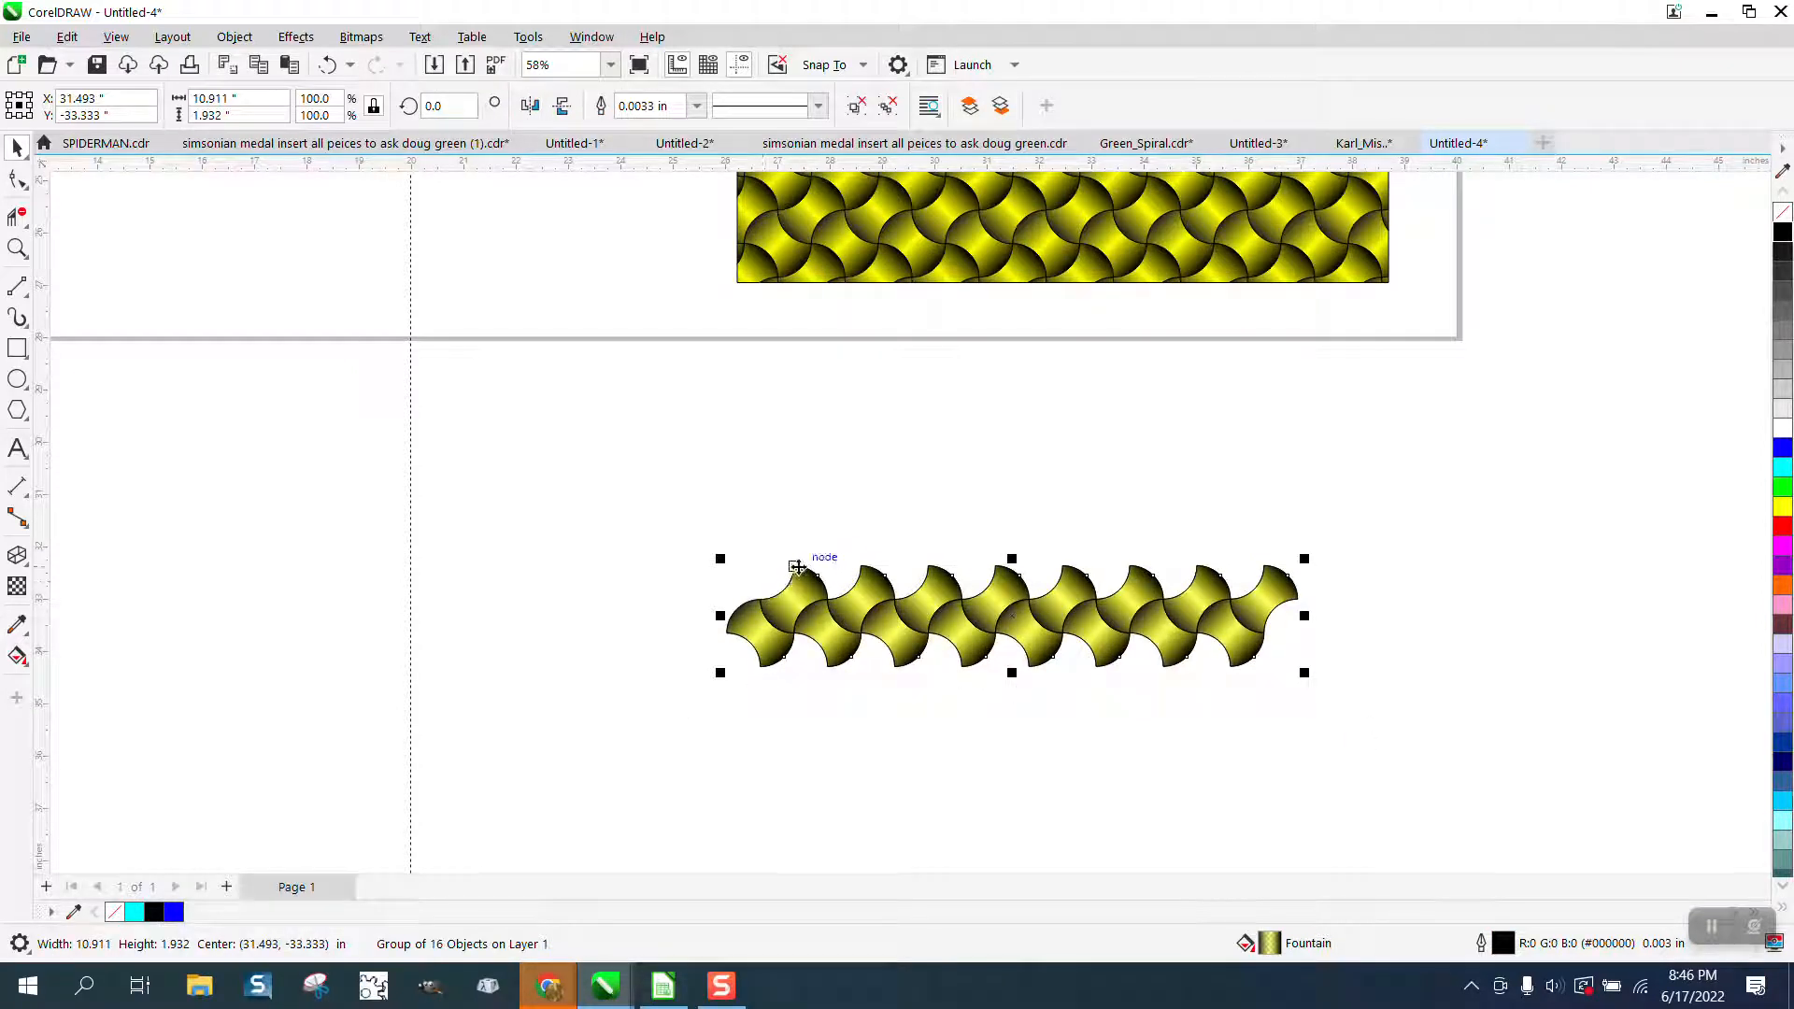
{"action": "left_click_drag", "start_coordinate": [795, 572], "coordinate": [795, 634]}
{"action": "right_click", "coordinate": [795, 633]}
{"action": "scroll", "coordinate": [749, 473], "scroll_direction": "down", "scroll_amount": 1}
{"action": "scroll", "coordinate": [749, 473], "scroll_direction": "down", "scroll_amount": 1}
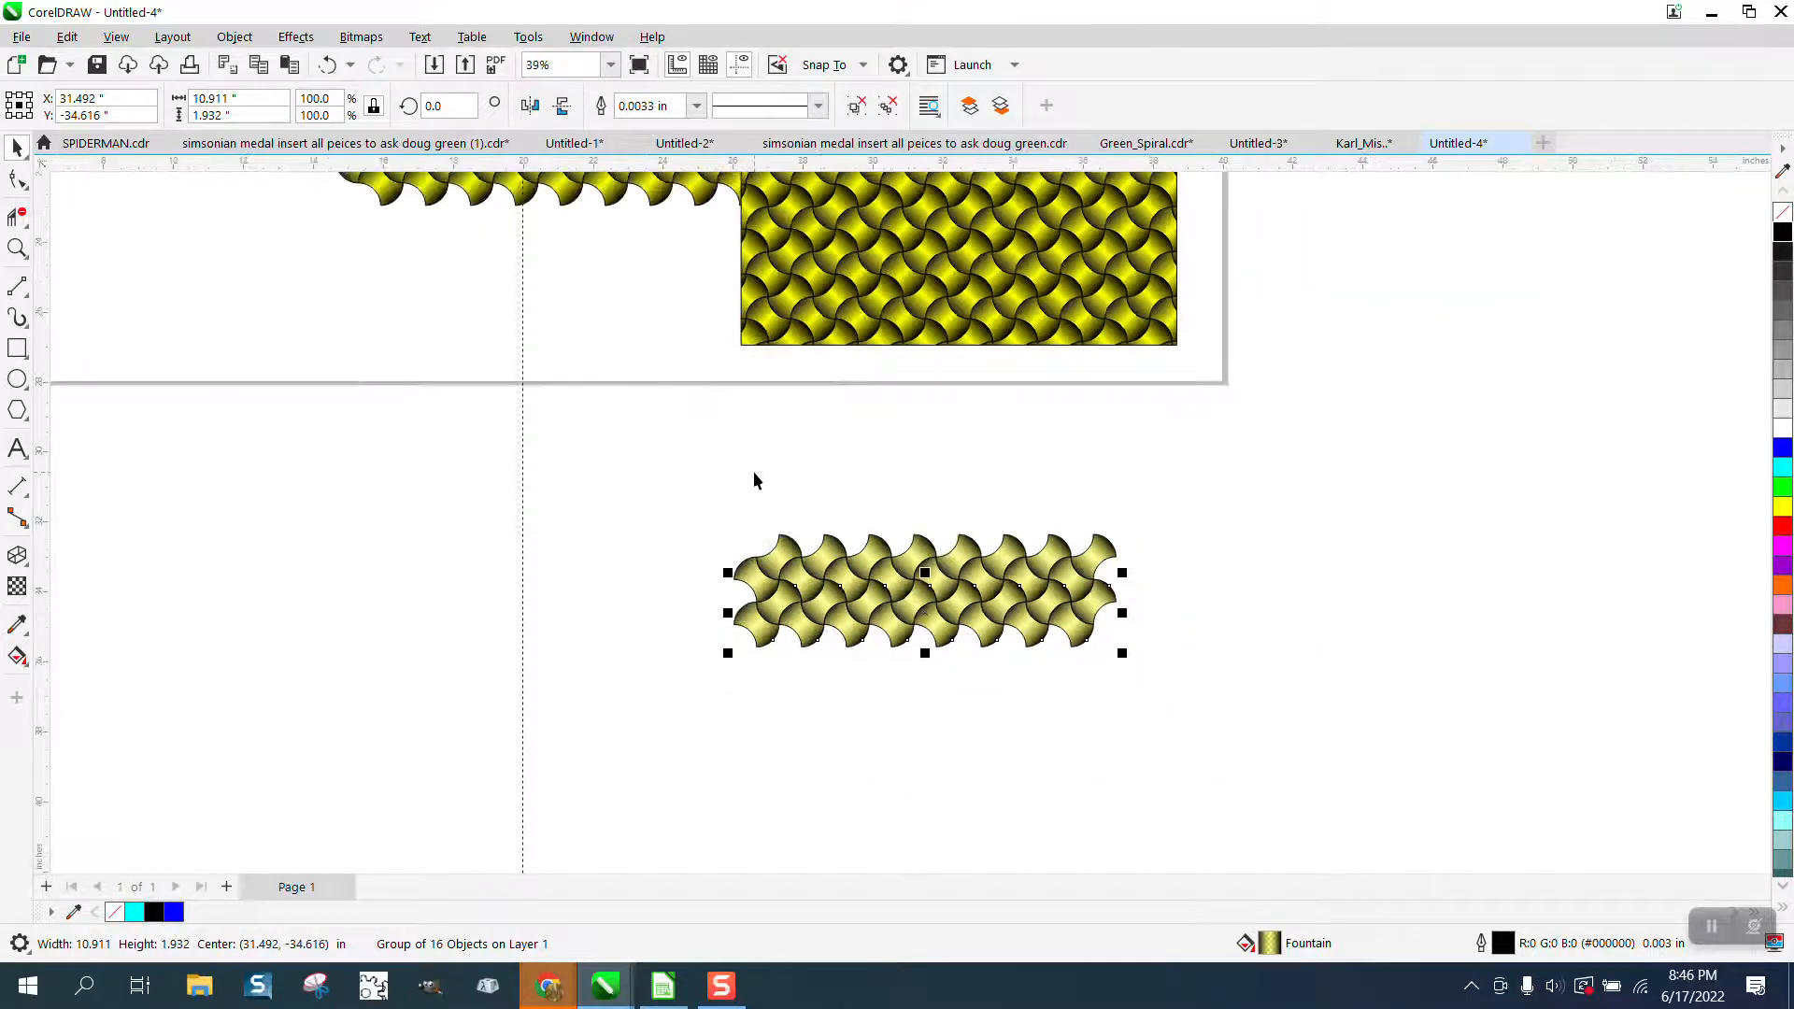
{"action": "key", "text": "ctrl+r"}
{"action": "key", "text": "ctrl+r"}
{"action": "key", "text": "ctrl+r"}
{"action": "key", "text": "ctrl+r"}
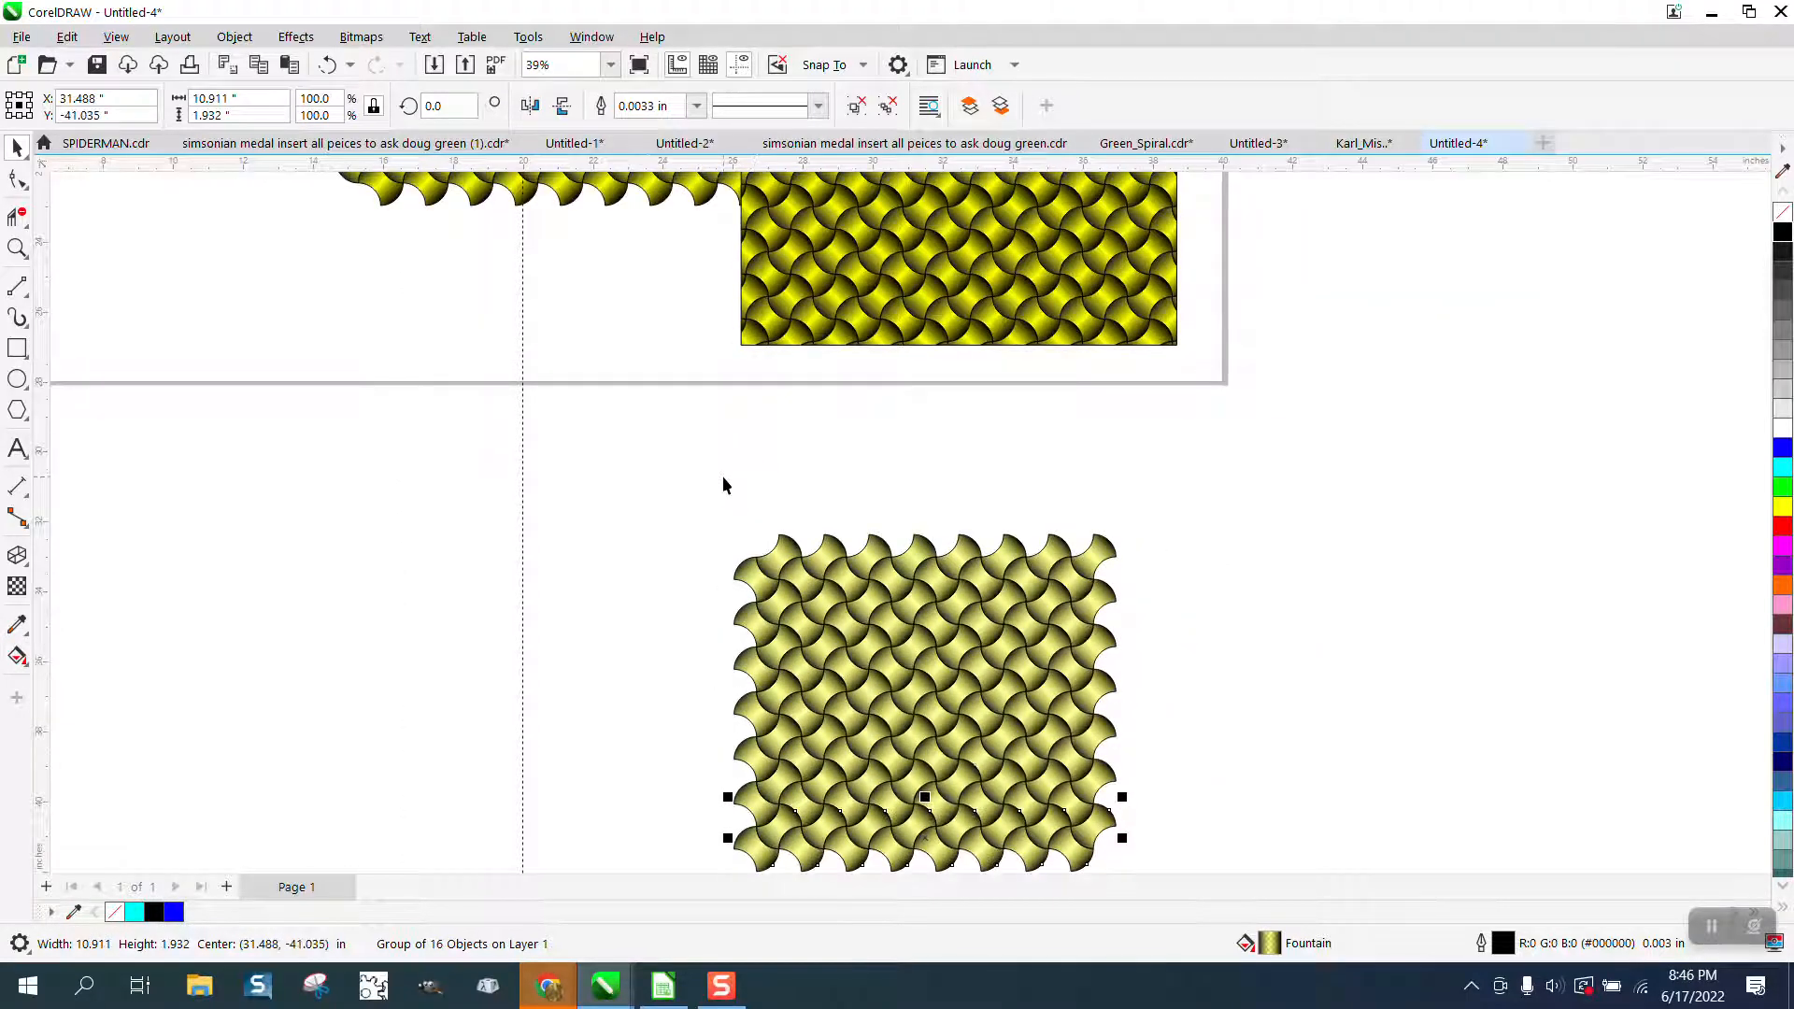
Select all seven rows of the semi-transparent pattern and group them together.
{"action": "scroll", "coordinate": [721, 476], "scroll_direction": "down", "scroll_amount": 1}
{"action": "left_click_drag", "start_coordinate": [713, 478], "coordinate": [1113, 802]}
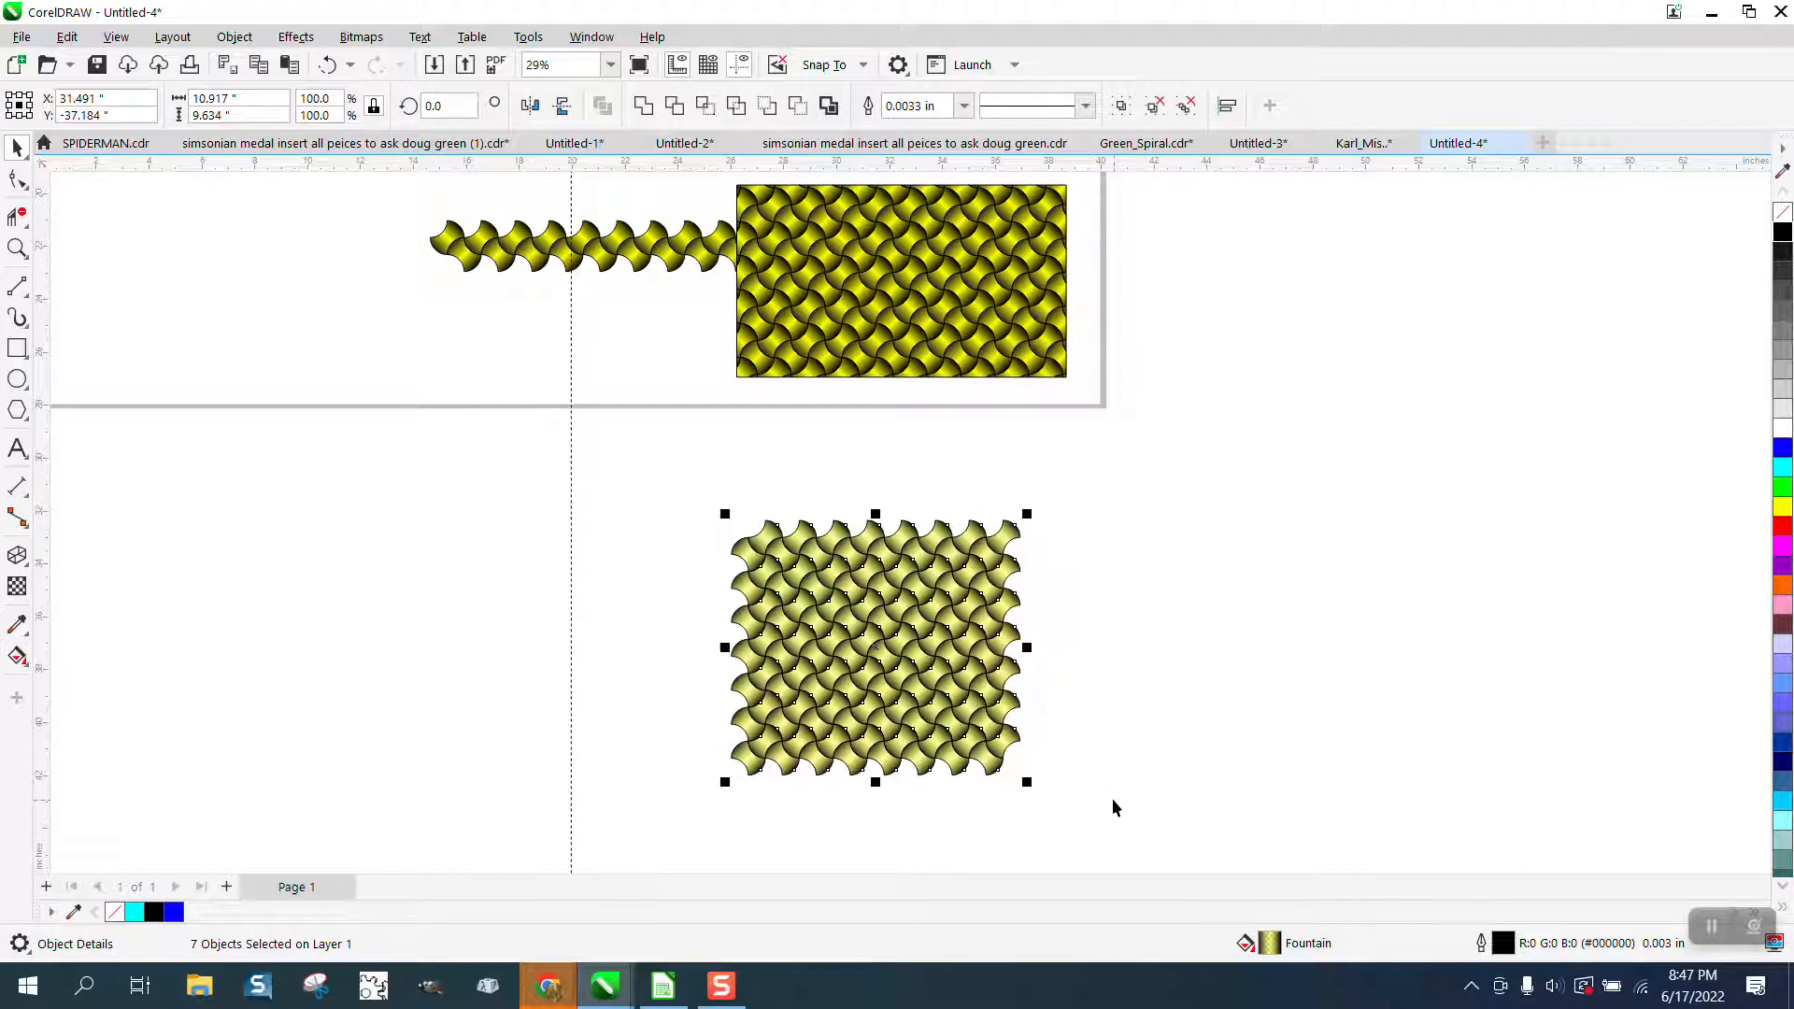
{"action": "key", "text": "ctrl+g"}
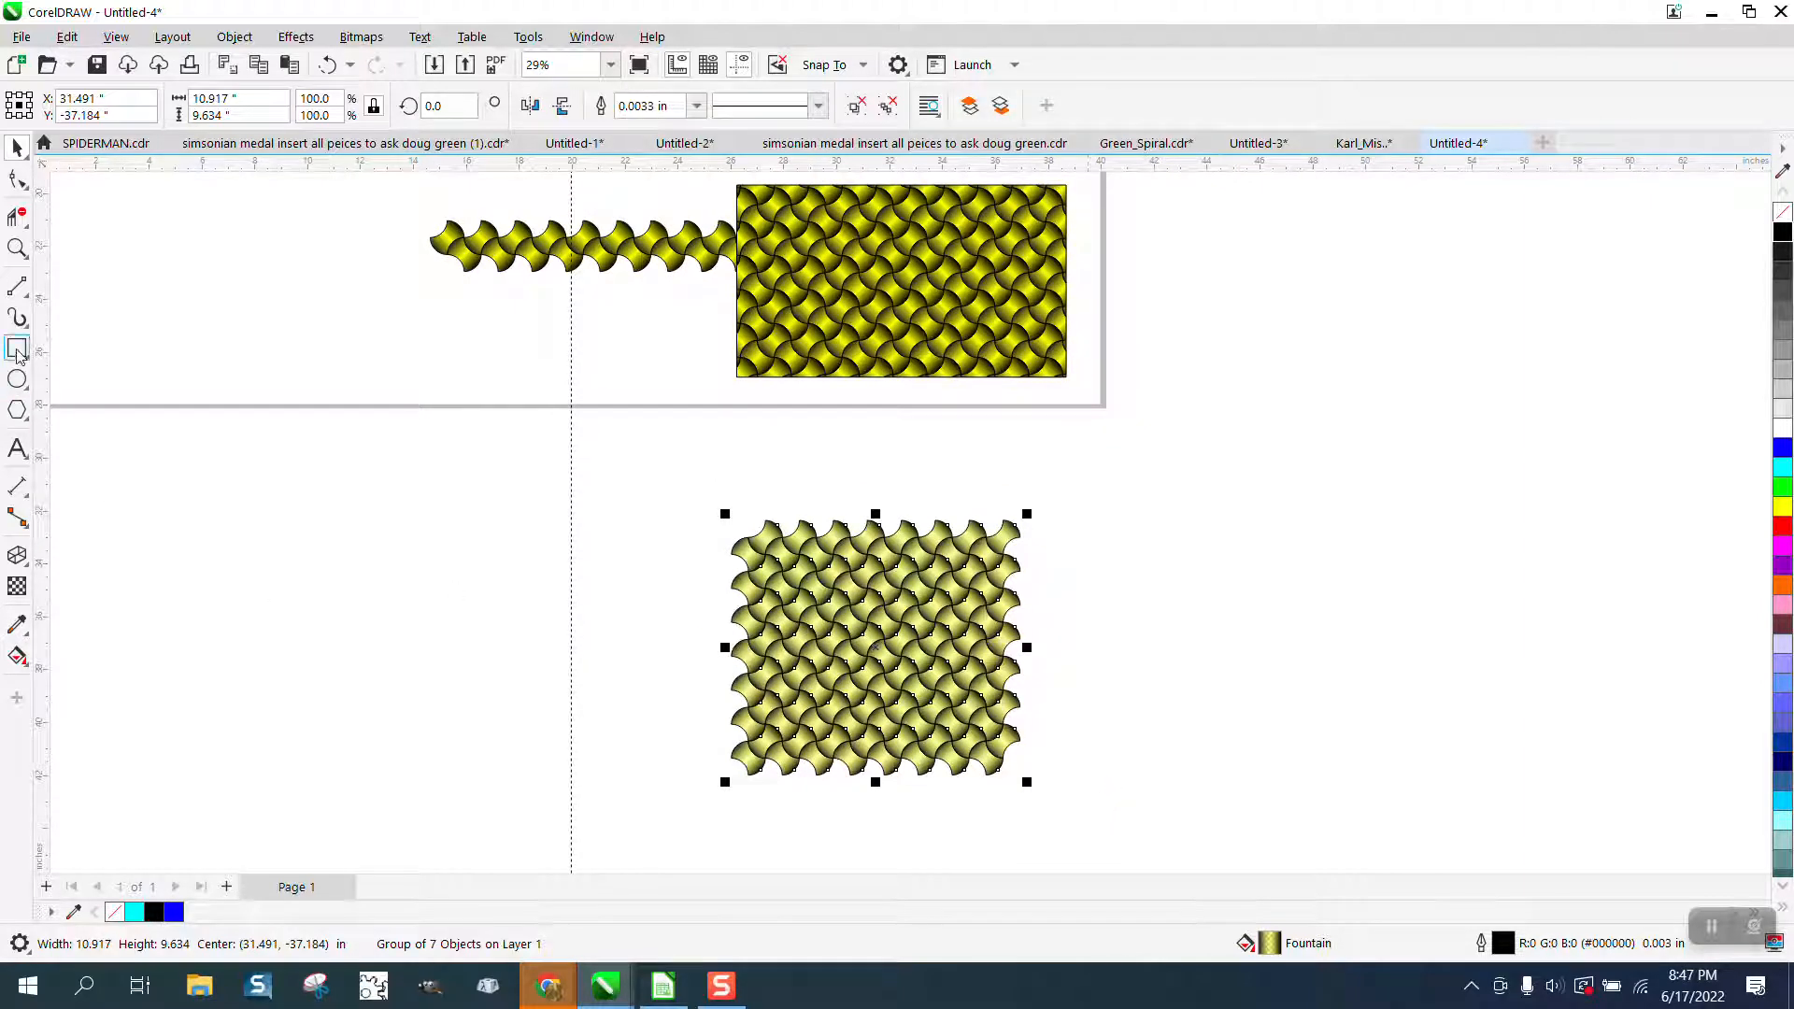
Draw a rectangle about 15.7 by 11.1 inches around the seven-row pattern and fill it with black.
{"action": "left_click", "coordinate": [17, 350]}
{"action": "mouse_move", "coordinate": [681, 495]}
{"action": "left_mouse_down"}
{"action": "mouse_move", "coordinate": [1073, 733]}
{"action": "mouse_move", "coordinate": [1097, 789]}
{"action": "left_mouse_up"}
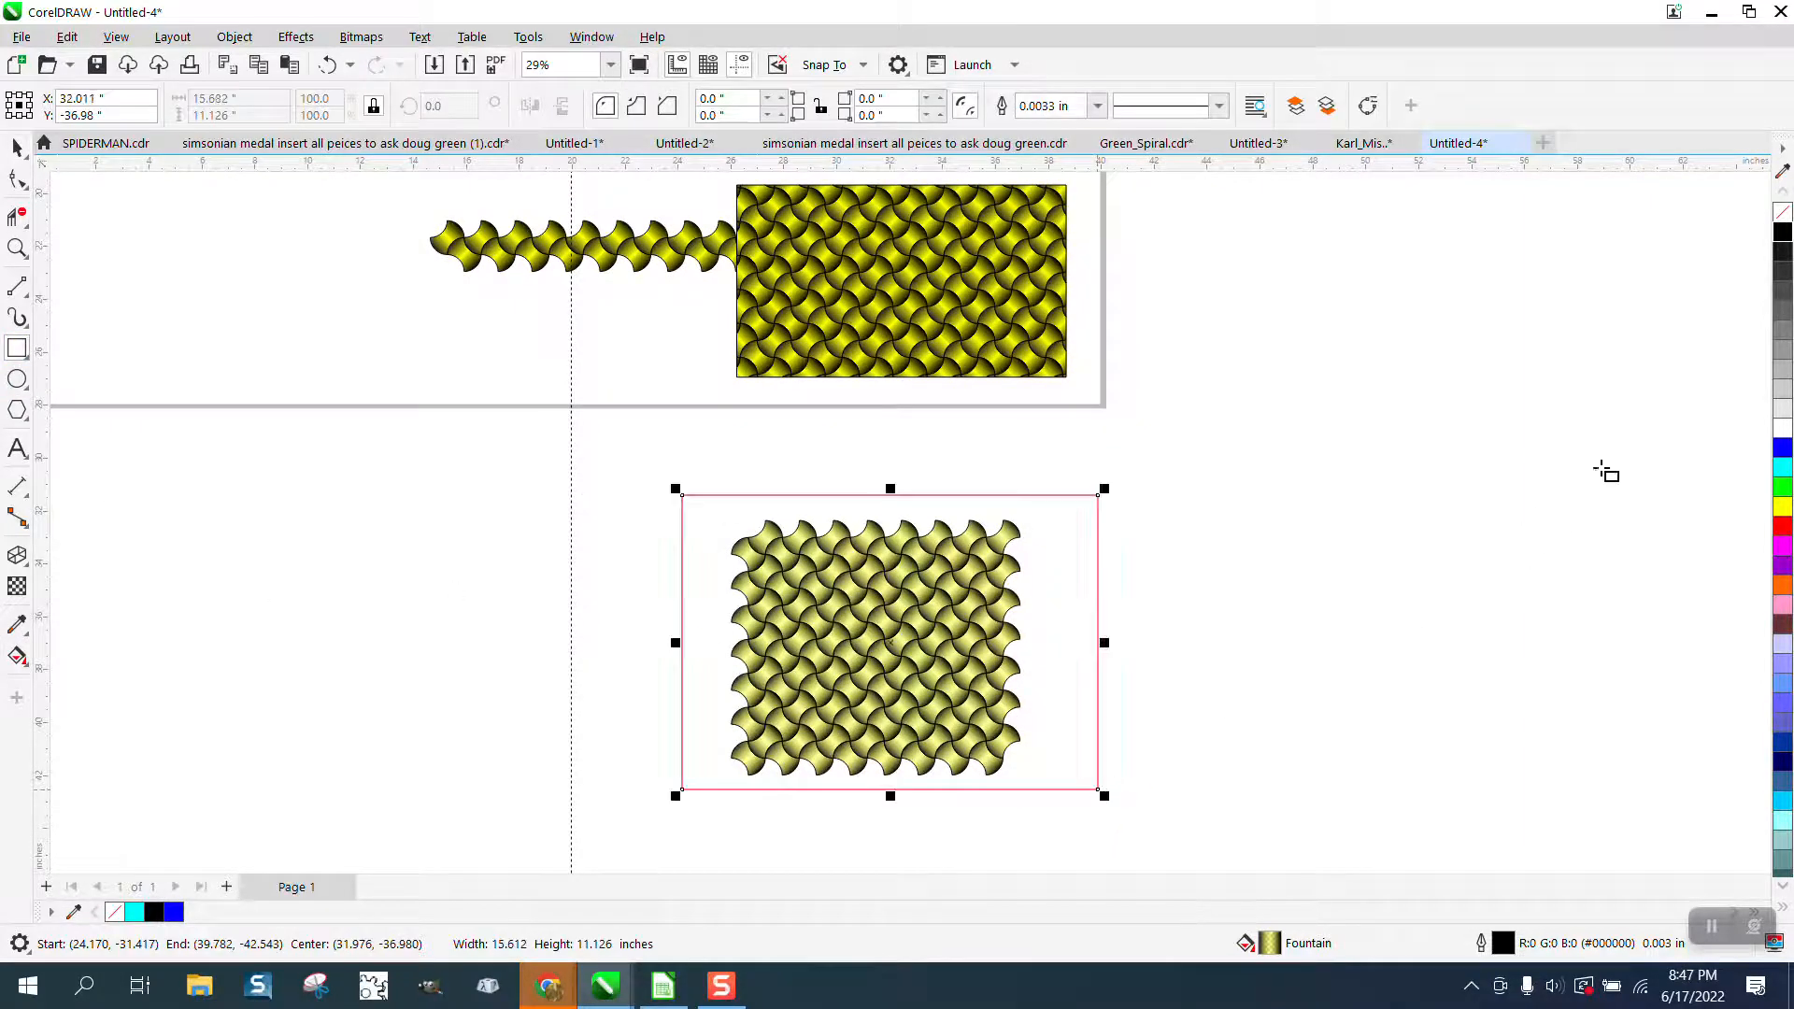
{"action": "left_click", "coordinate": [1784, 233]}
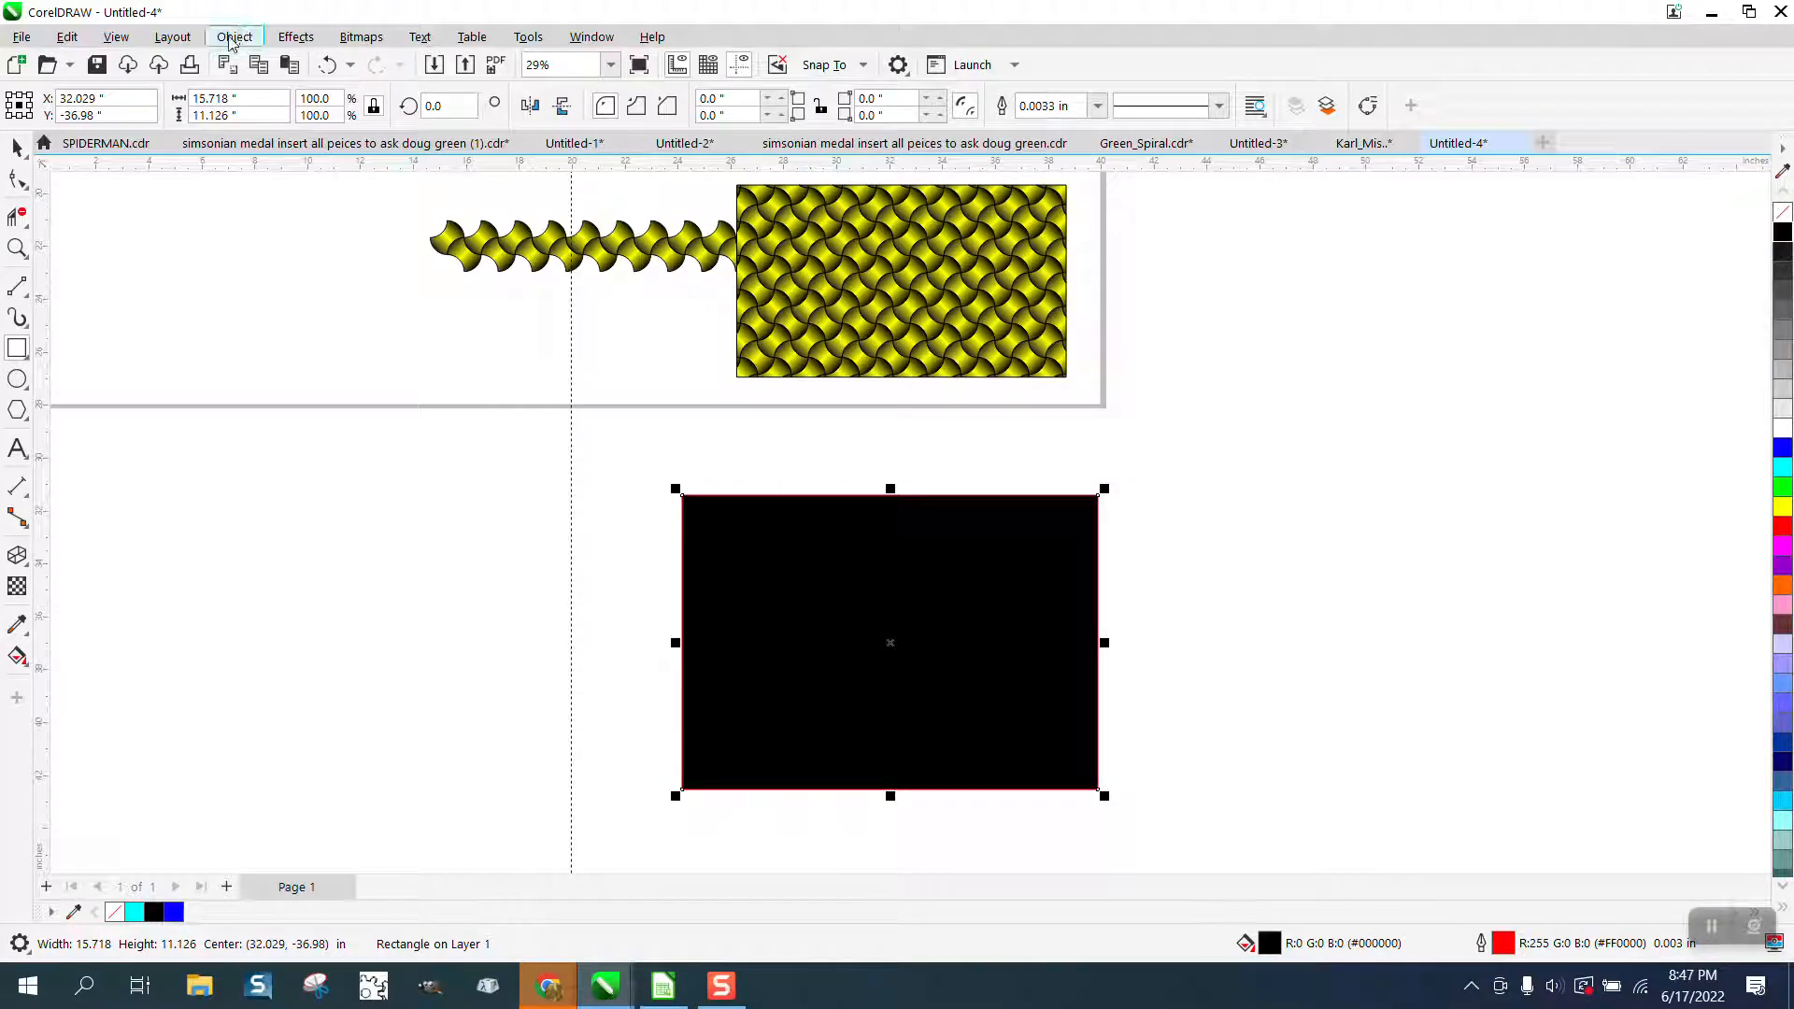
Send the new black rectangle to the back of the page so it lies behind the seven-row pattern.
{"action": "left_click", "coordinate": [234, 37]}
{"action": "mouse_move", "coordinate": [444, 381]}
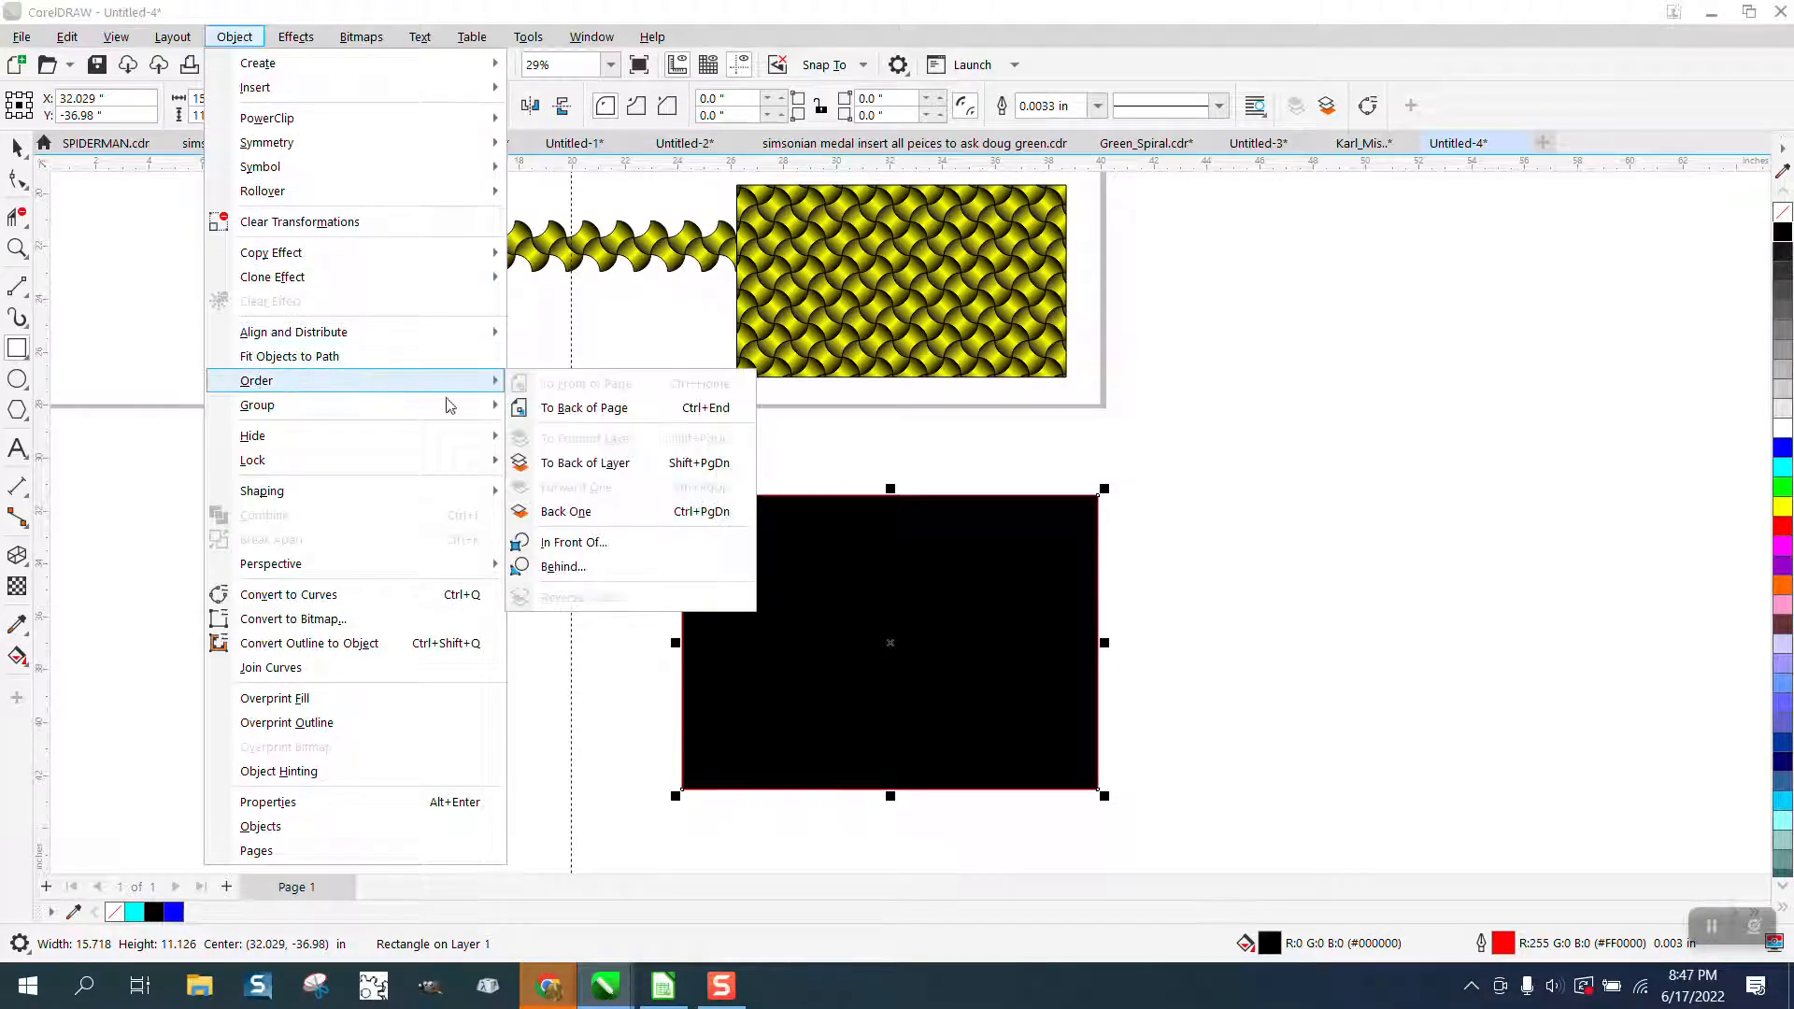
{"action": "left_click", "coordinate": [561, 415]}
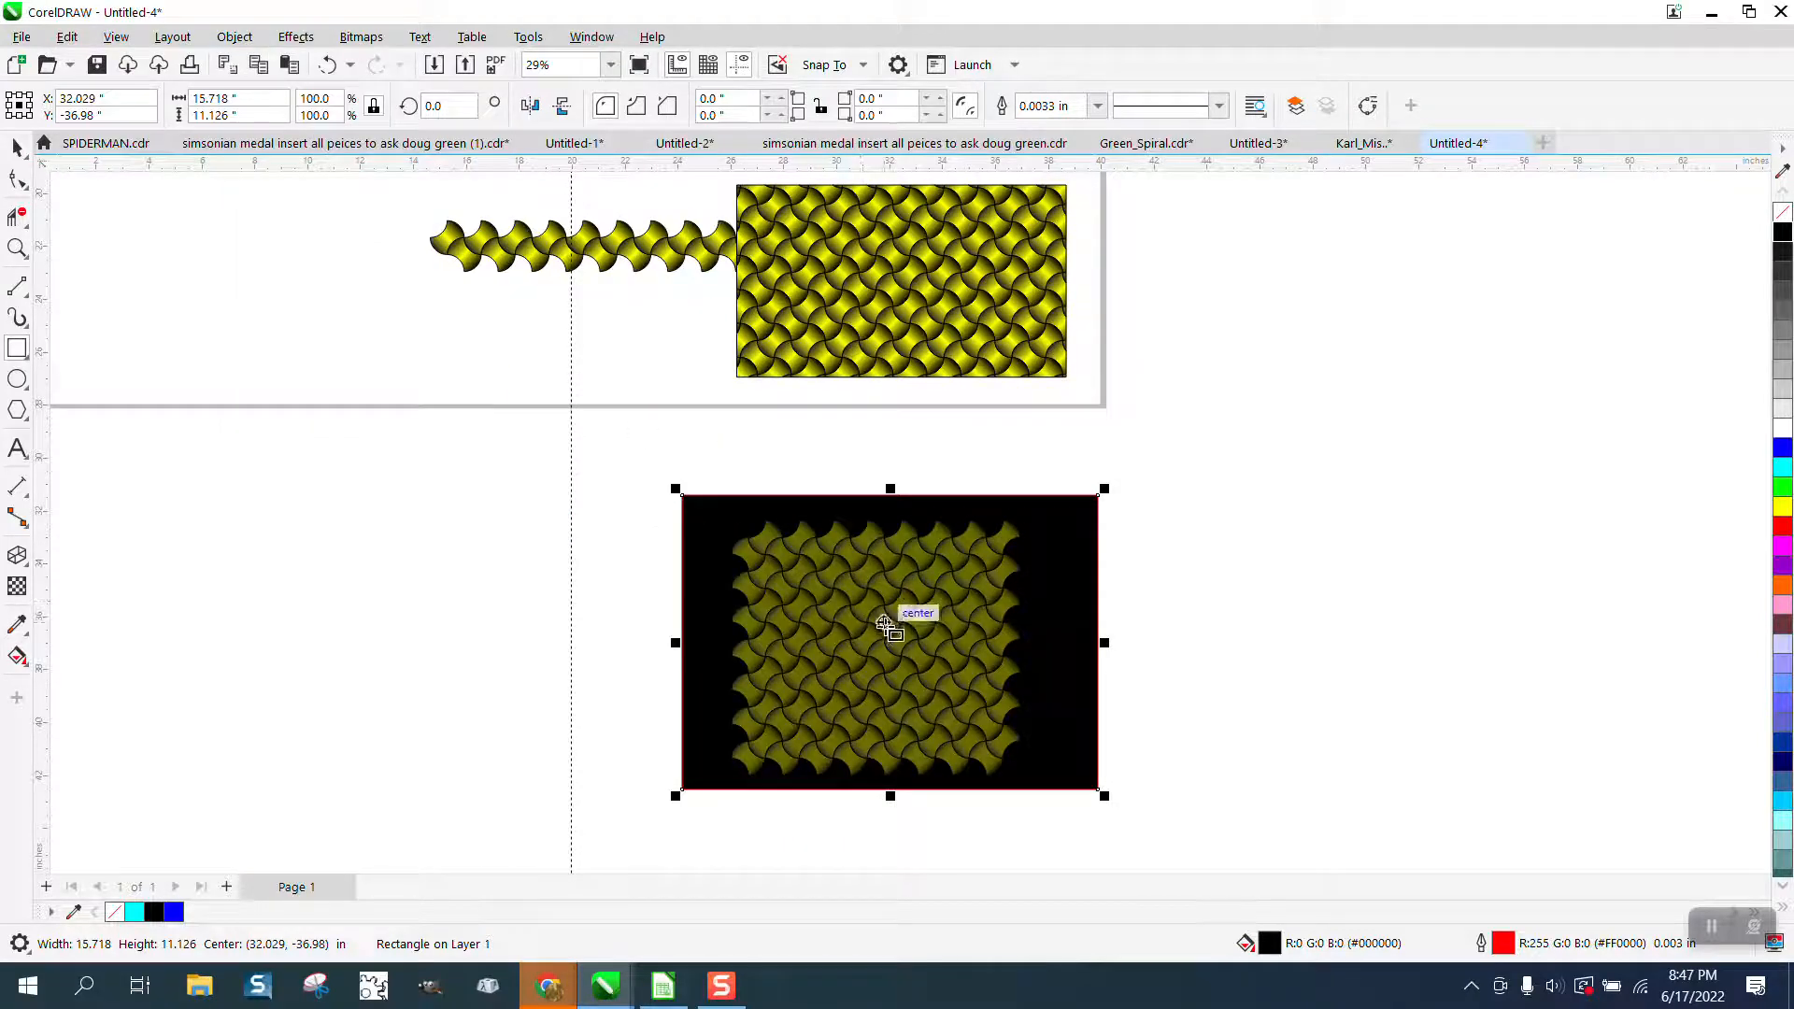
Examine the semi-transparent pattern against its black background at closer range.
{"action": "left_click", "coordinate": [17, 248]}
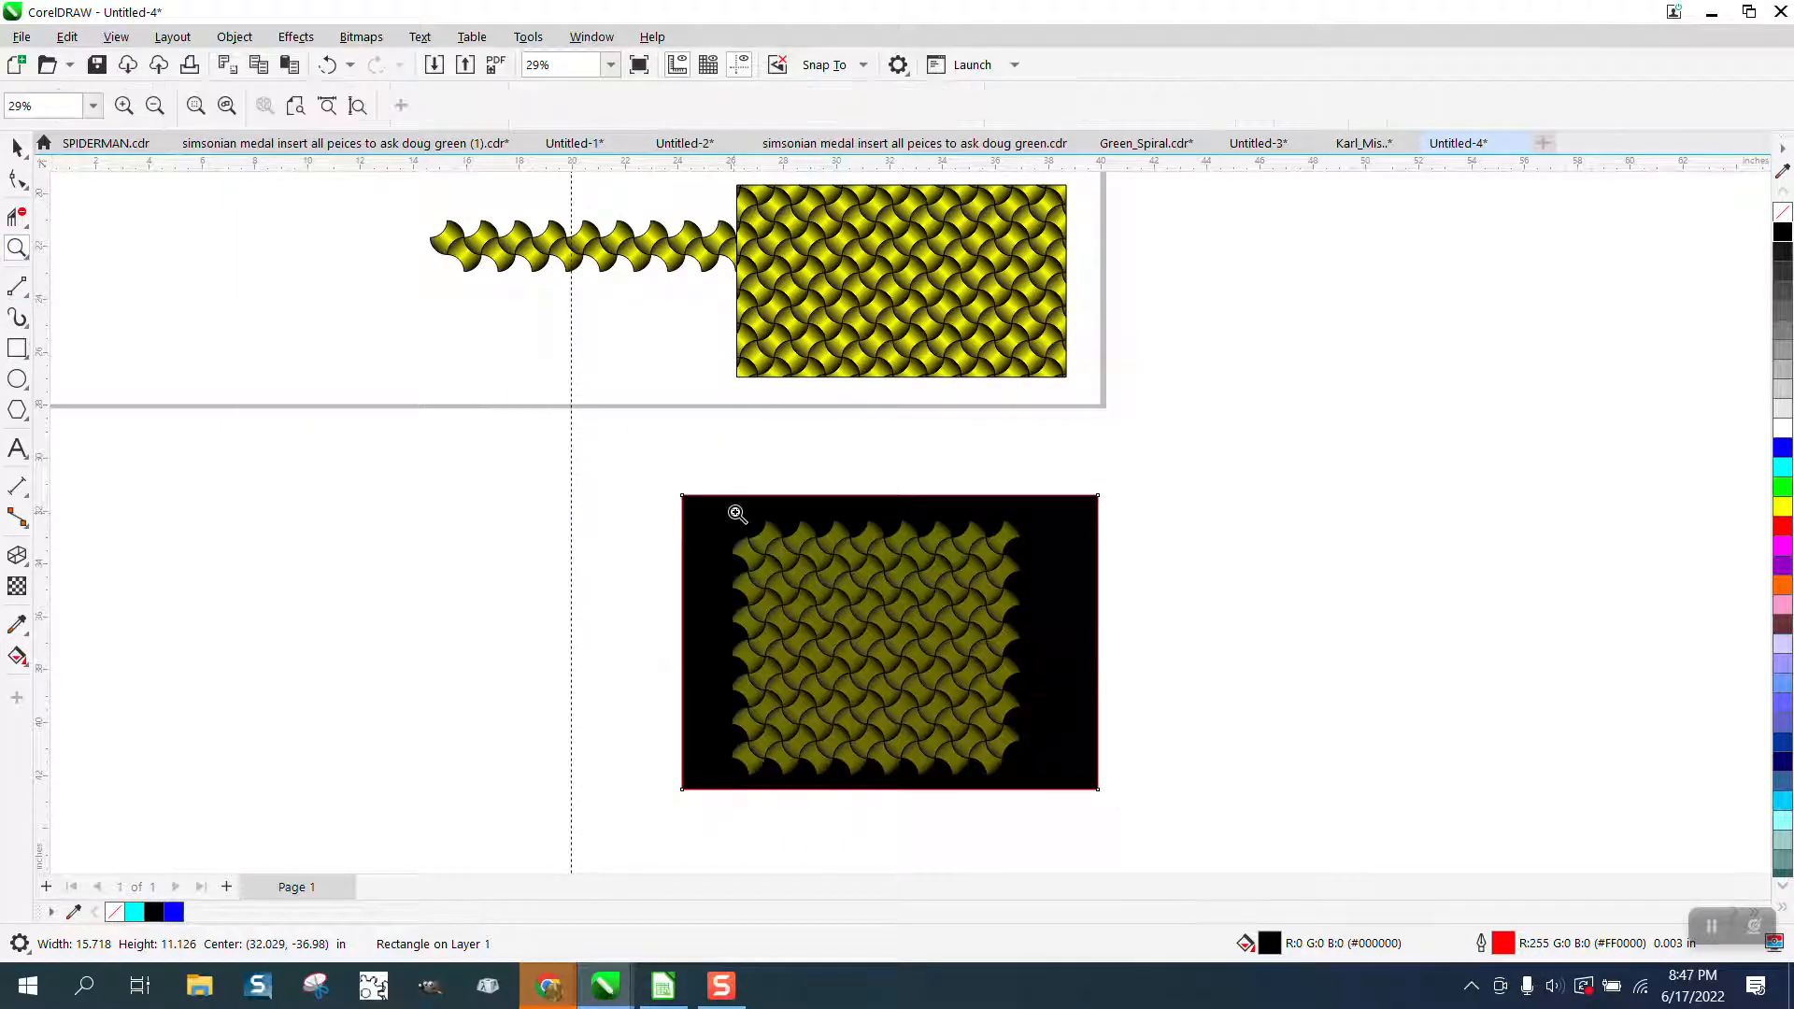
{"action": "left_click_drag", "start_coordinate": [733, 513], "coordinate": [1048, 661]}
{"action": "right_click", "coordinate": [917, 520]}
{"action": "right_click", "coordinate": [861, 488]}
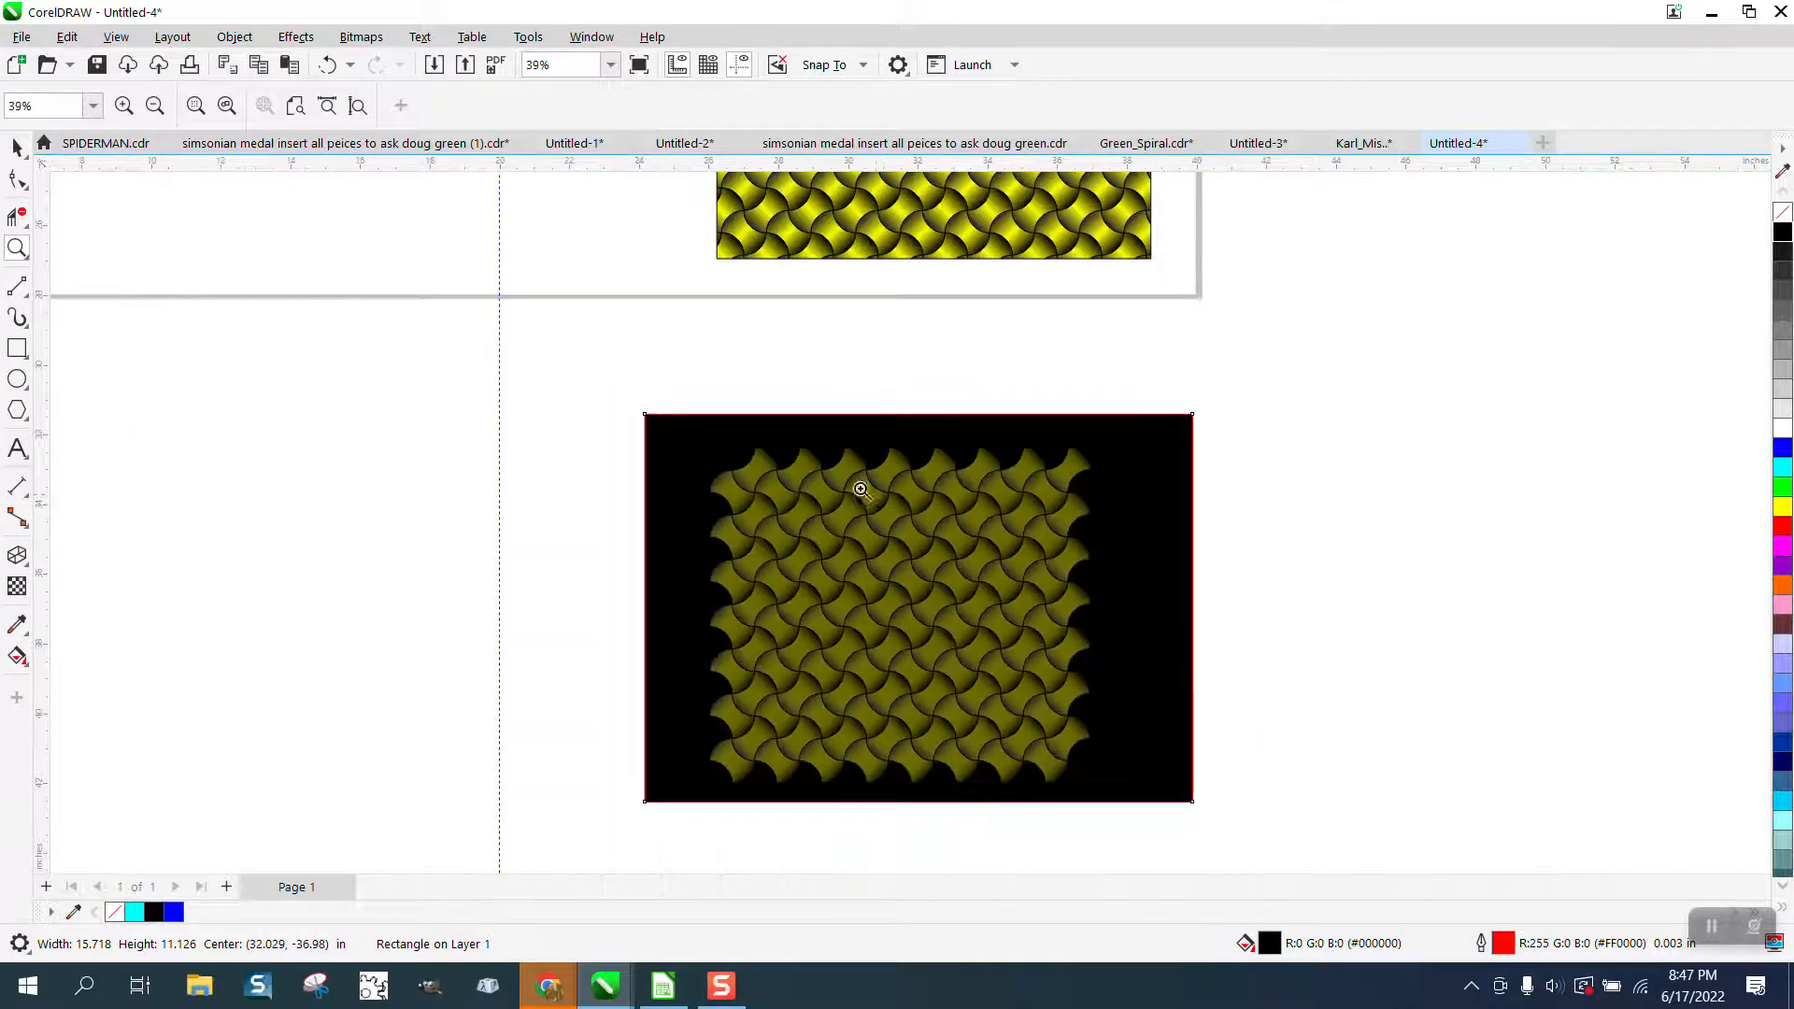
{"action": "left_click", "coordinate": [26, 163]}
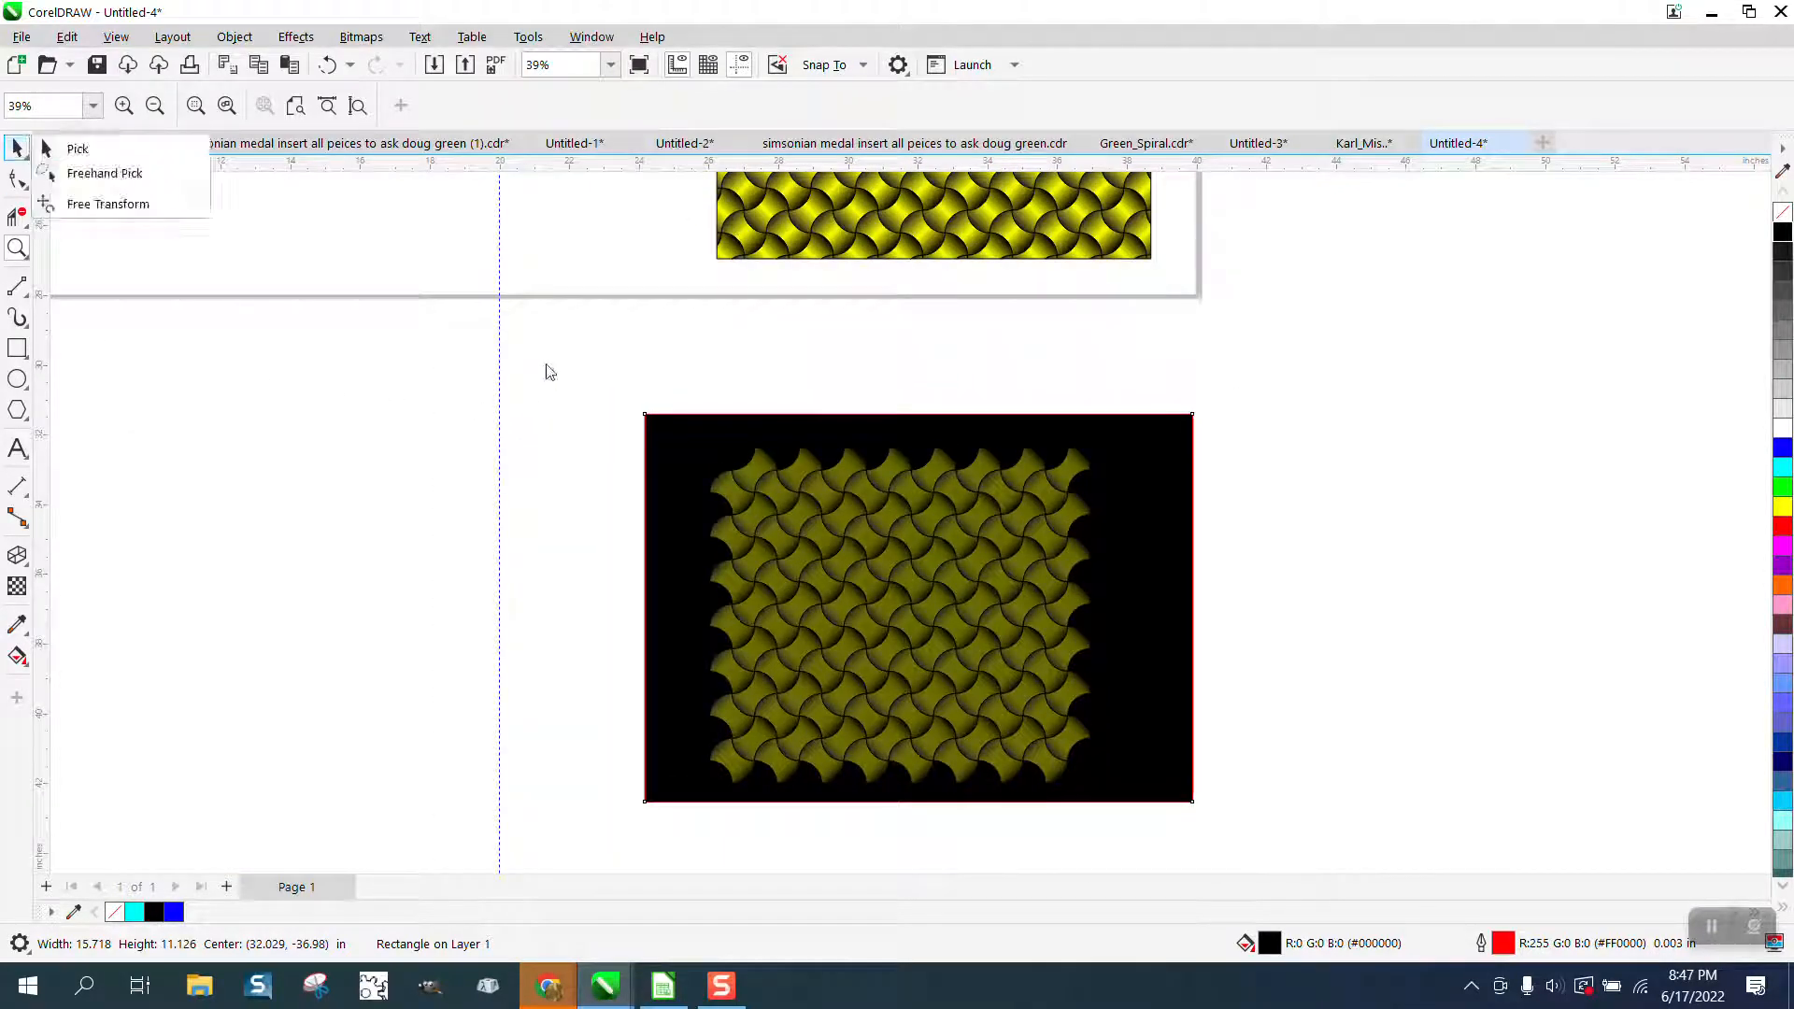
{"action": "left_click_drag", "start_coordinate": [549, 372], "coordinate": [1076, 770]}
{"action": "right_click", "coordinate": [1013, 773]}
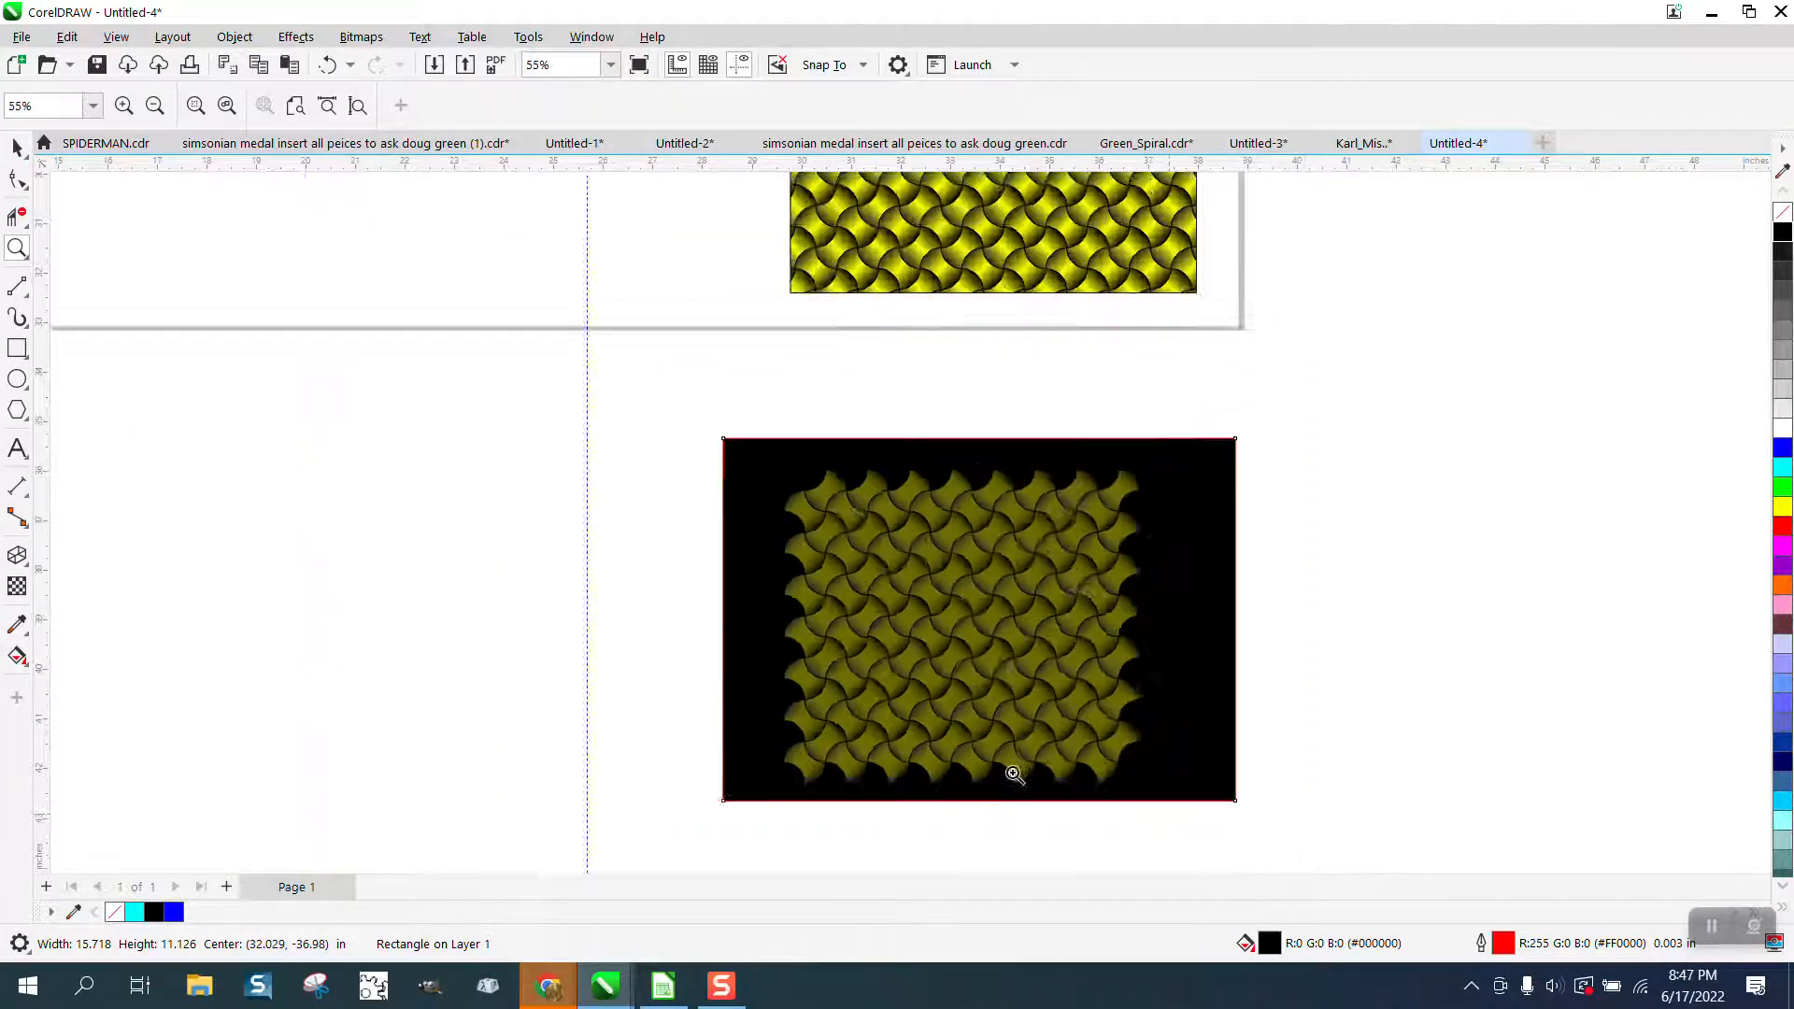
Select all the opaque yellow patterns and the single yellow row on the page and move them off its lower-left corner.
{"action": "scroll", "coordinate": [1013, 774], "scroll_direction": "down", "scroll_amount": 6}
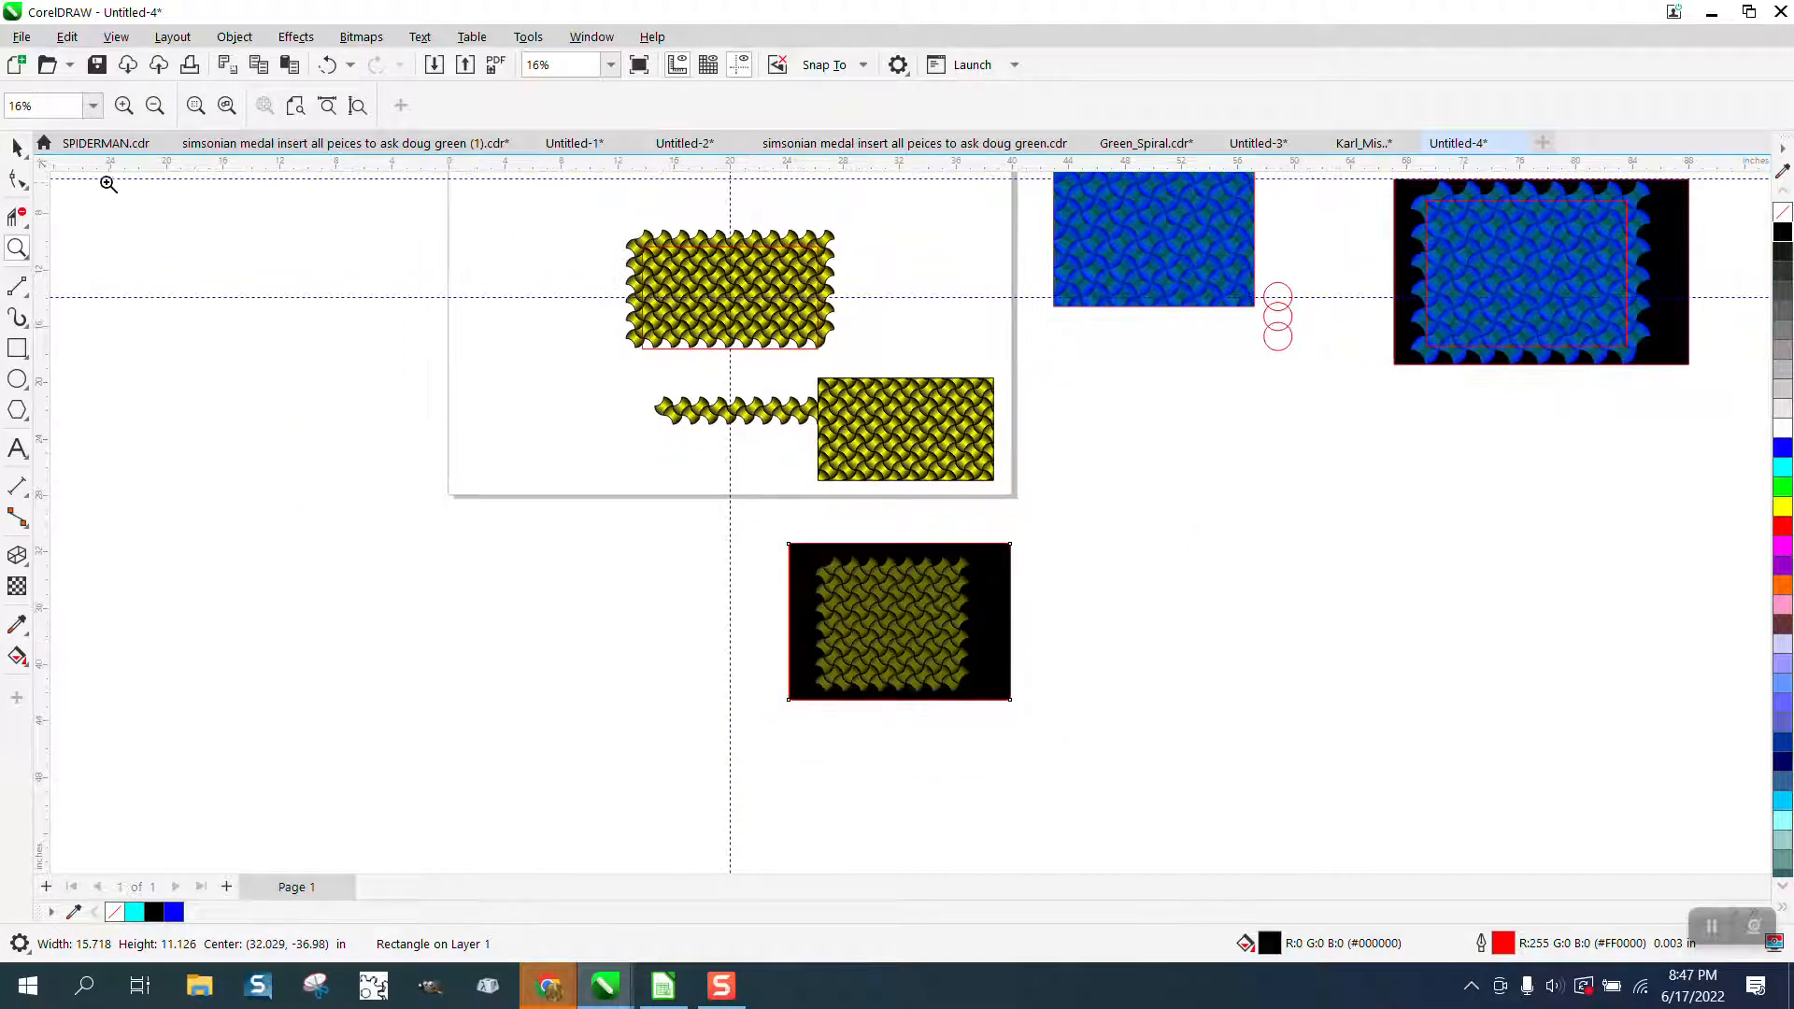
{"action": "left_click", "coordinate": [17, 147]}
{"action": "left_click_drag", "start_coordinate": [564, 203], "coordinate": [1056, 523]}
{"action": "left_click_drag", "start_coordinate": [815, 373], "coordinate": [580, 612]}
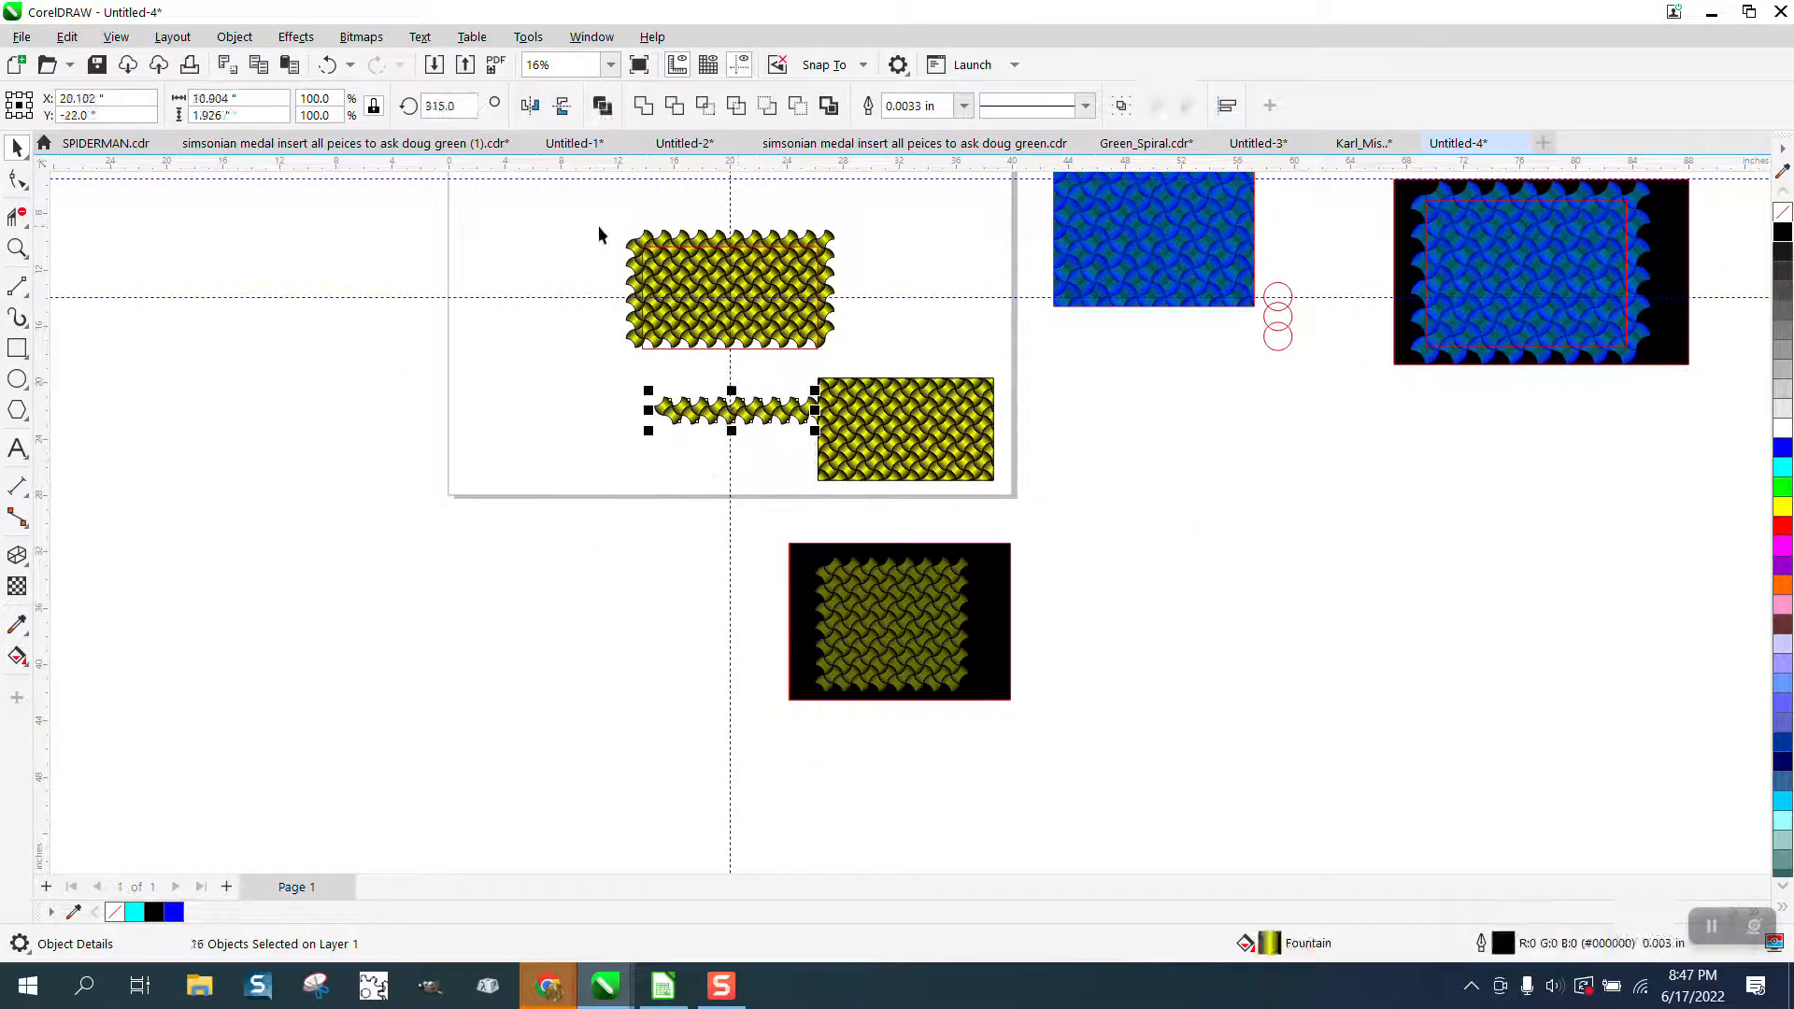
{"action": "left_click_drag", "start_coordinate": [598, 226], "coordinate": [1067, 506]}
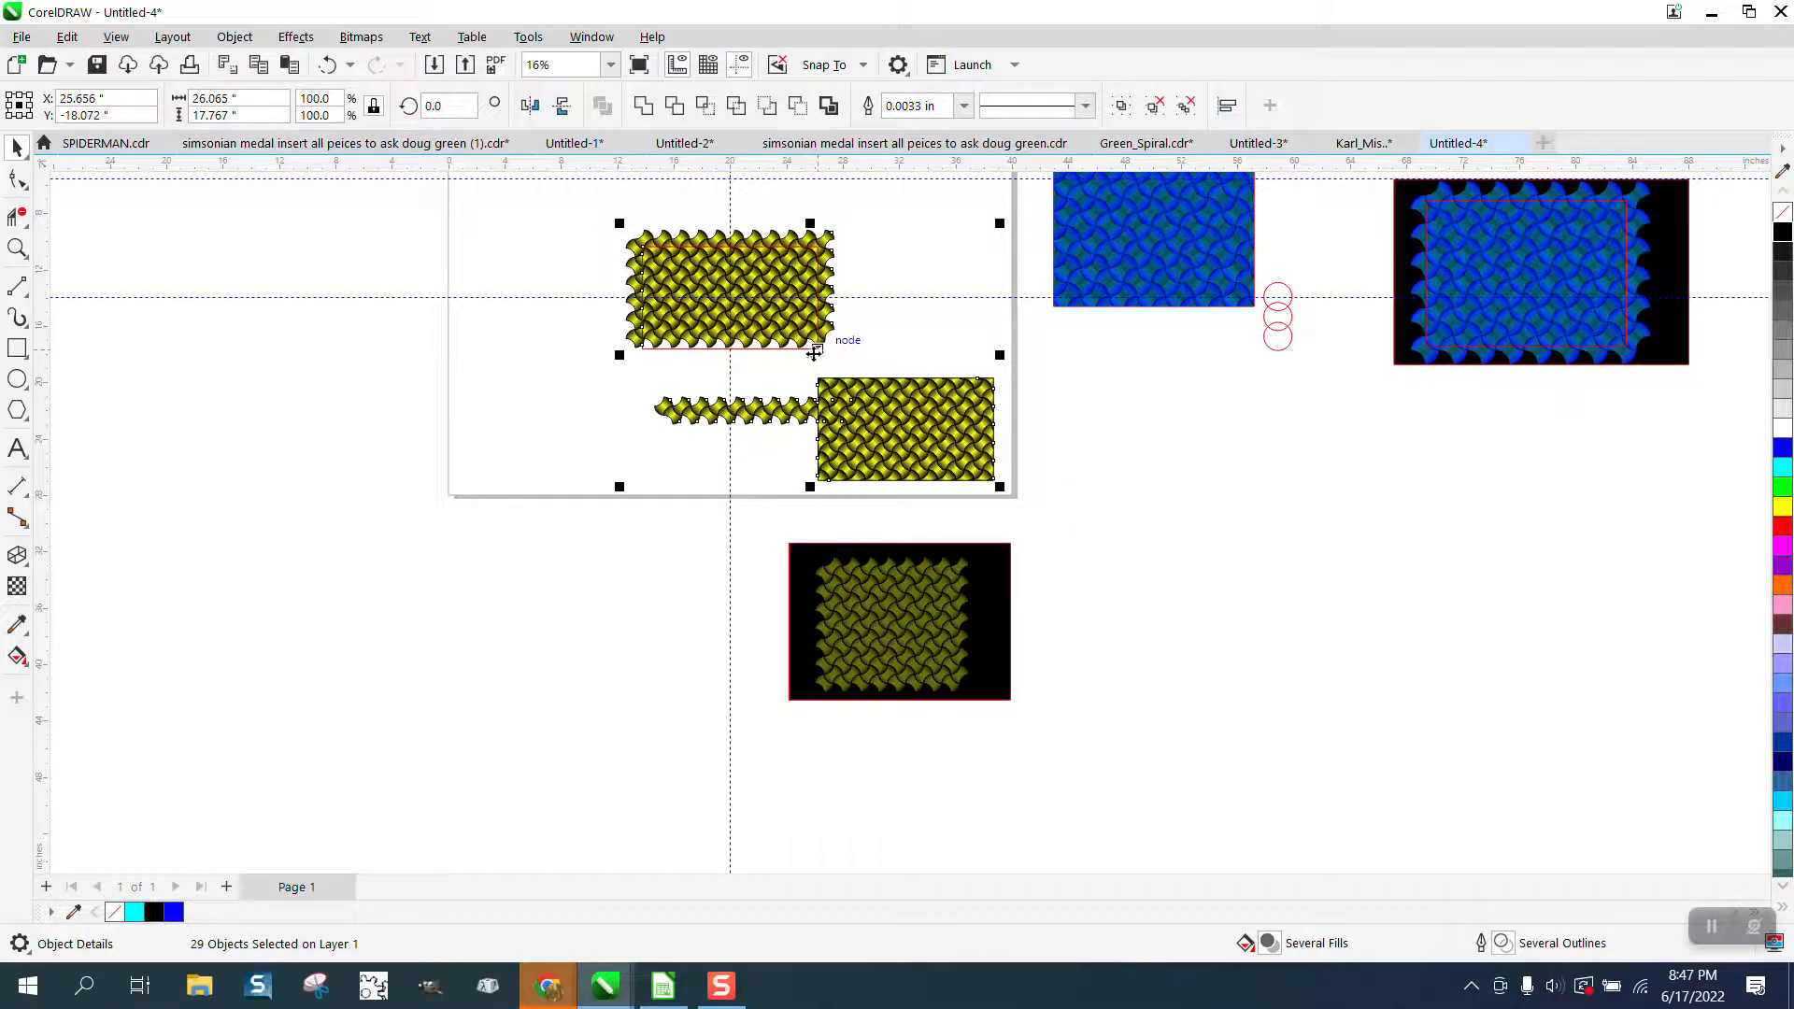
{"action": "left_click_drag", "start_coordinate": [814, 353], "coordinate": [539, 646]}
Center the grouped semi-transparent pattern and the black rectangle on the page.
{"action": "left_click", "coordinate": [898, 645]}
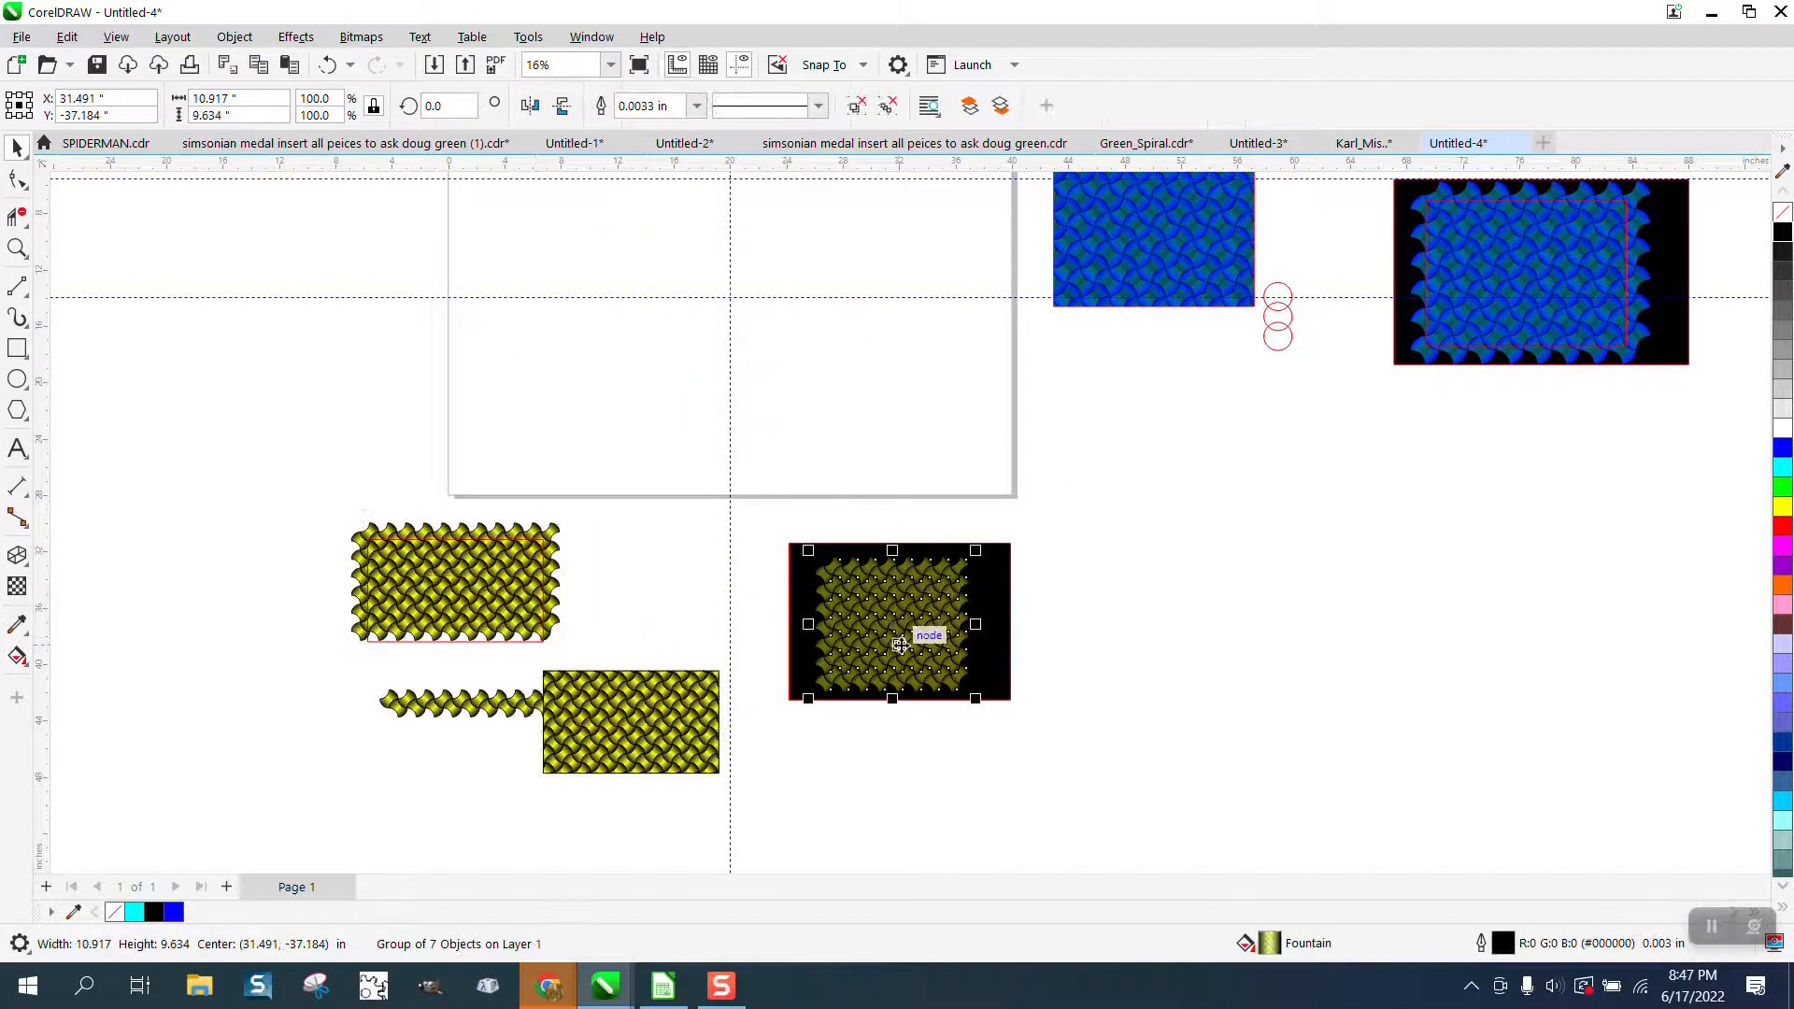
{"action": "key", "text": "p"}
{"action": "left_click", "coordinate": [881, 590]}
{"action": "key", "text": "p"}
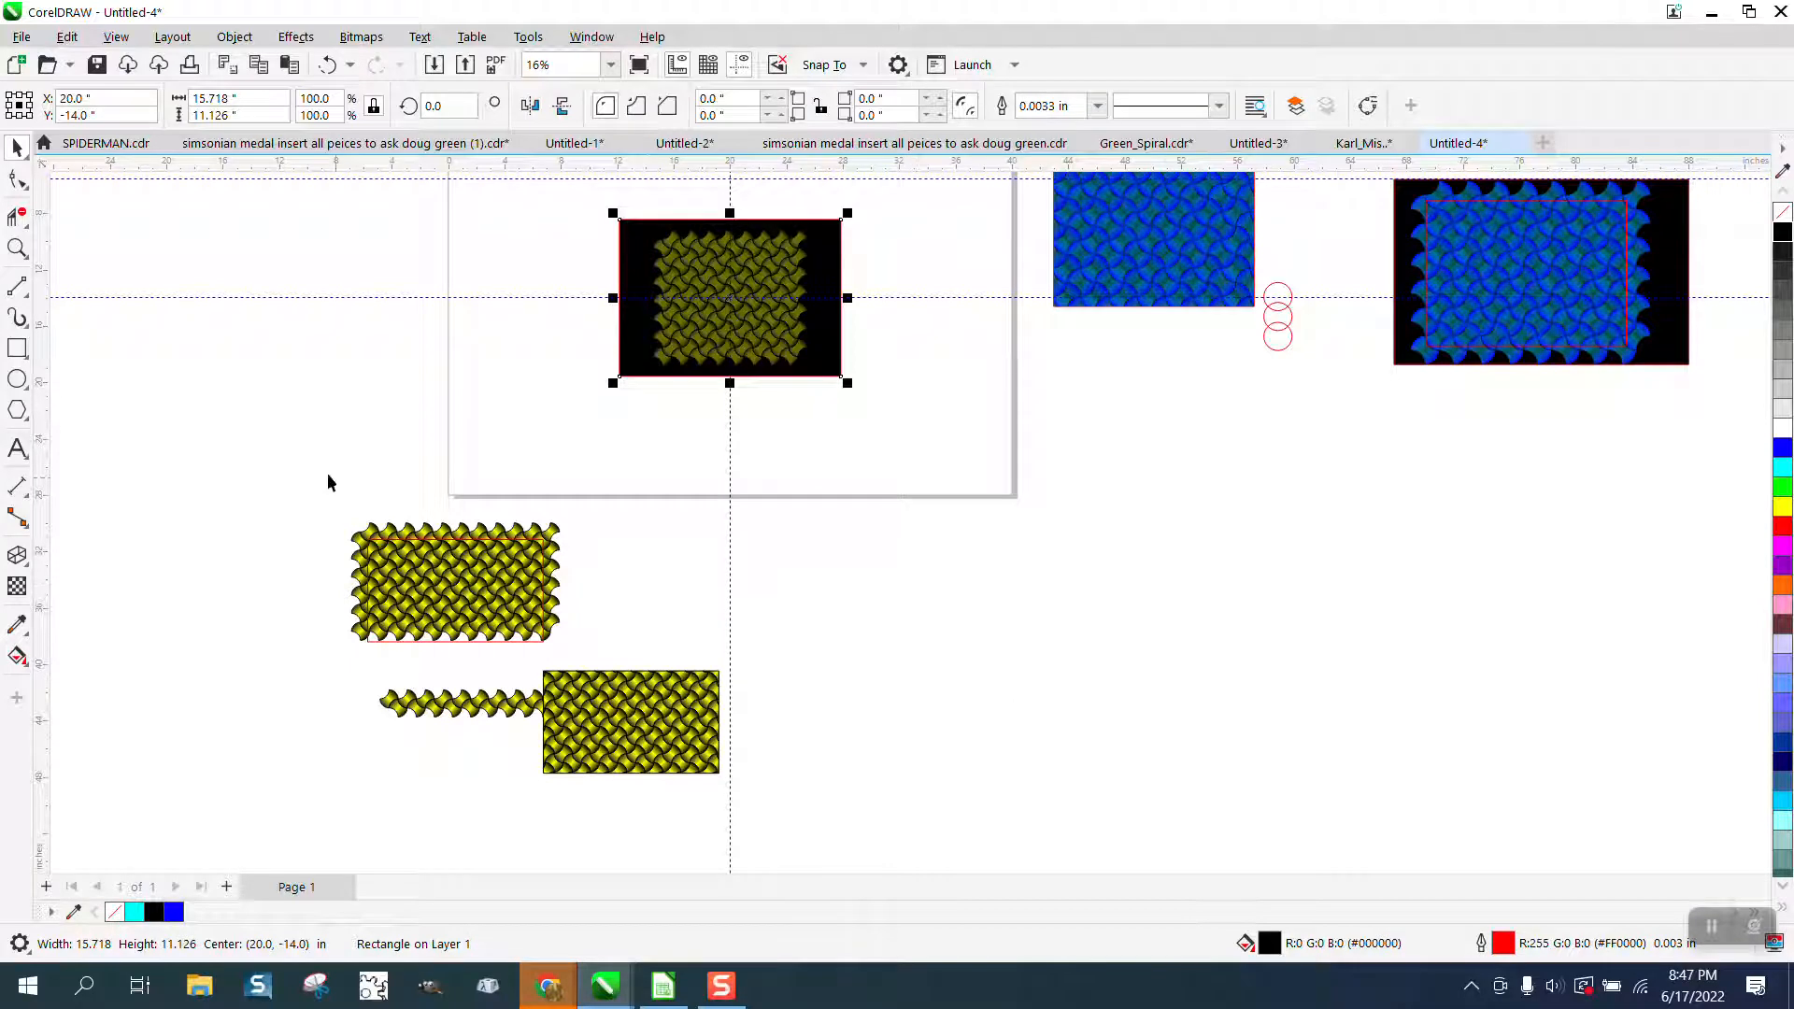
Draw an unfilled rectangle about 8.7 by 7.8 inches inside the pattern's edges and center it on the page.
{"action": "scroll", "coordinate": [328, 482], "scroll_direction": "down", "scroll_amount": 1}
{"action": "left_click", "coordinate": [16, 347]}
{"action": "left_click", "coordinate": [17, 248]}
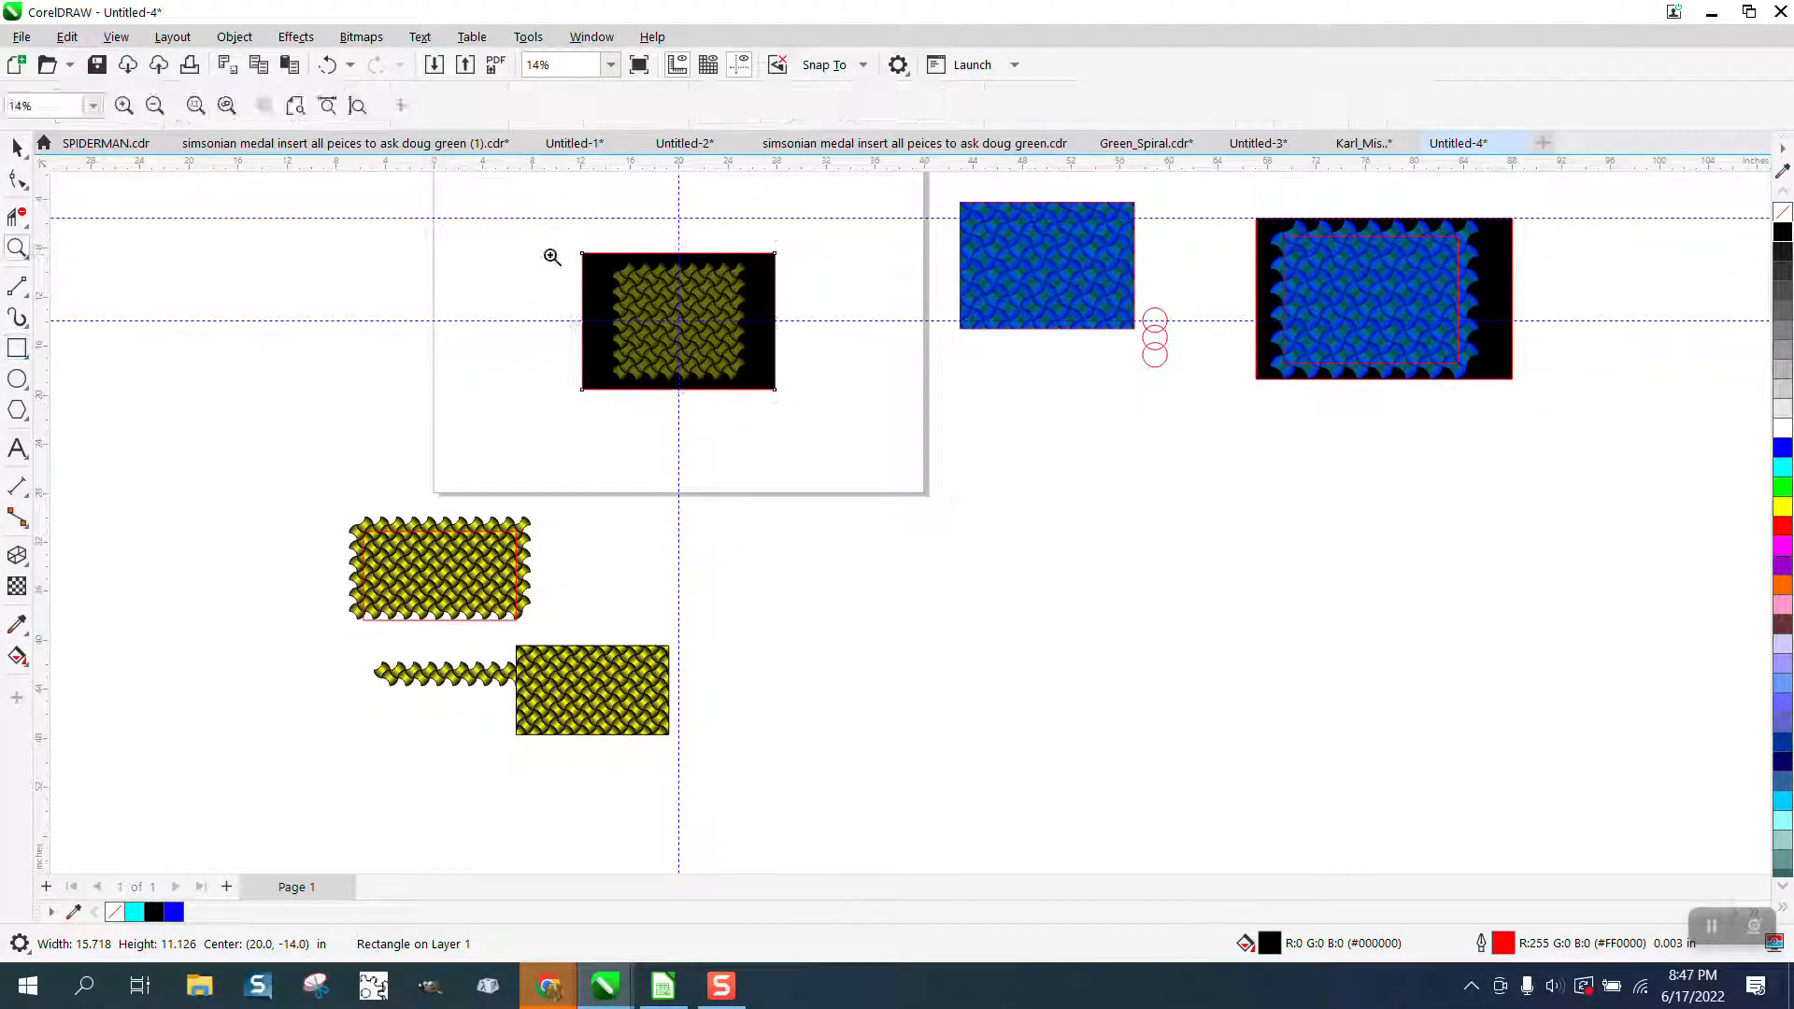
{"action": "left_click_drag", "start_coordinate": [559, 241], "coordinate": [805, 404]}
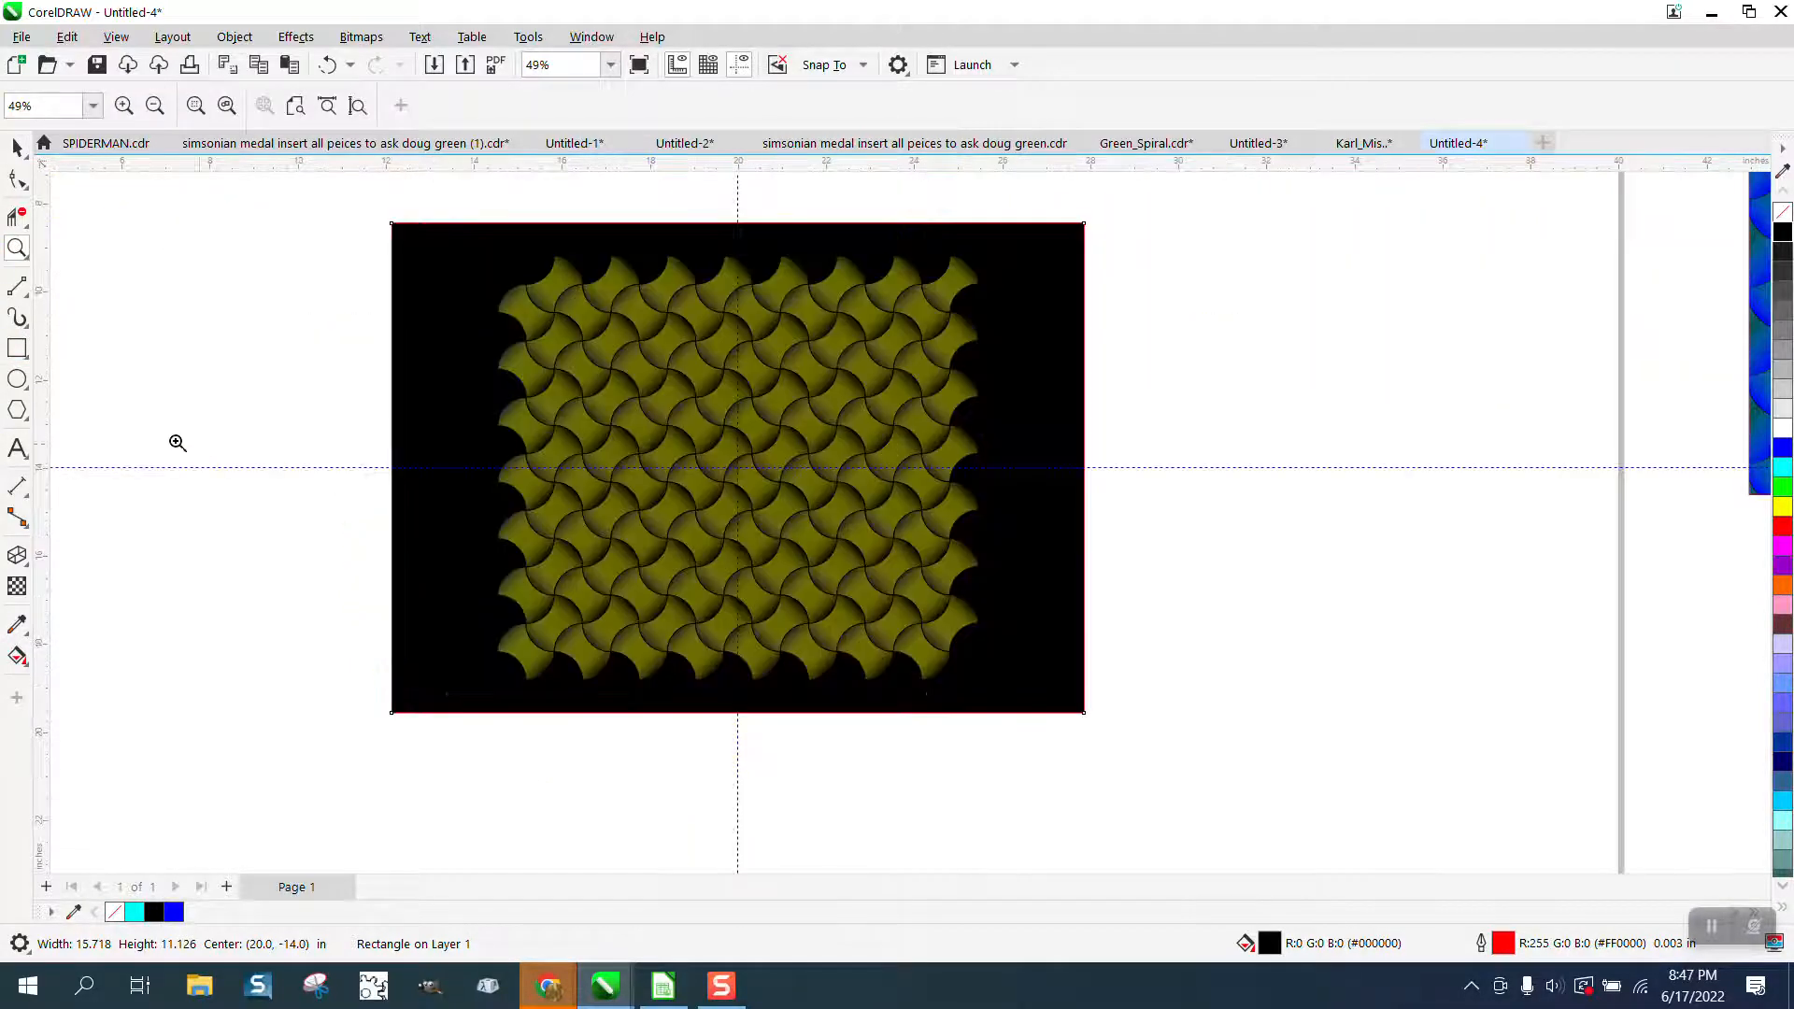
{"action": "left_click", "coordinate": [17, 347]}
{"action": "left_click_drag", "start_coordinate": [545, 379], "coordinate": [930, 643]}
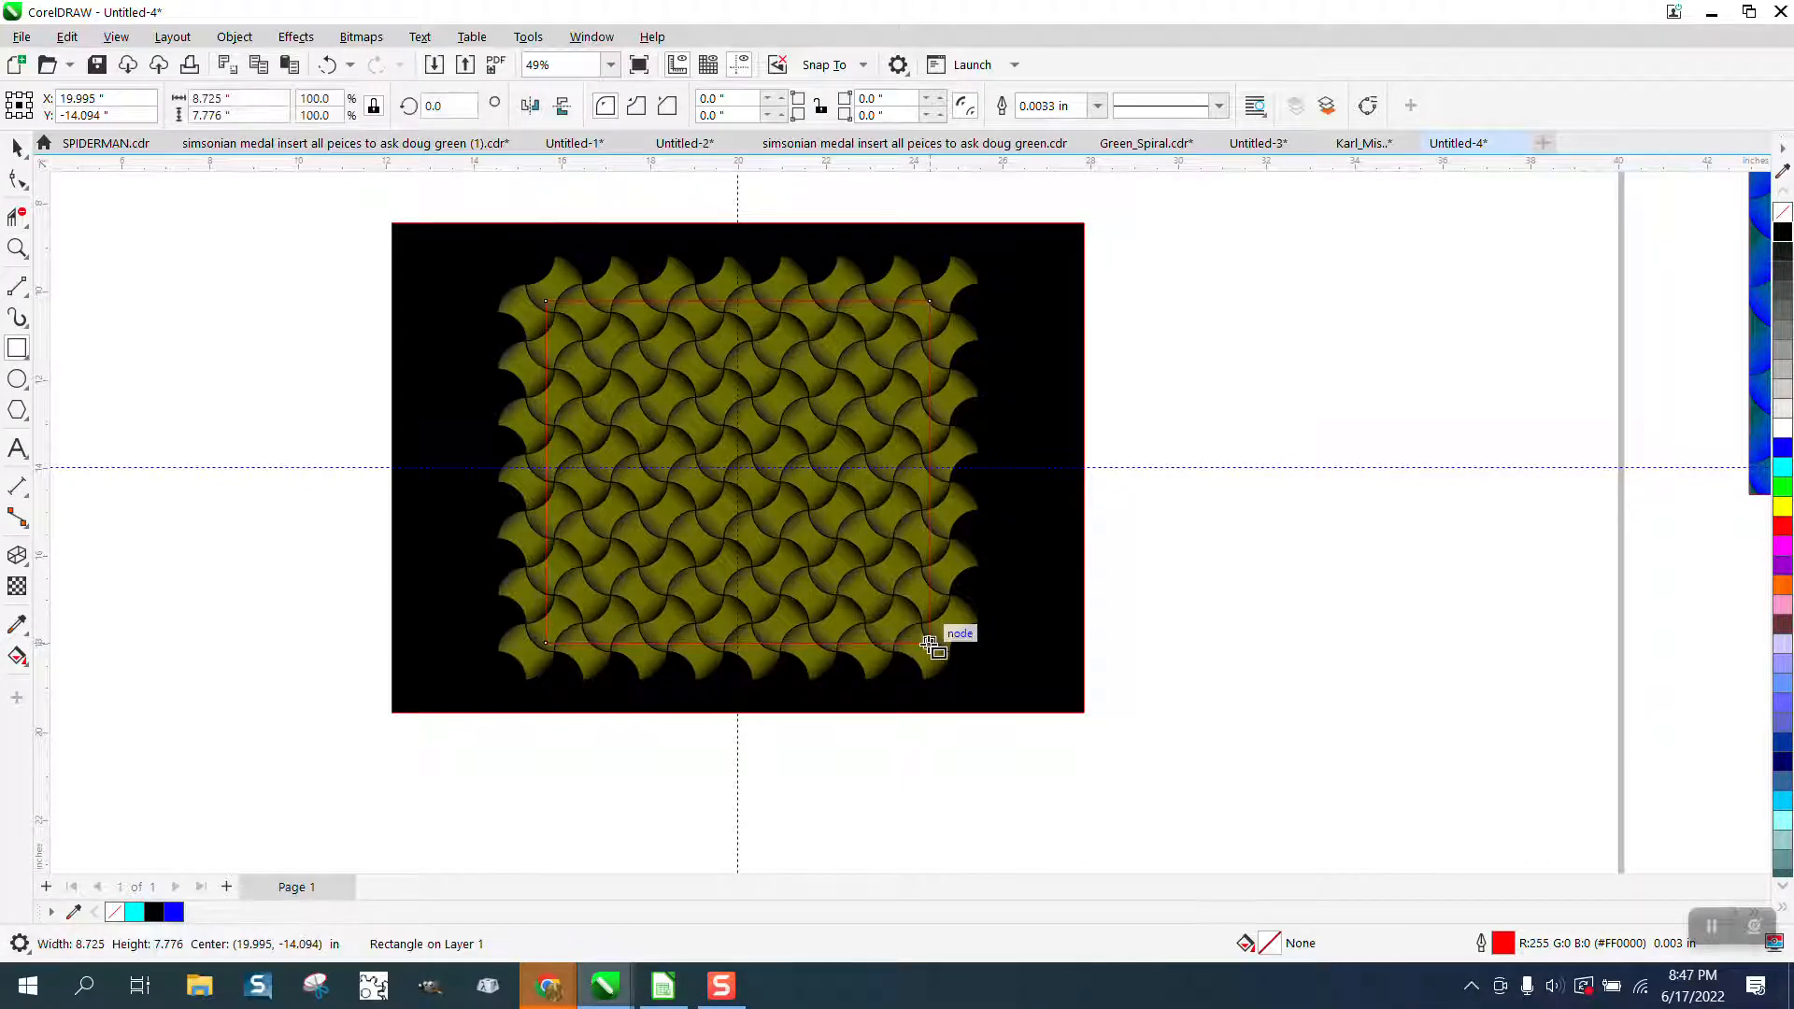
{"action": "key", "text": "p"}
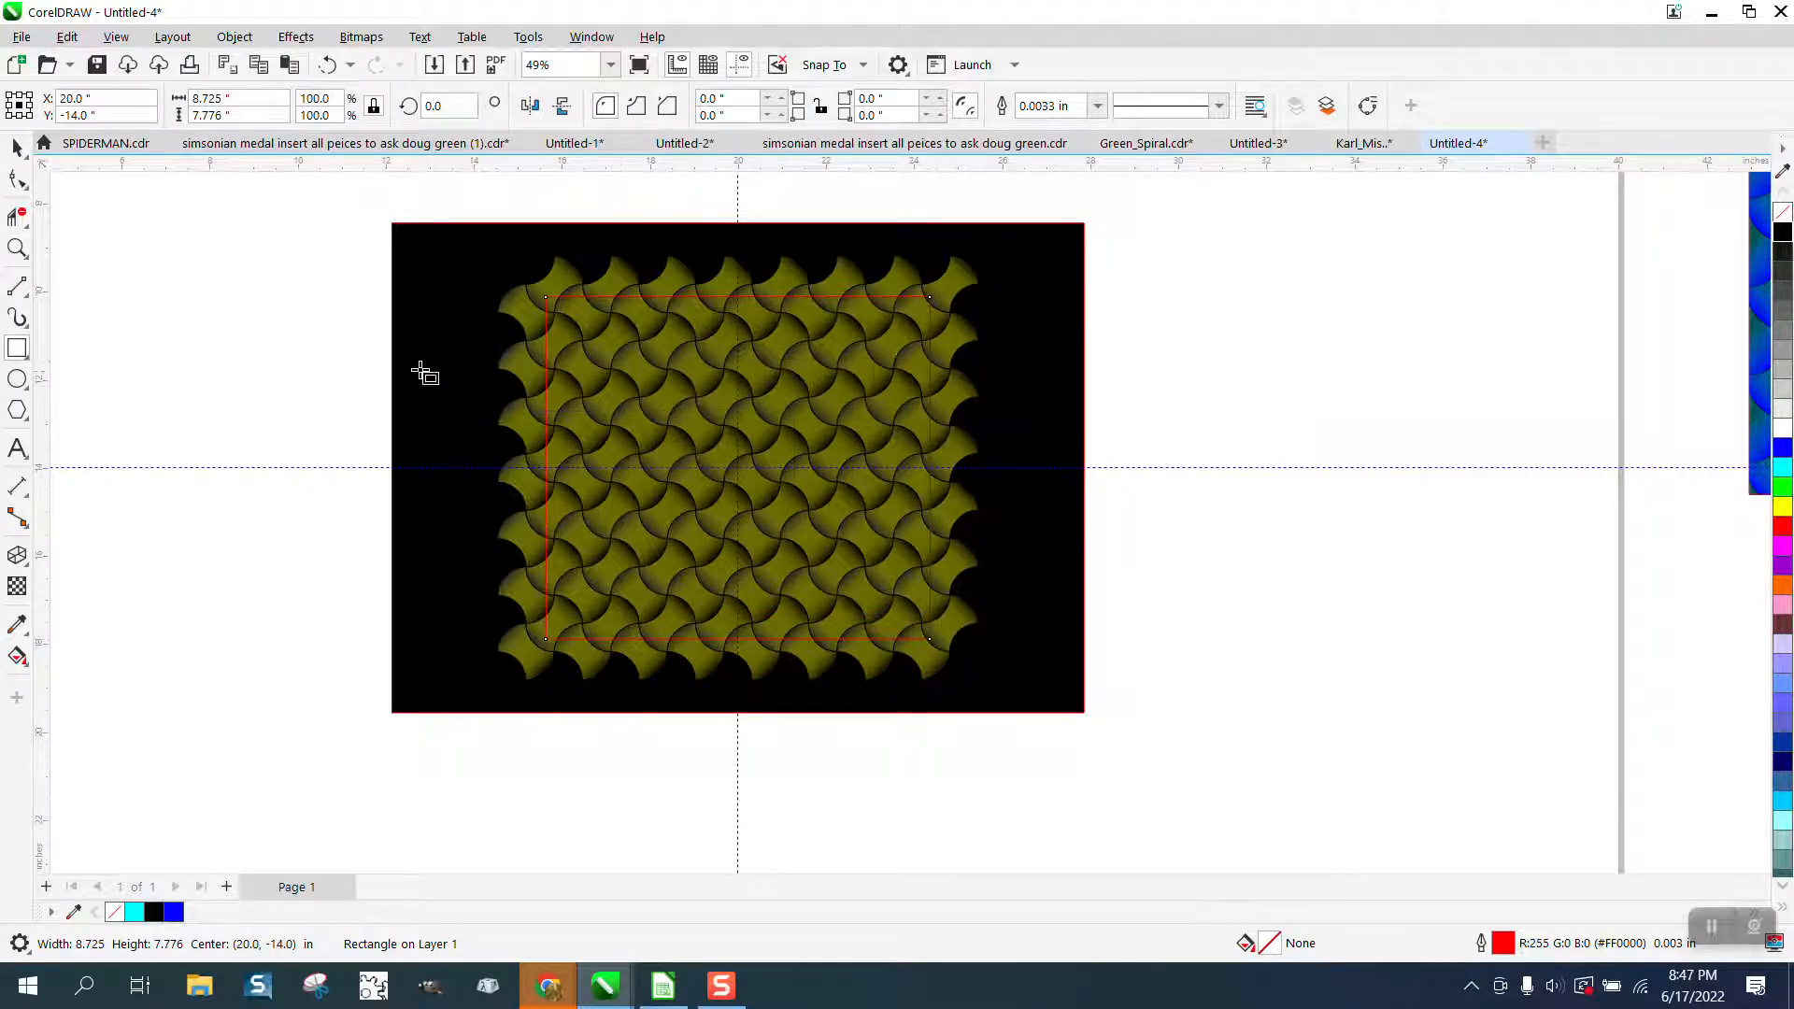
Move the unfilled rectangle about 14.6 inches to the right, beside the black rectangle.
{"action": "left_click", "coordinate": [15, 147]}
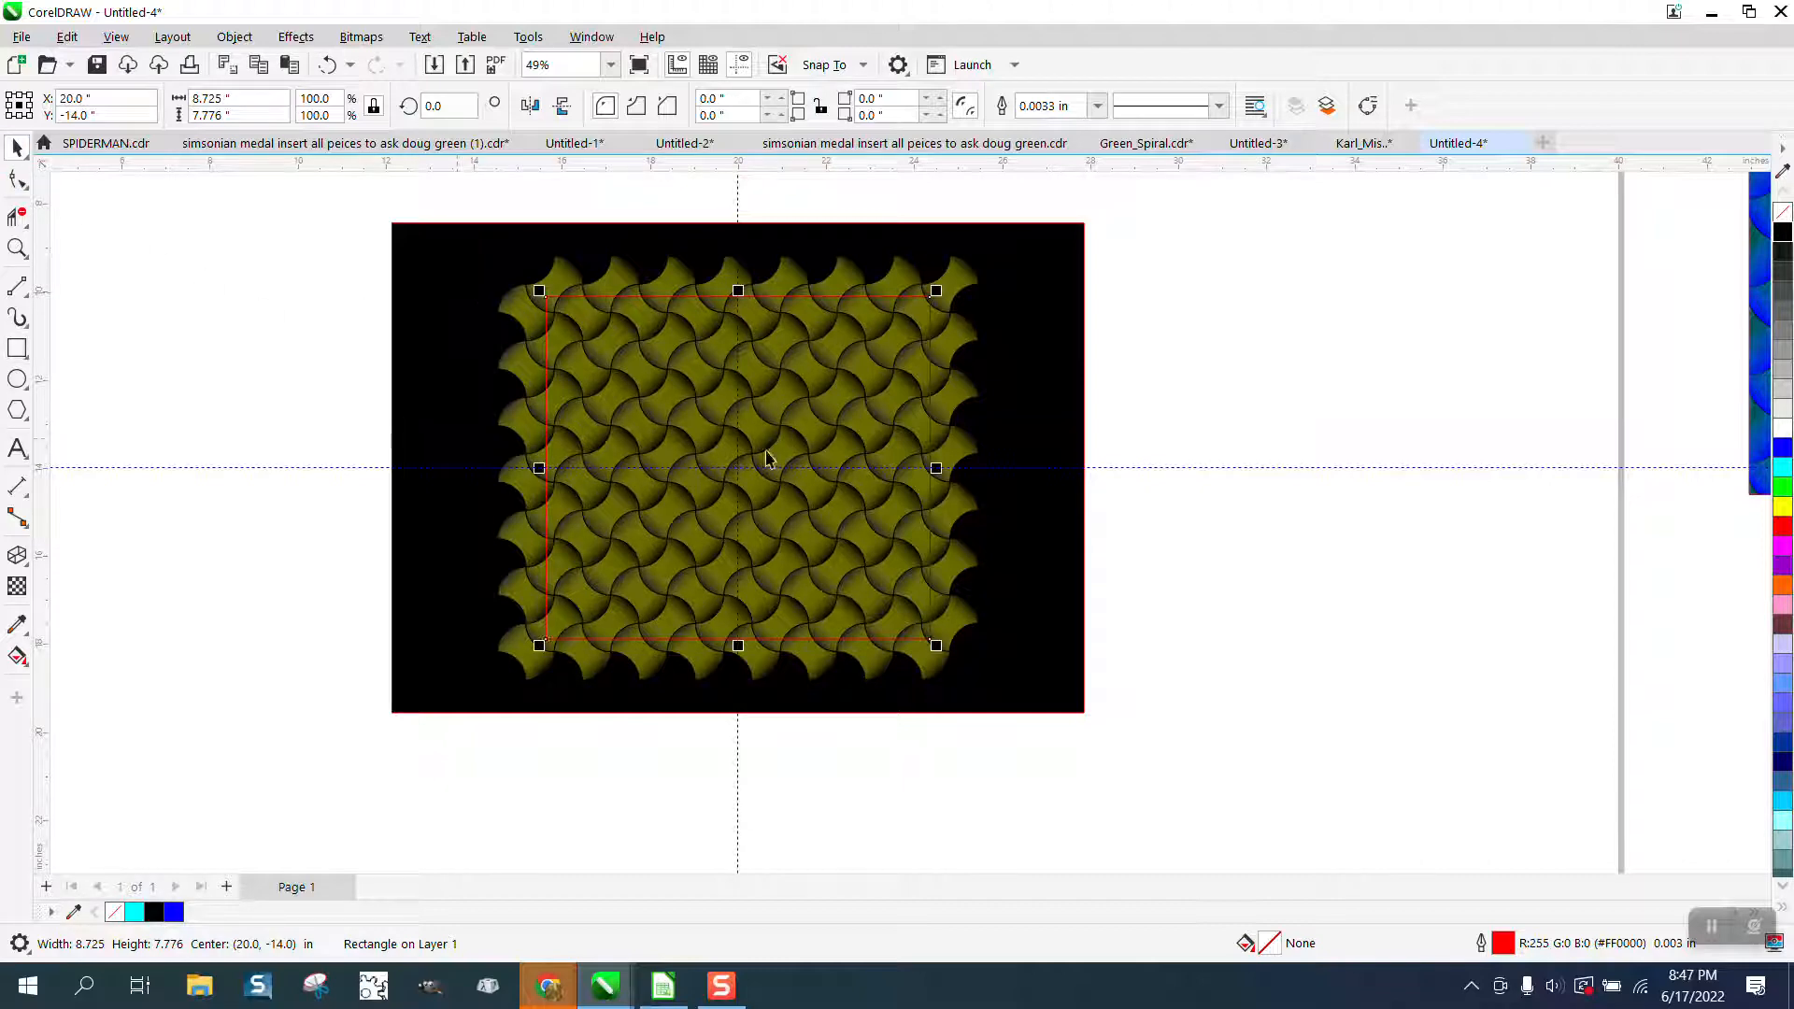
{"action": "left_click_drag", "start_coordinate": [766, 457], "coordinate": [1409, 496]}
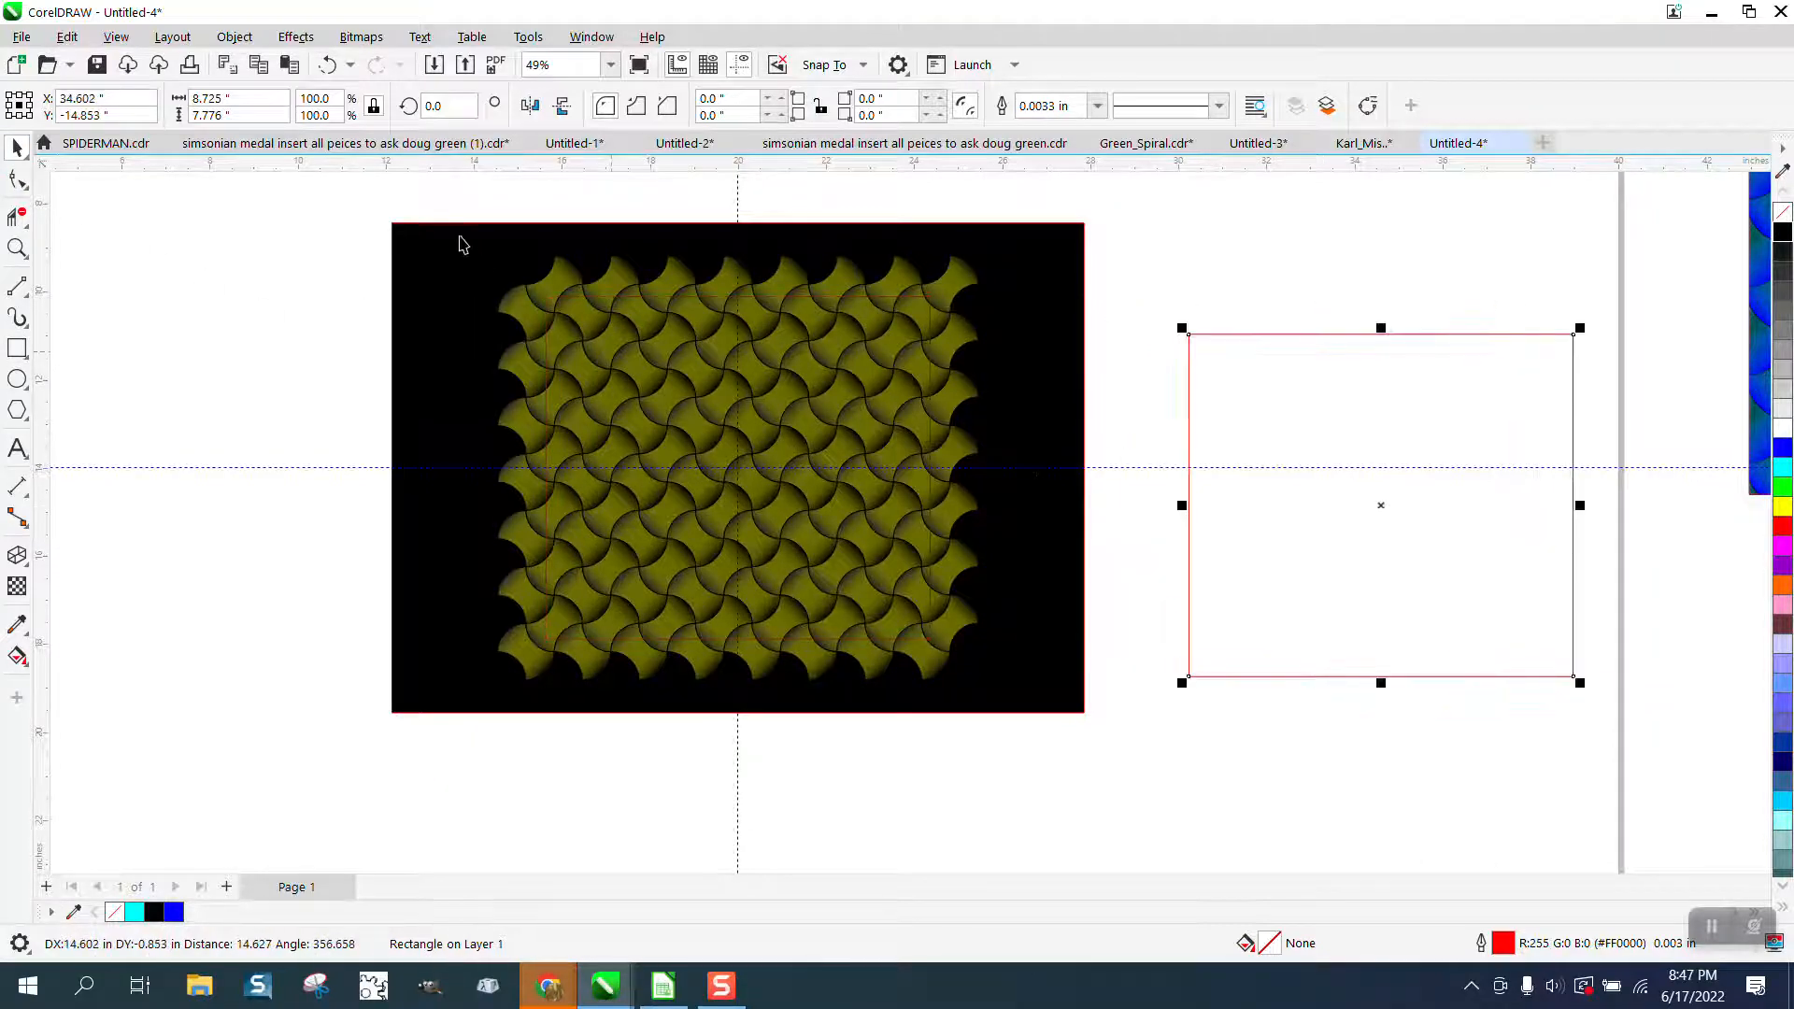
Group the semi-transparent woven pattern together with the black rectangle behind it.
{"action": "left_click_drag", "start_coordinate": [379, 199], "coordinate": [1140, 786]}
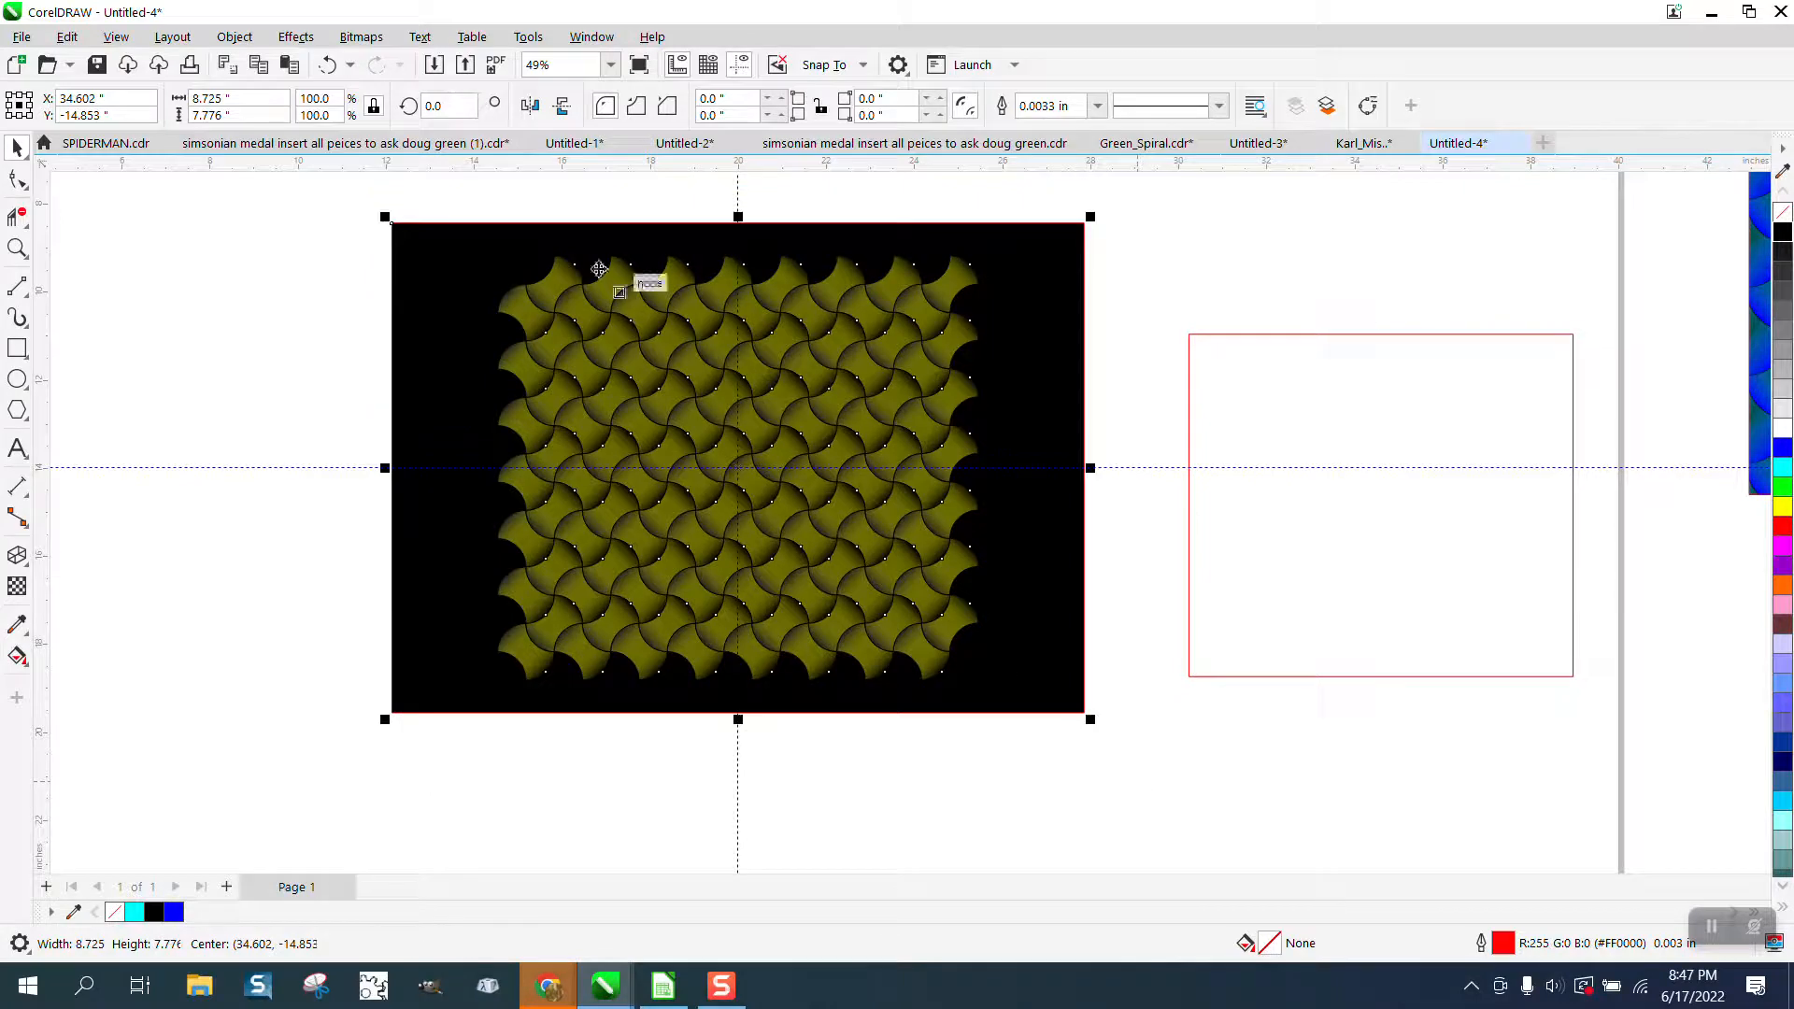
{"action": "left_click", "coordinate": [234, 36]}
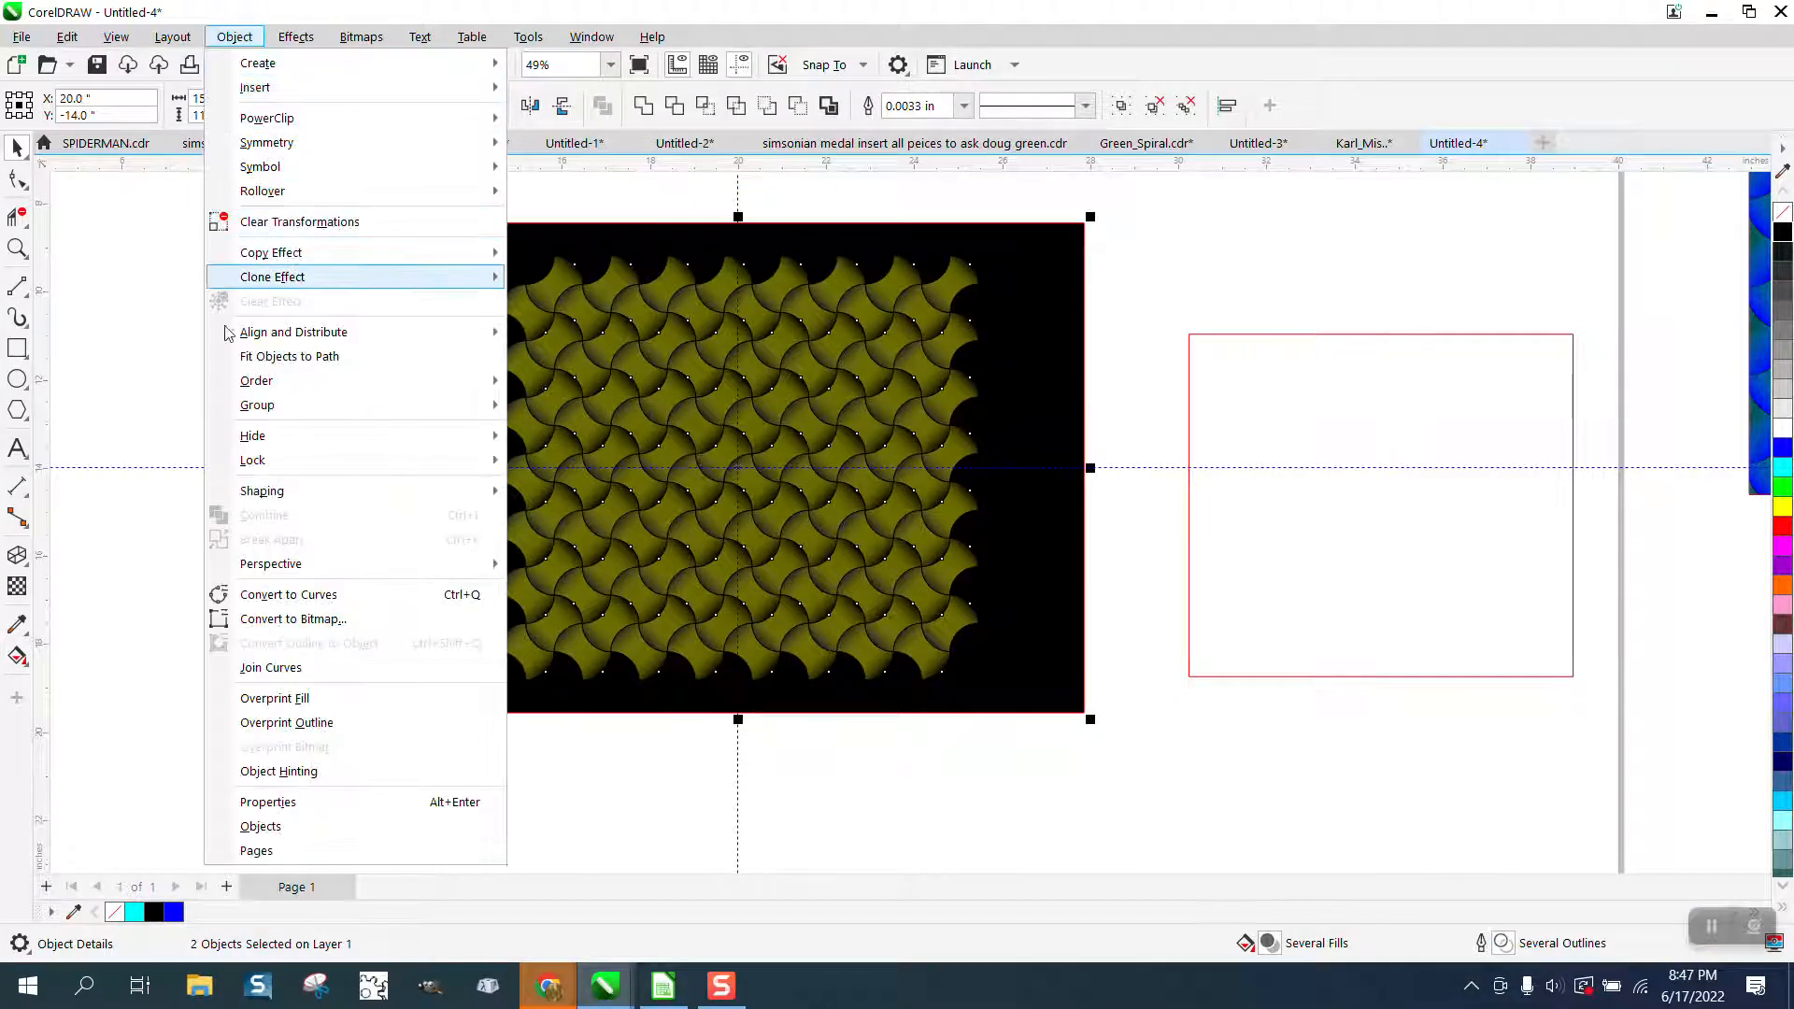
{"action": "mouse_move", "coordinate": [259, 387]}
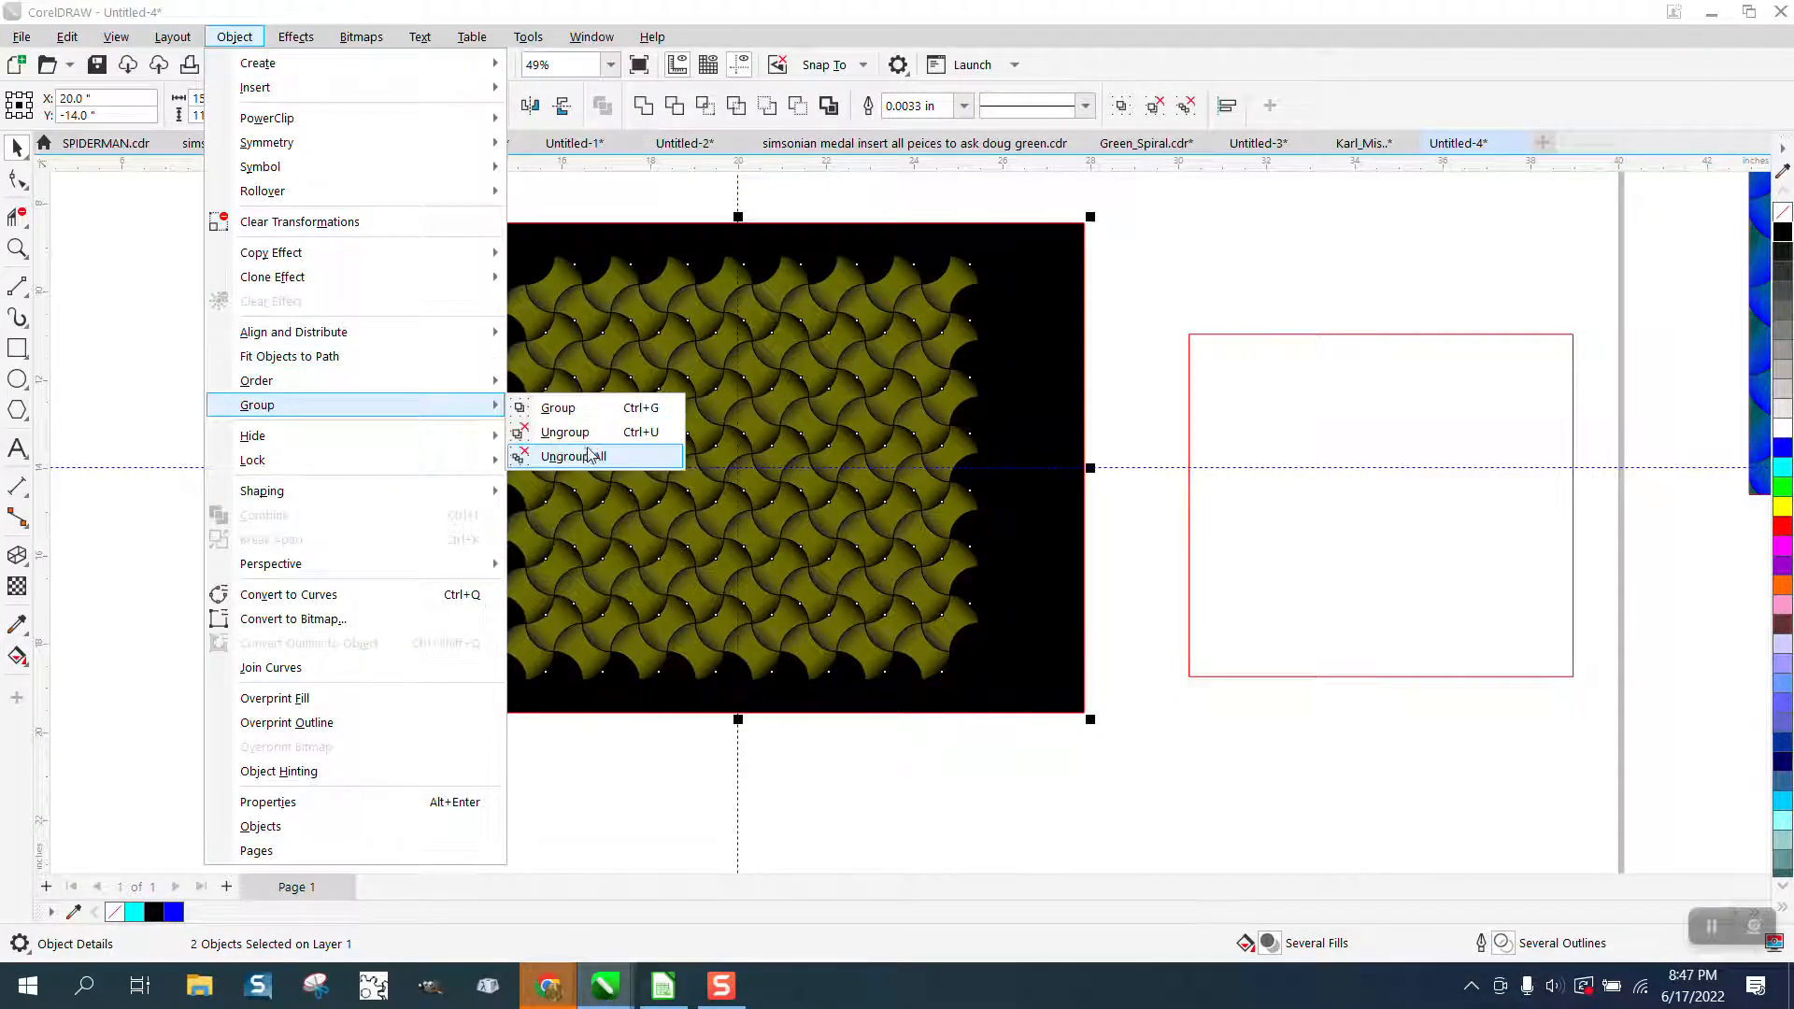
{"action": "left_click", "coordinate": [560, 405]}
Center the unfilled rectangle on the page and intersect it with the grouped pattern and black rectangle.
{"action": "left_click", "coordinate": [1262, 528]}
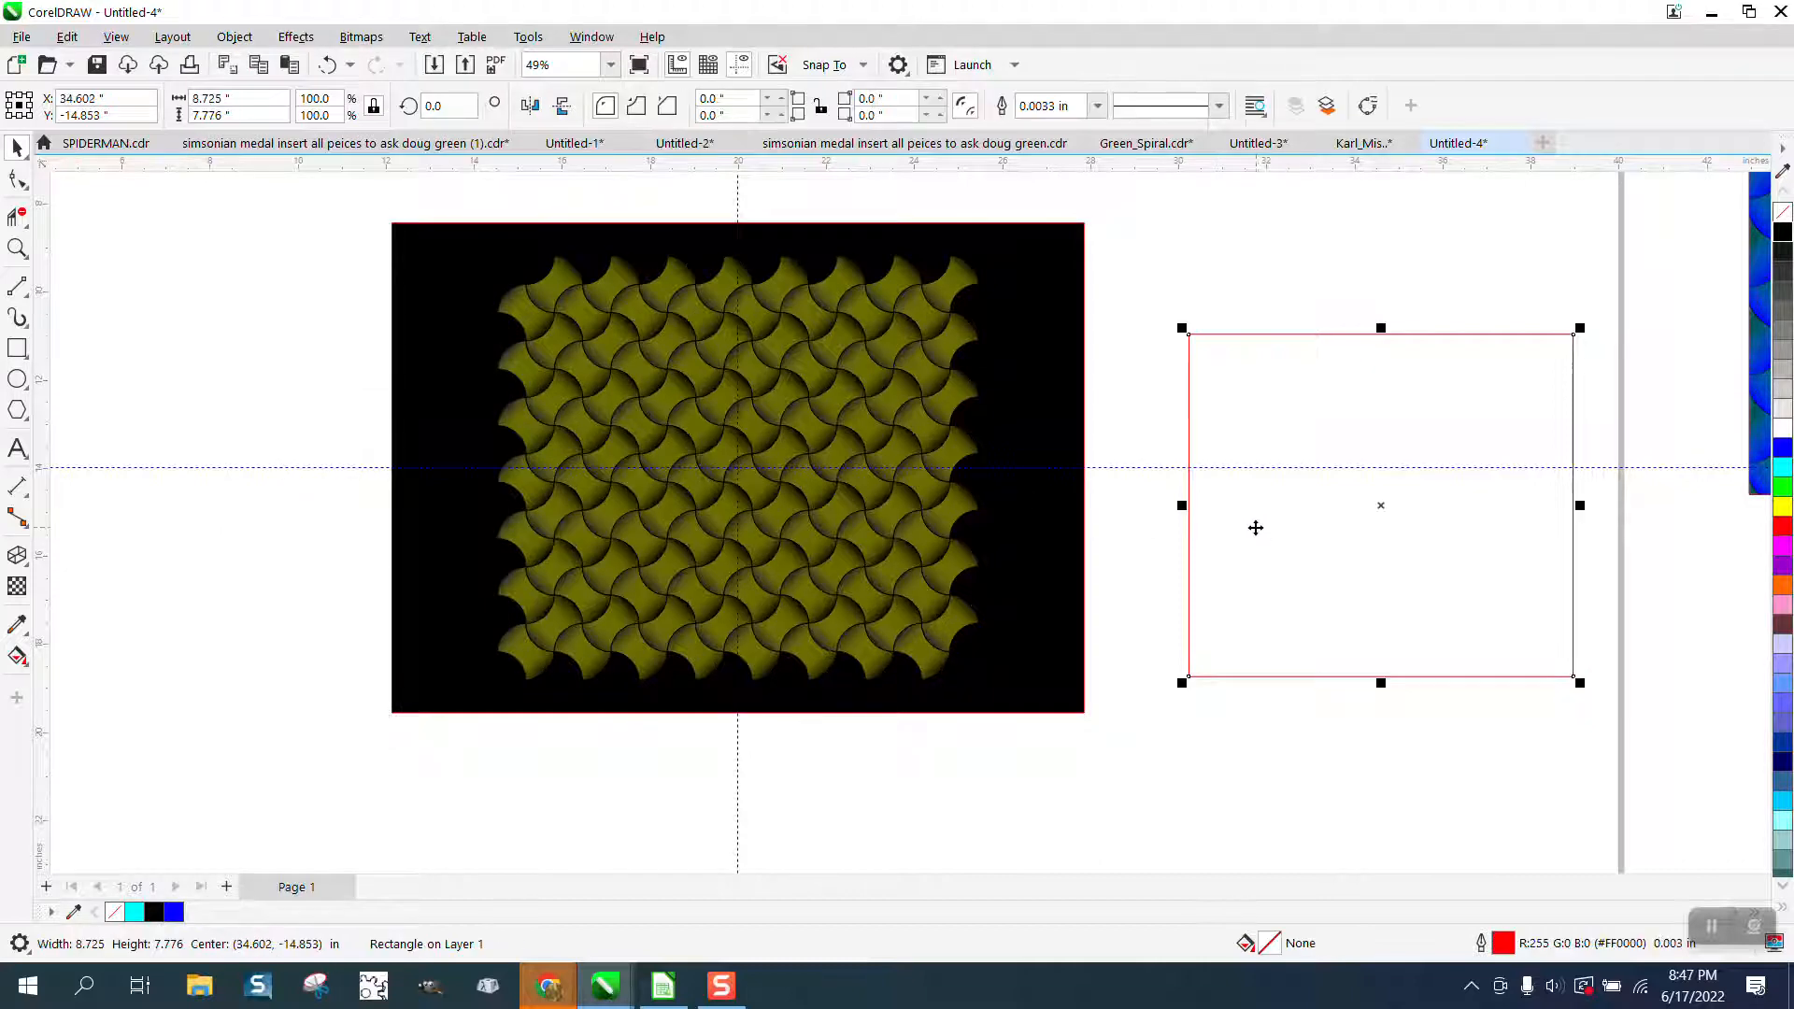
{"action": "key", "text": "p"}
{"action": "left_click_drag", "start_coordinate": [553, 451], "coordinate": [1278, 861]}
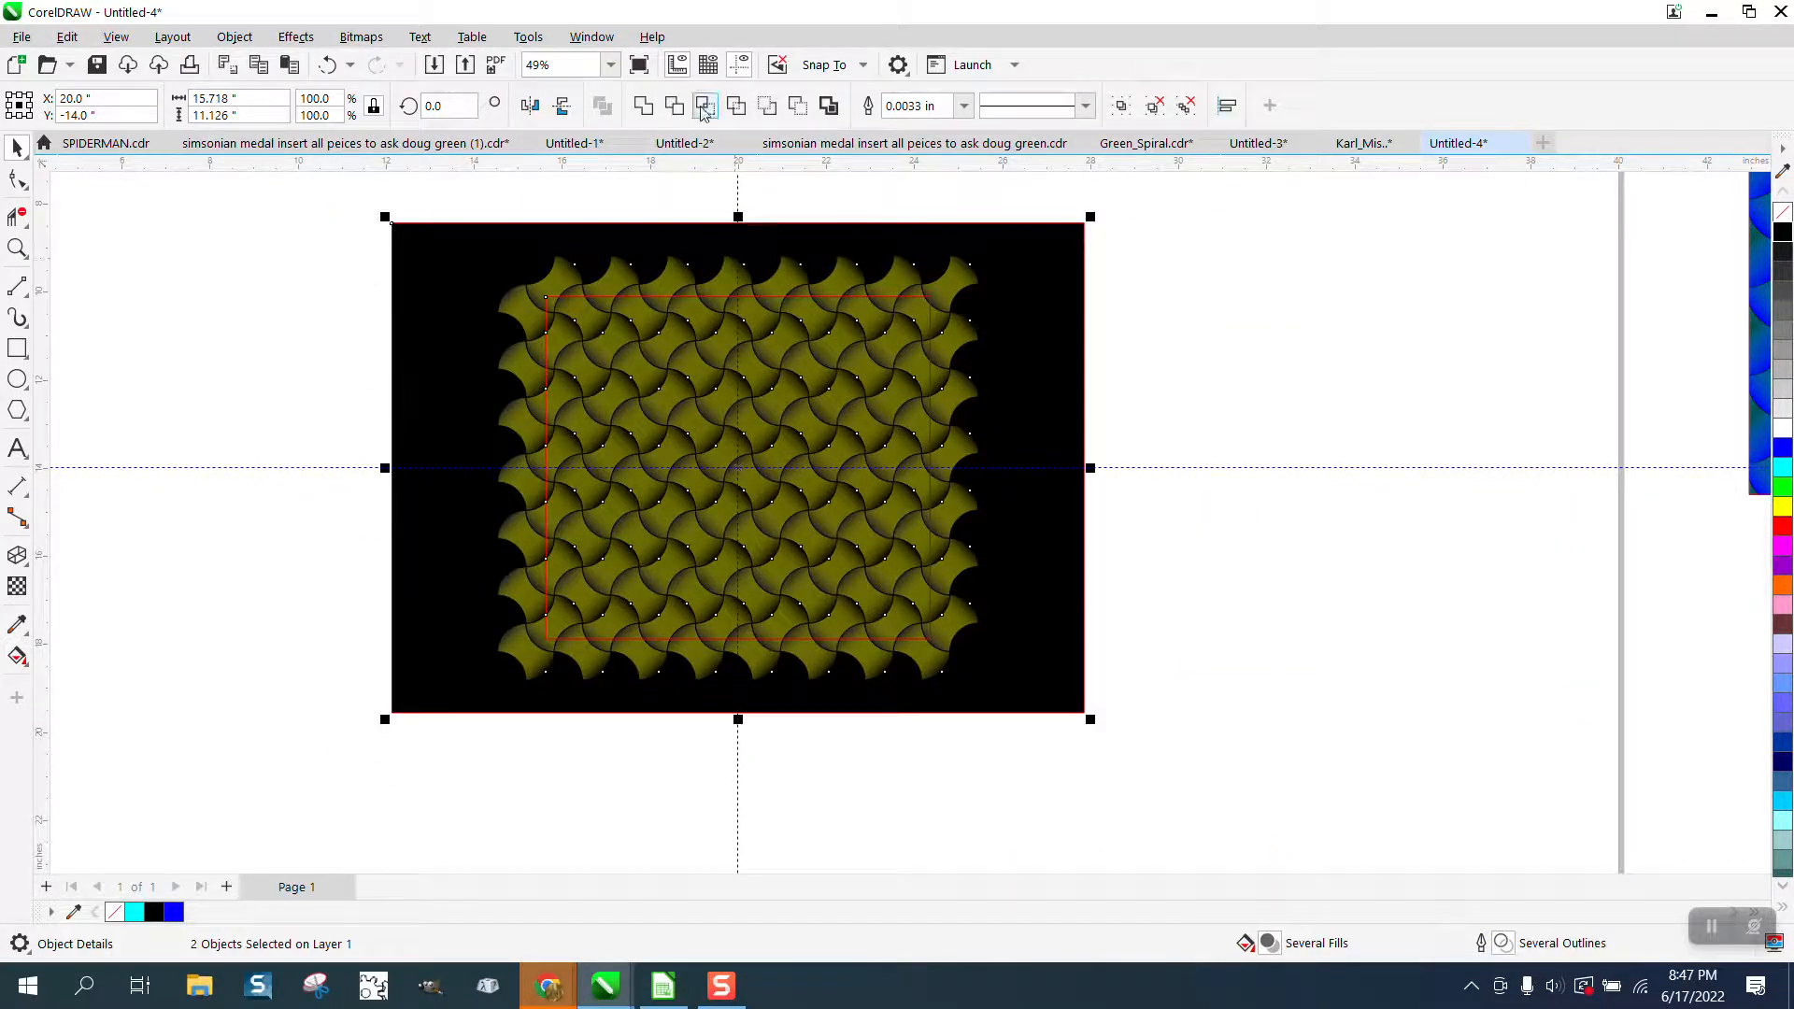
{"action": "left_click", "coordinate": [705, 107]}
Move the unfilled rectangle back beside the black rectangle and the intersected pattern piece below the page, near the opaque yellow patterns.
{"action": "left_click_drag", "start_coordinate": [719, 468], "coordinate": [1350, 488]}
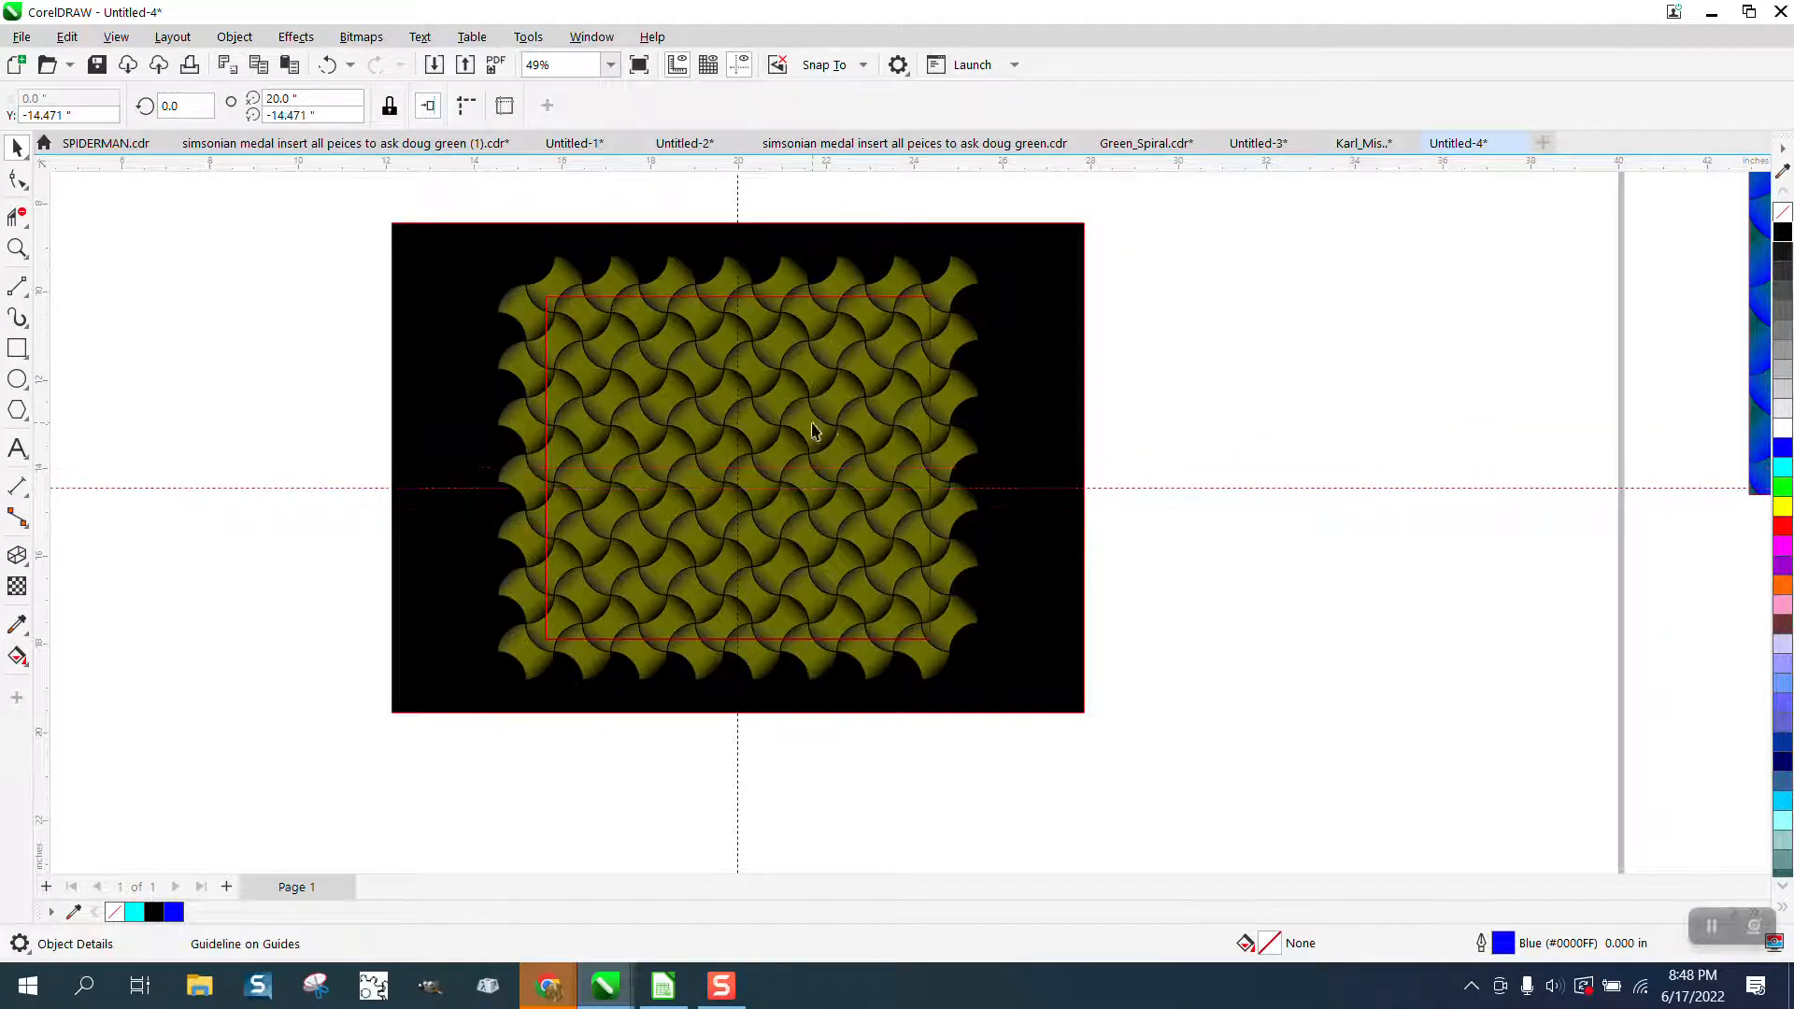
{"action": "left_click_drag", "start_coordinate": [811, 426], "coordinate": [1452, 449]}
{"action": "left_click_drag", "start_coordinate": [955, 458], "coordinate": [1247, 645]}
{"action": "scroll", "coordinate": [1028, 579], "scroll_direction": "down", "scroll_amount": 3}
{"action": "scroll", "coordinate": [1050, 608], "scroll_direction": "down", "scroll_amount": 4}
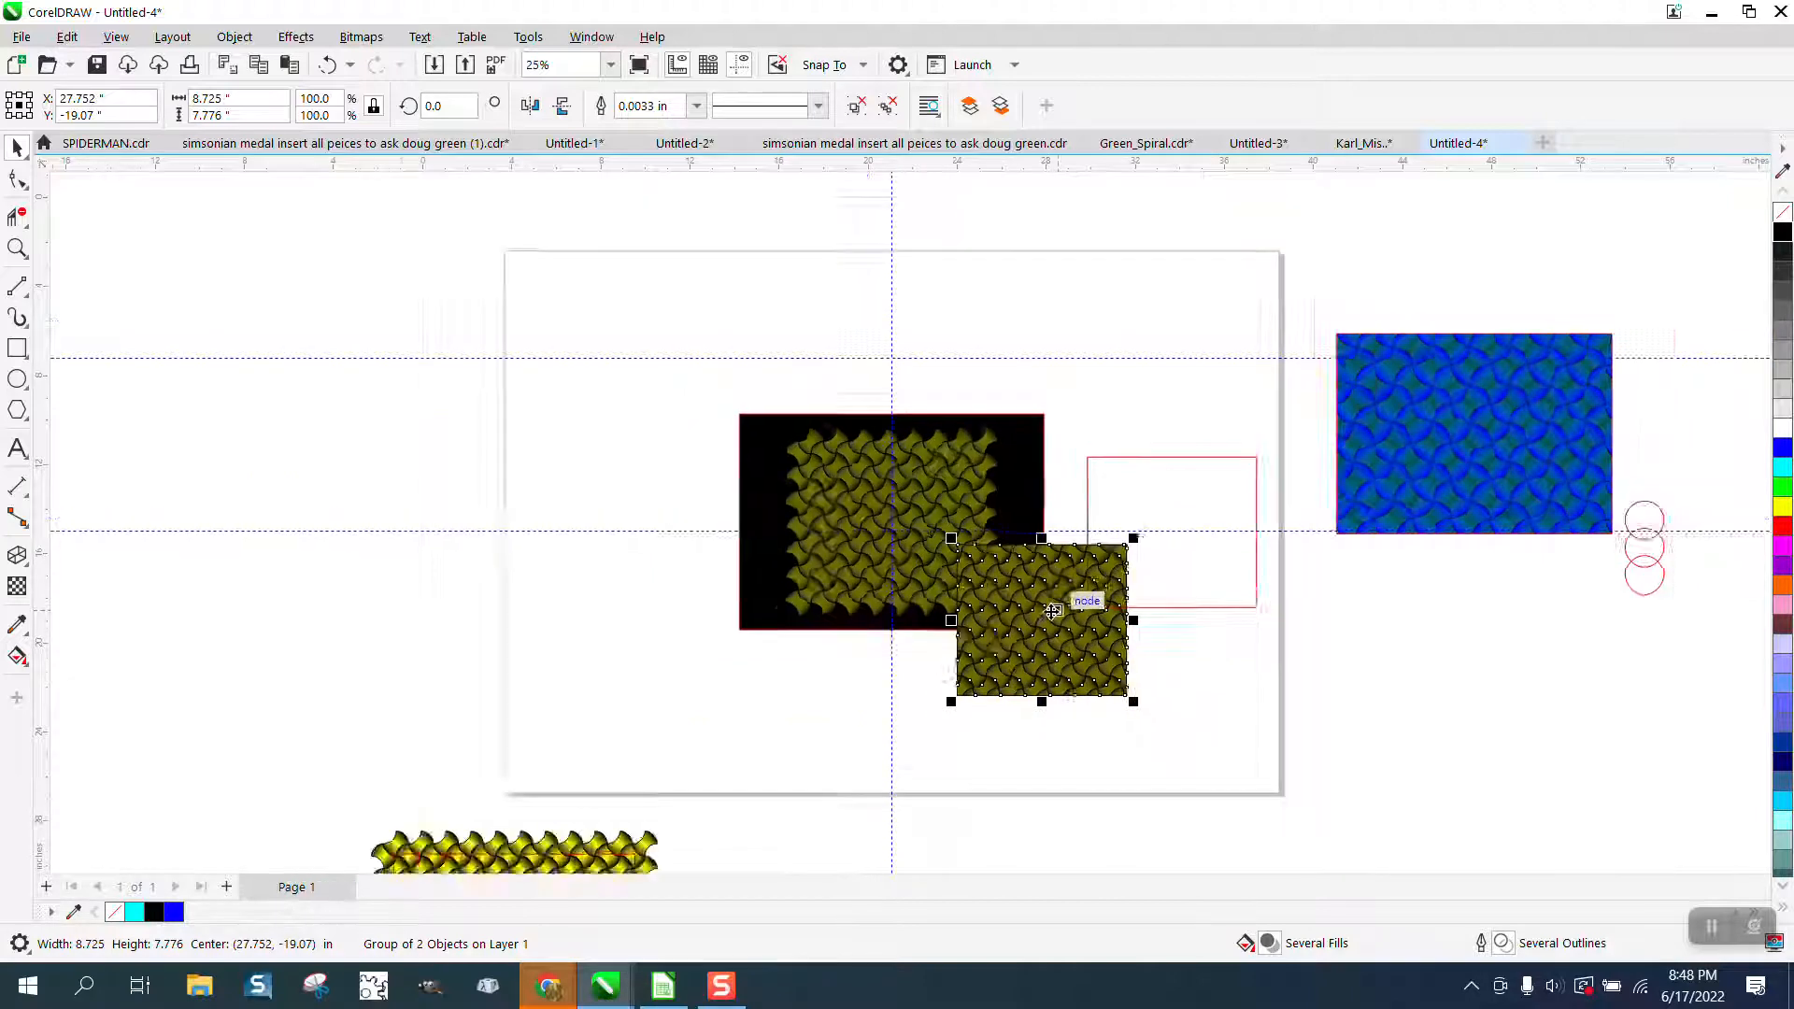
{"action": "left_click_drag", "start_coordinate": [1050, 603], "coordinate": [1018, 819]}
Place the intersected semi-transparent piece directly beside the cropped opaque yellow pattern, with their lower edges roughly level.
{"action": "left_click", "coordinate": [17, 248]}
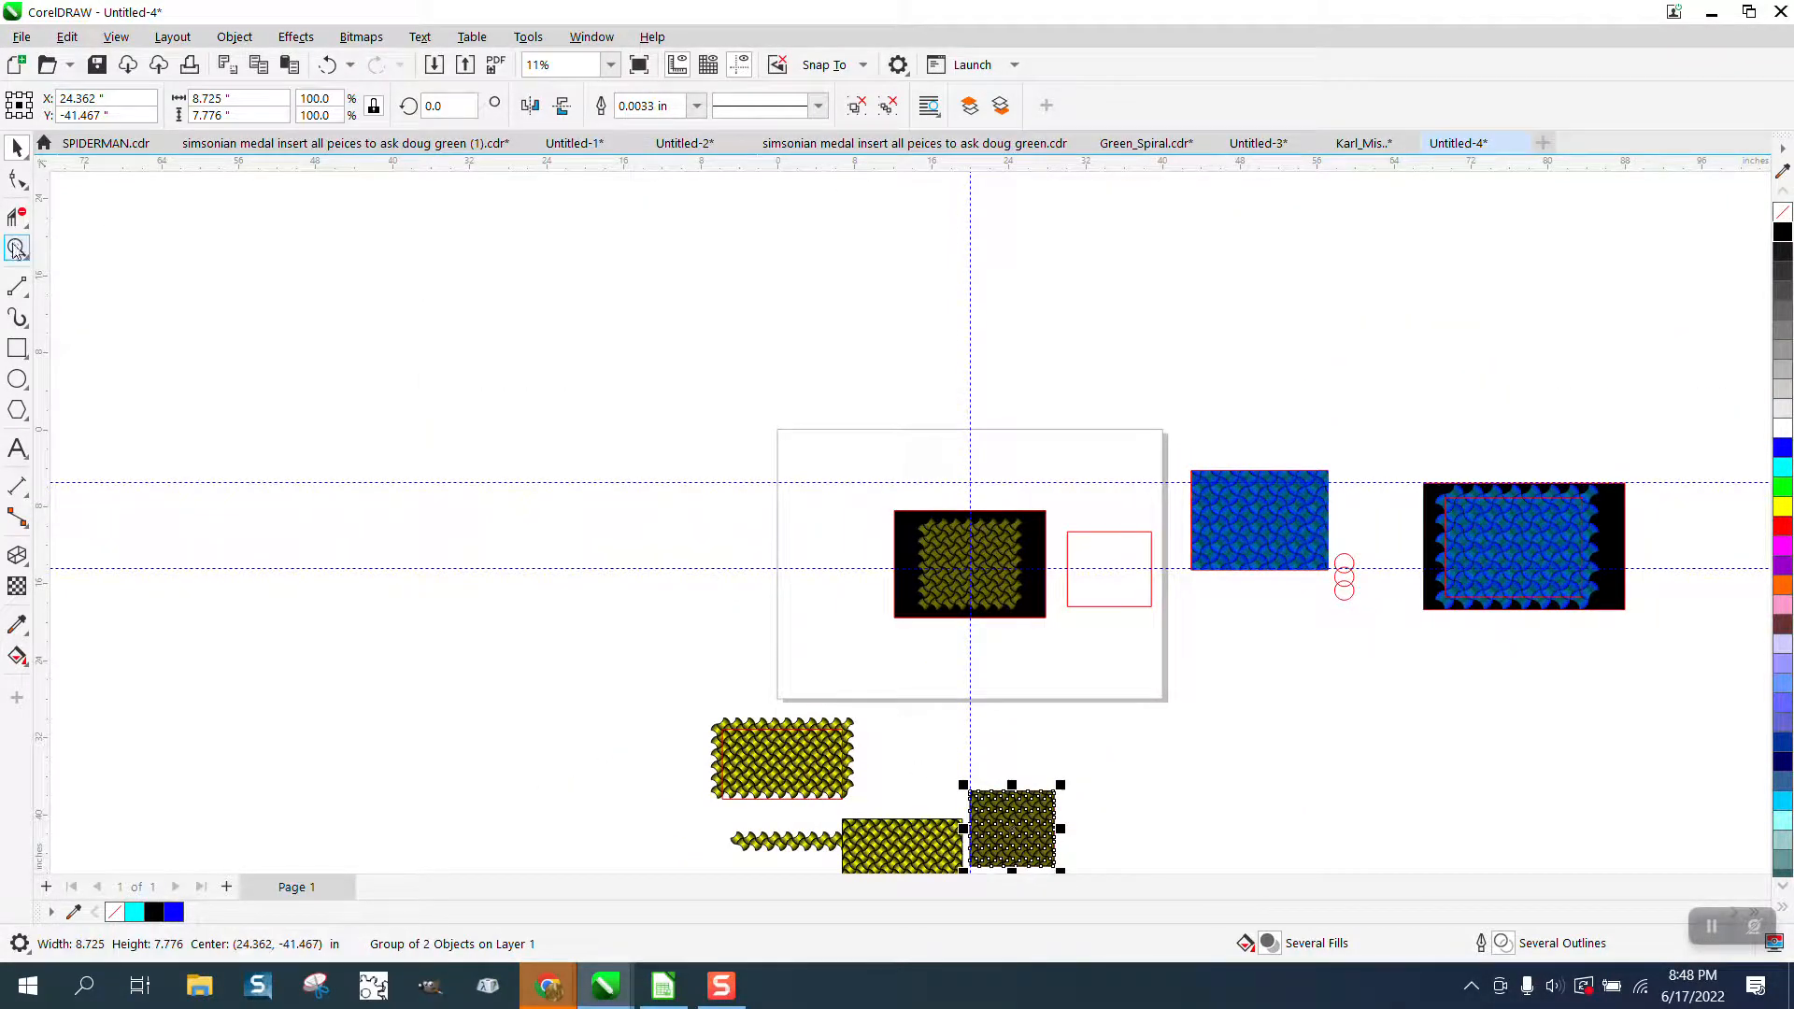
{"action": "left_click_drag", "start_coordinate": [921, 740], "coordinate": [1120, 869]}
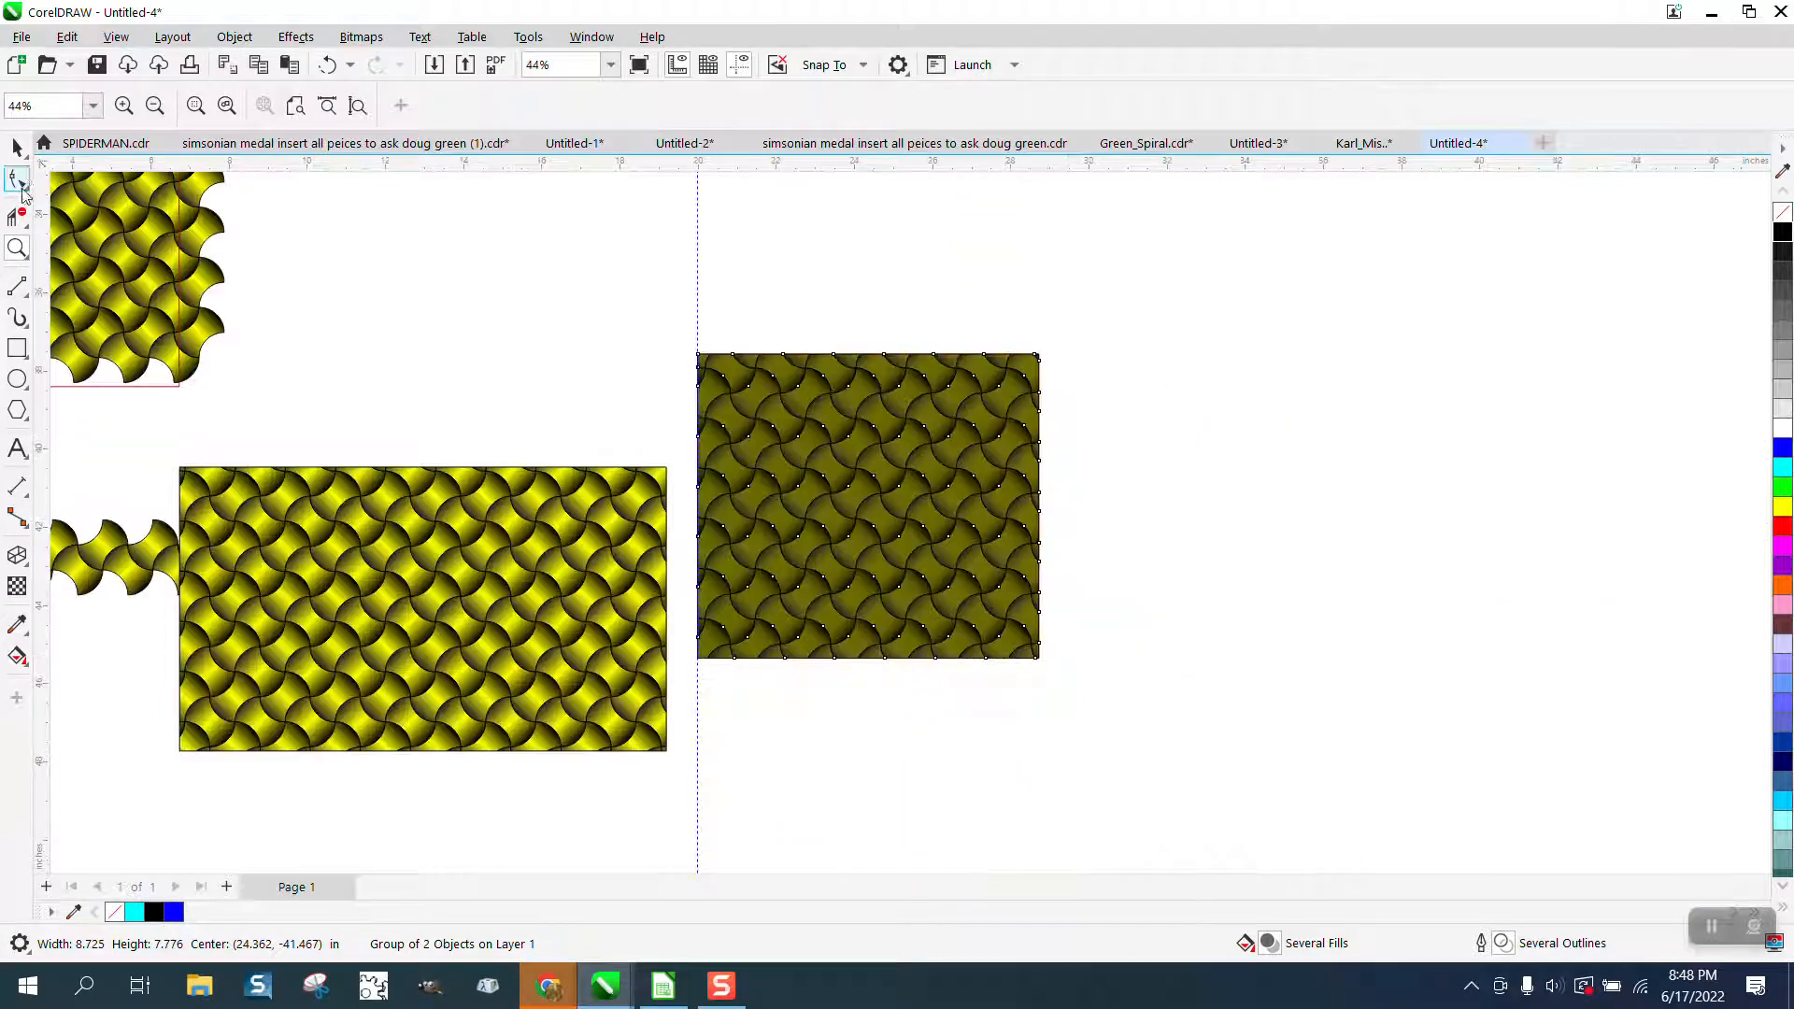
{"action": "left_click", "coordinate": [17, 147]}
{"action": "left_click_drag", "start_coordinate": [801, 480], "coordinate": [776, 570]}
Compare the shading of the opaque yellow pattern and the semi-transparent piece up close, with nothing selected.
{"action": "left_click", "coordinate": [17, 248]}
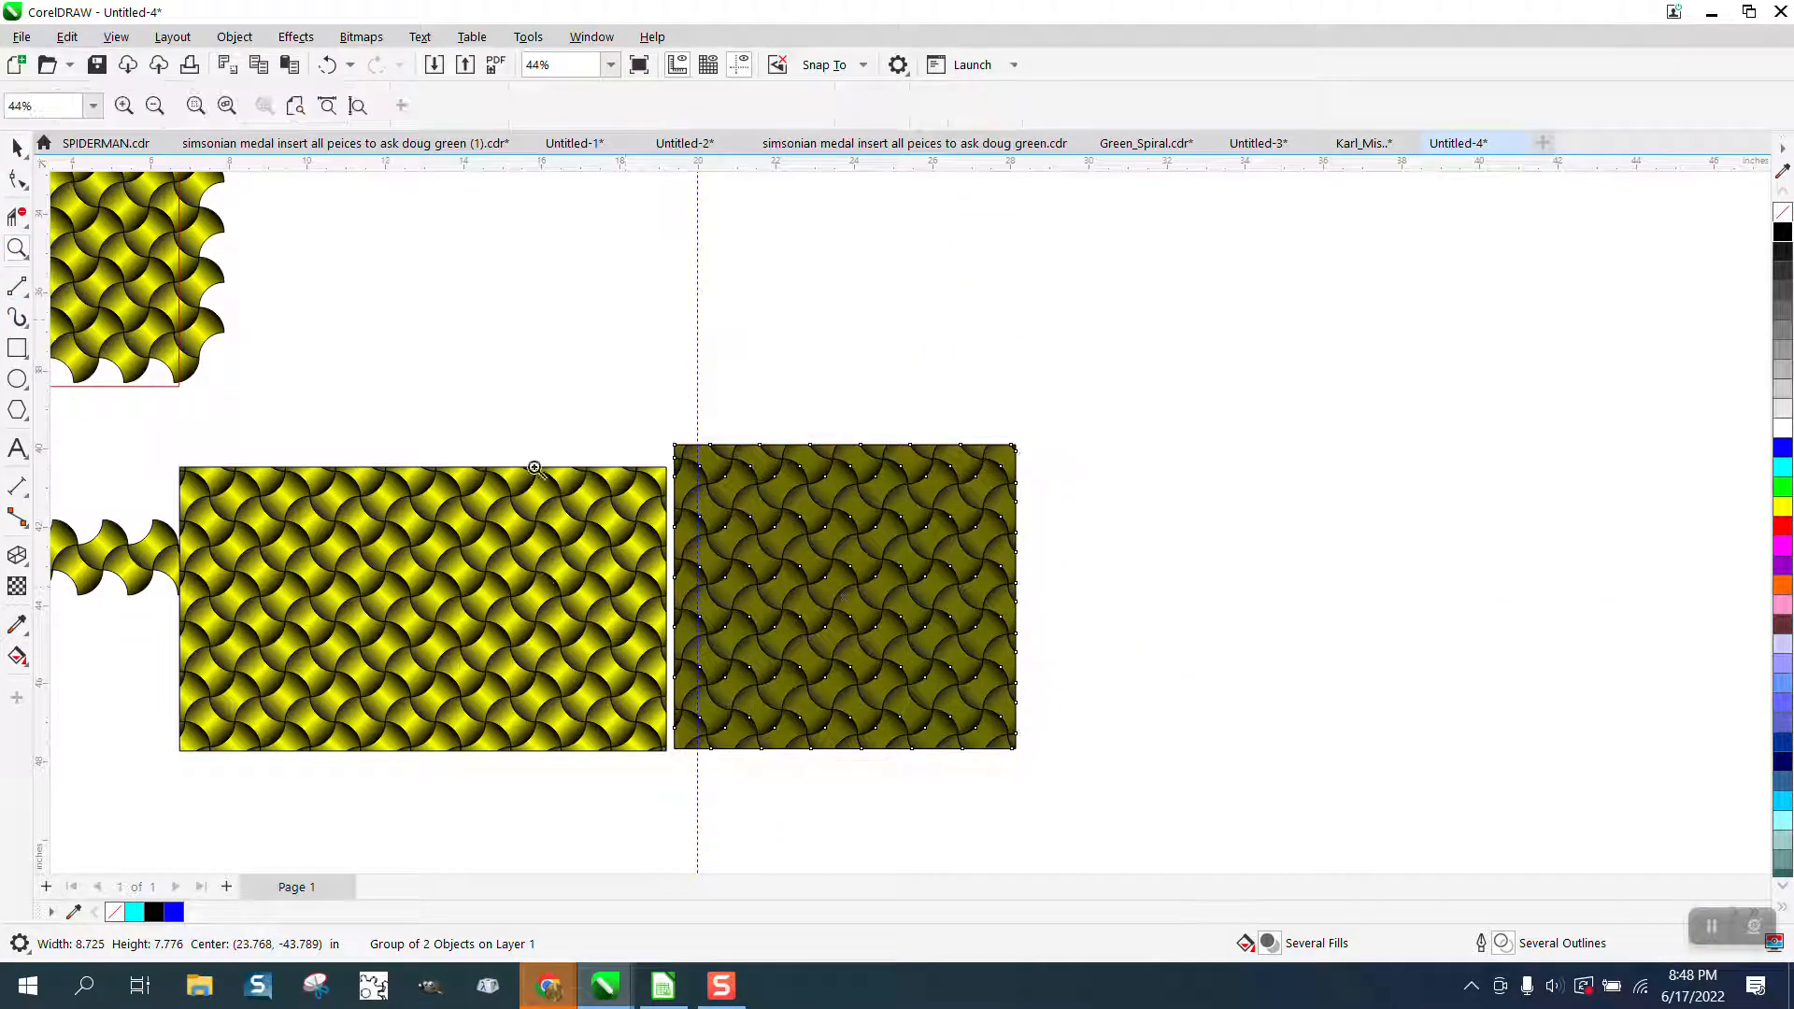
{"action": "left_click_drag", "start_coordinate": [628, 452], "coordinate": [774, 545]}
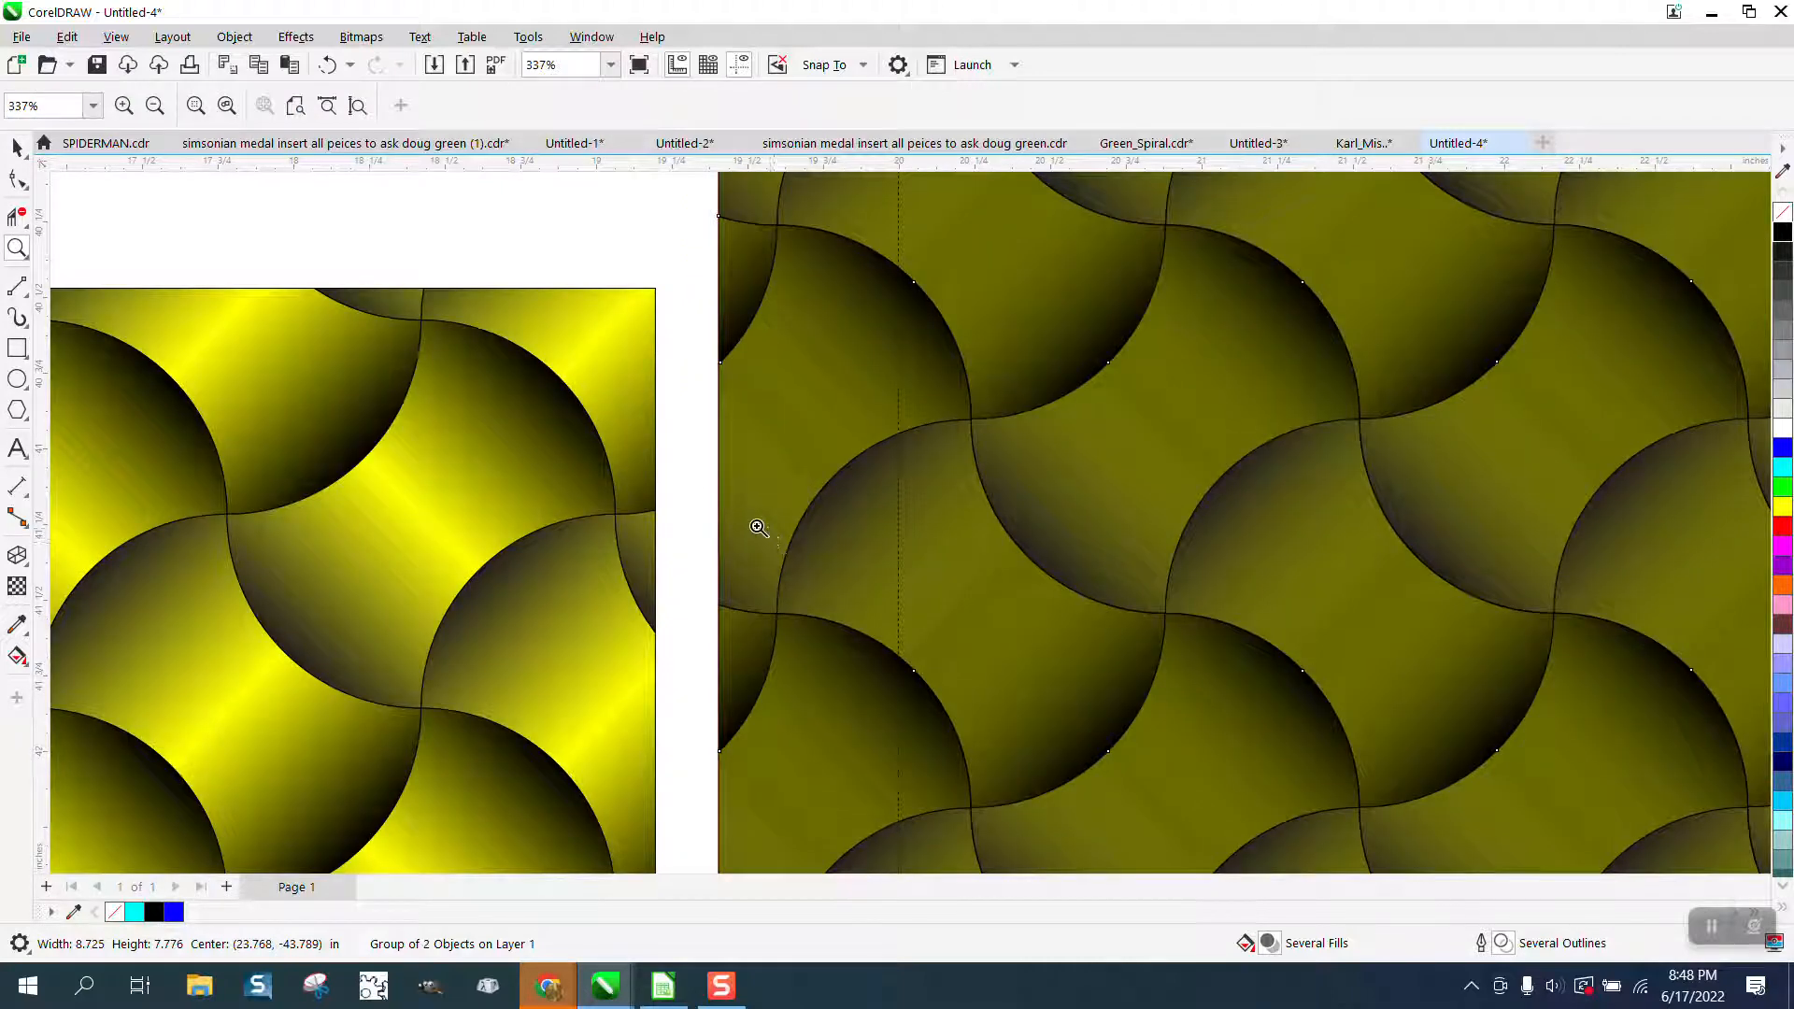
{"action": "left_click", "coordinate": [17, 147]}
{"action": "left_click", "coordinate": [277, 198]}
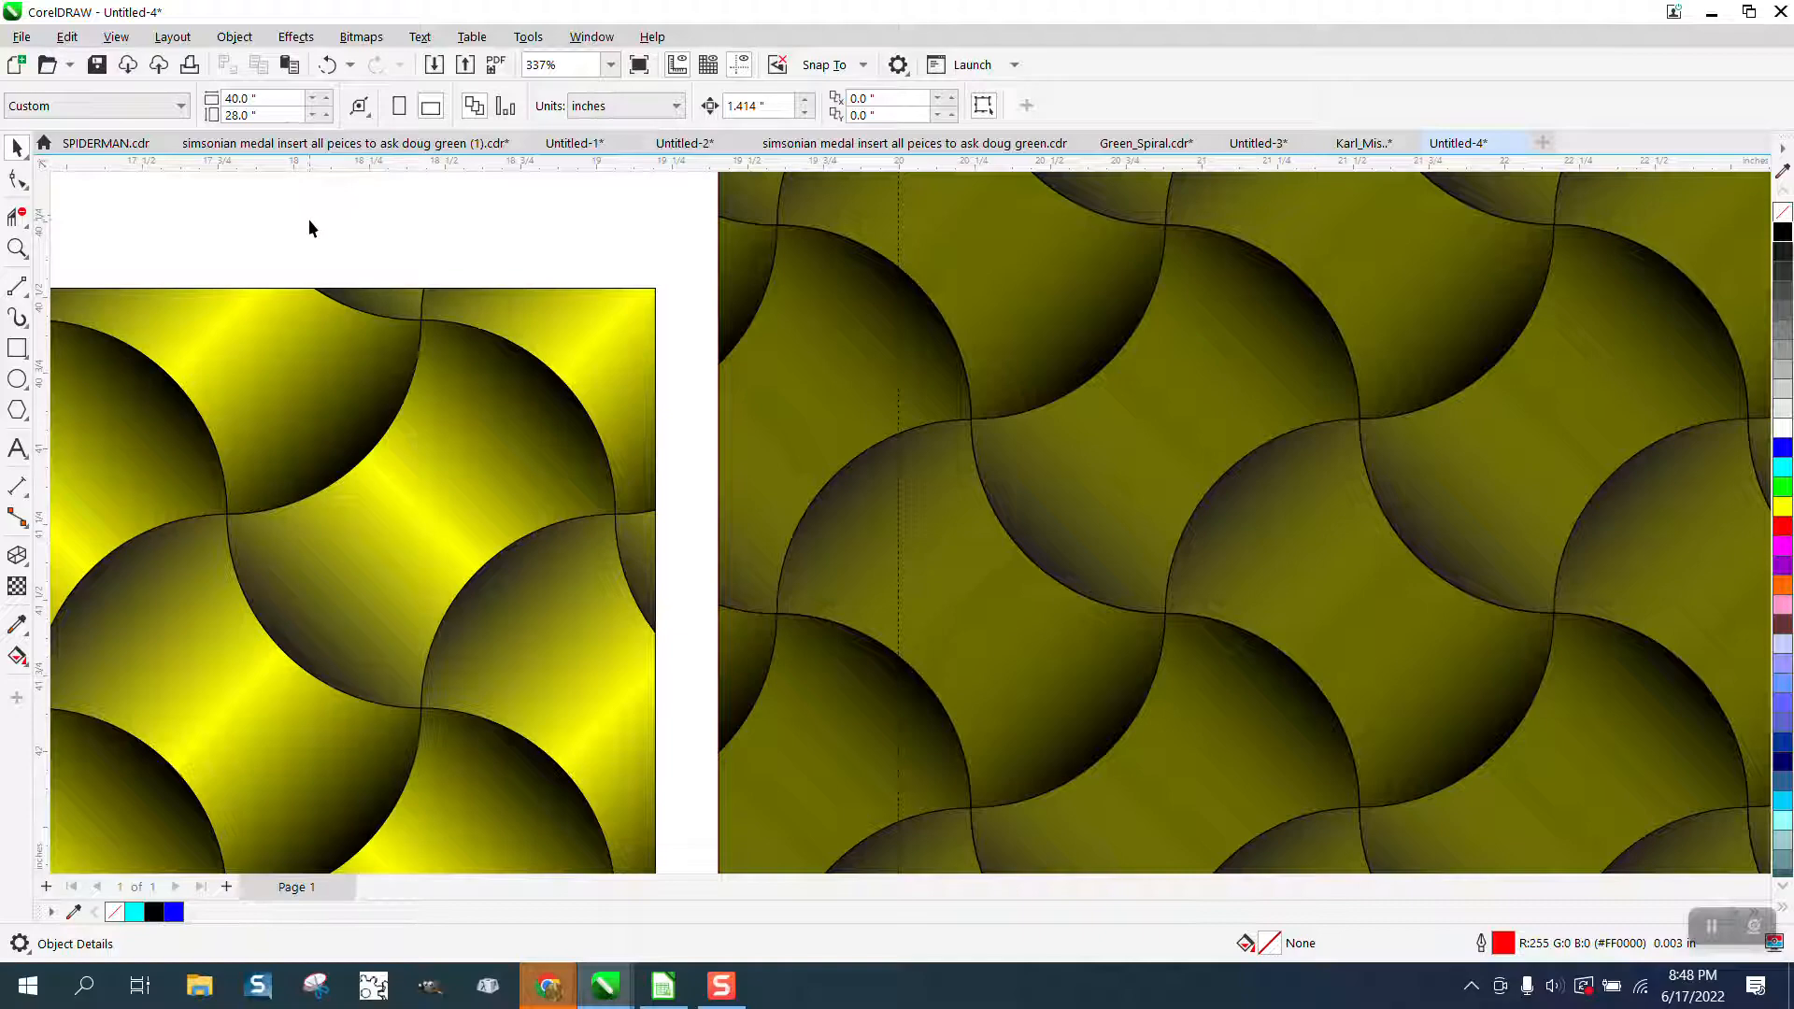
{"action": "scroll", "coordinate": [1182, 428], "scroll_direction": "down", "scroll_amount": 2}
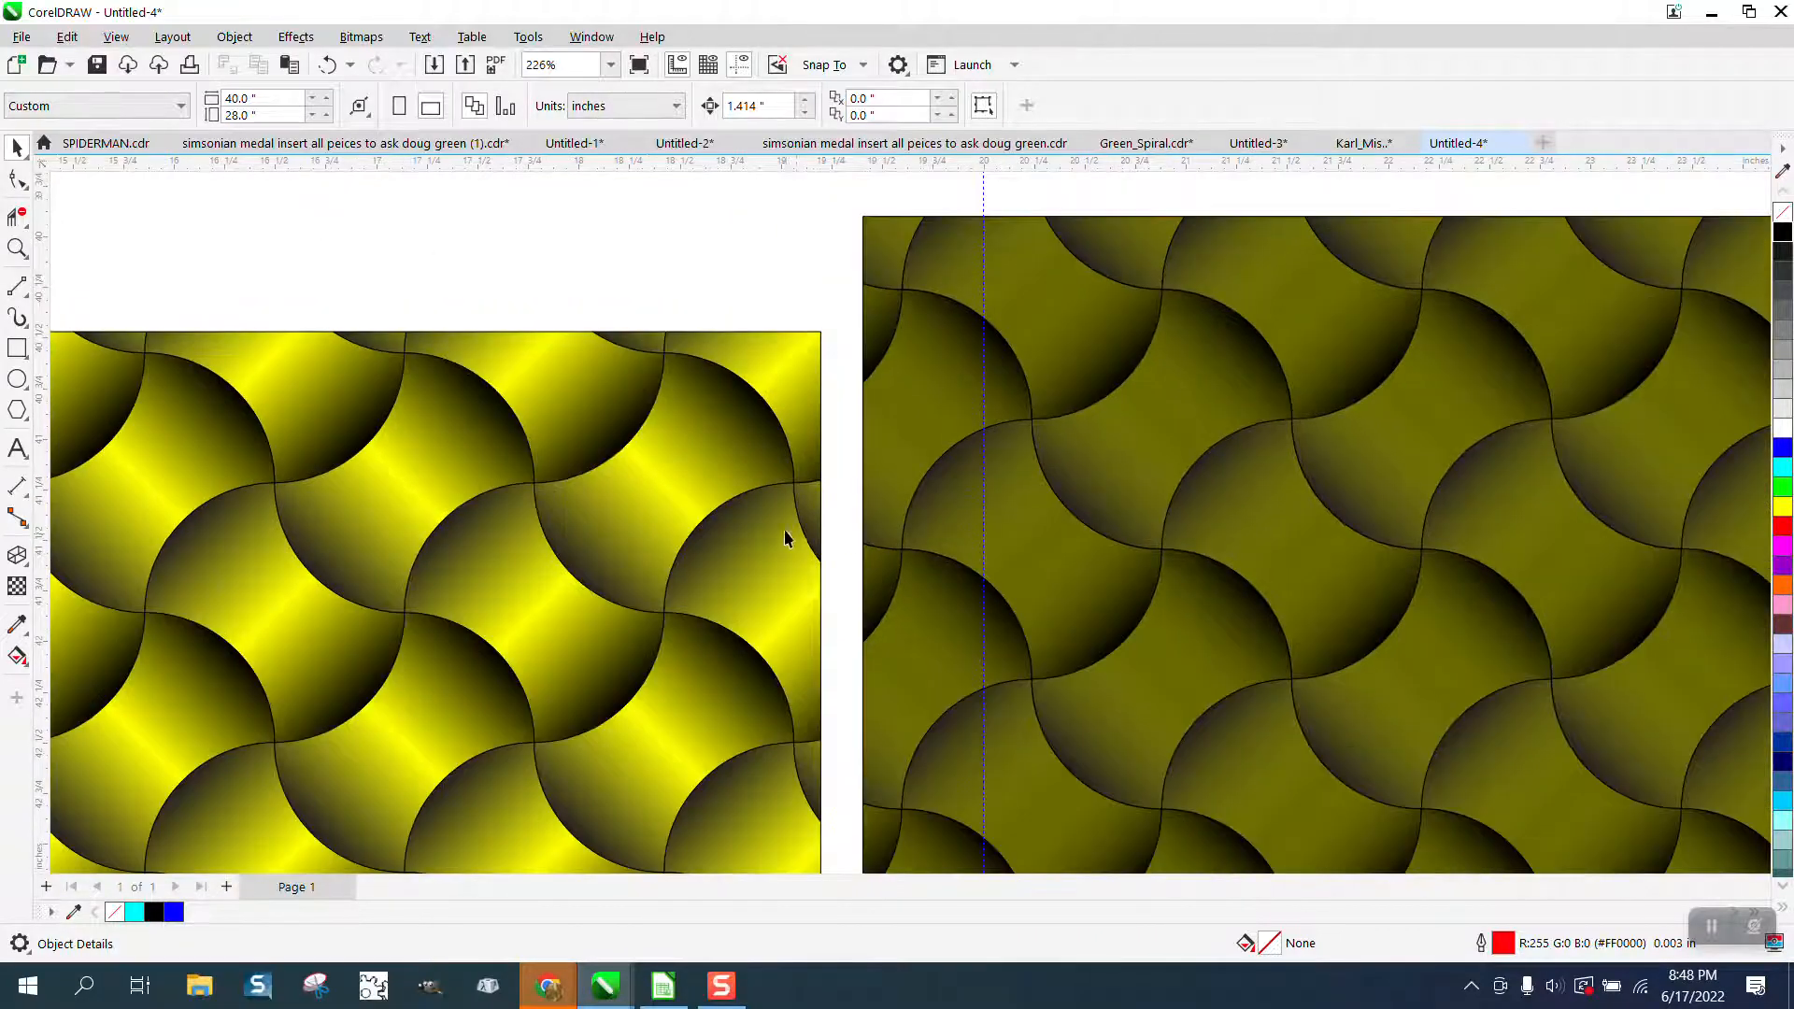
{"action": "scroll", "coordinate": [784, 537], "scroll_direction": "down", "scroll_amount": 5}
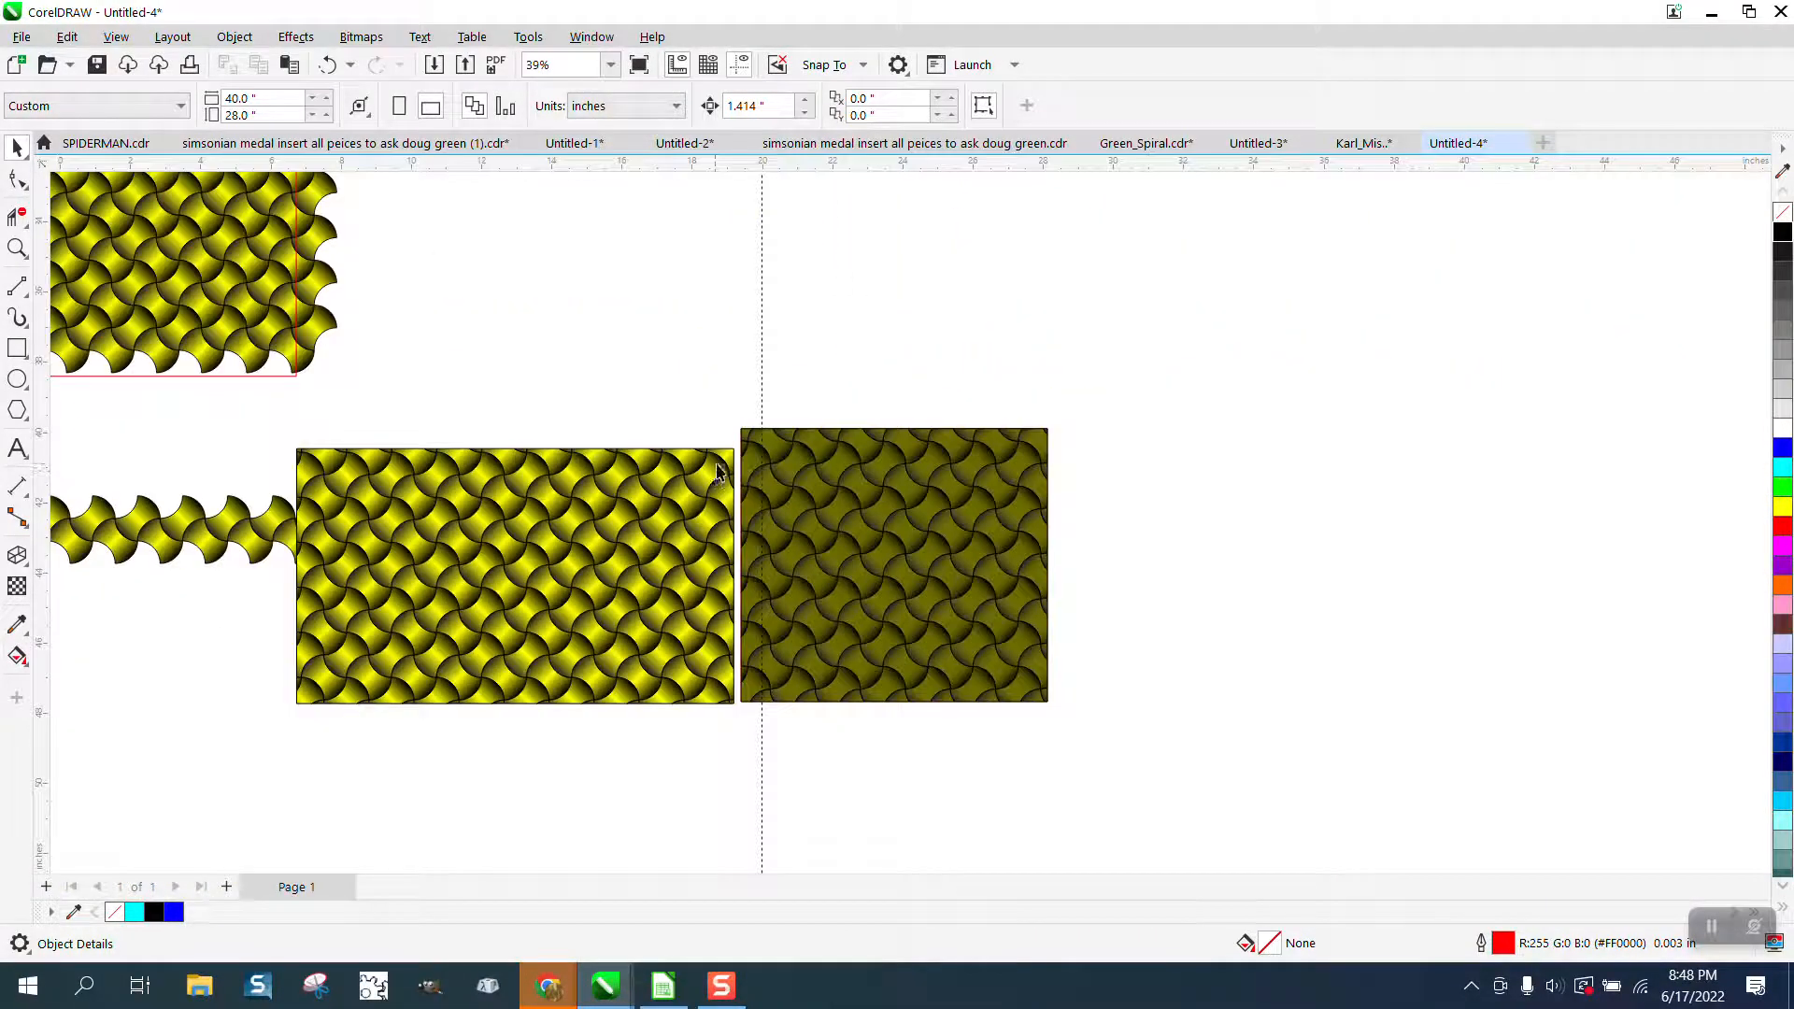